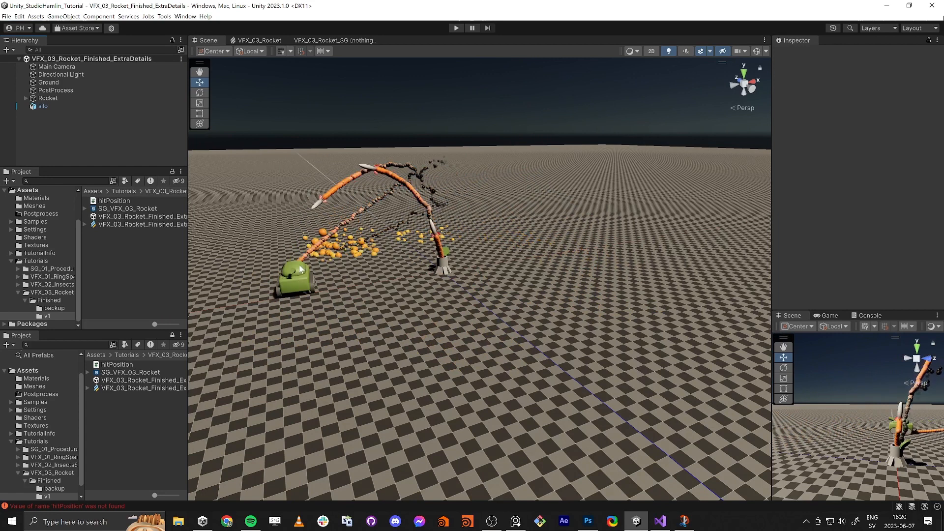
# Turn off Update Position on the Rocket and move its child hitPosition to about X 8.72, Z -21.52.
pyautogui.click(48, 99)
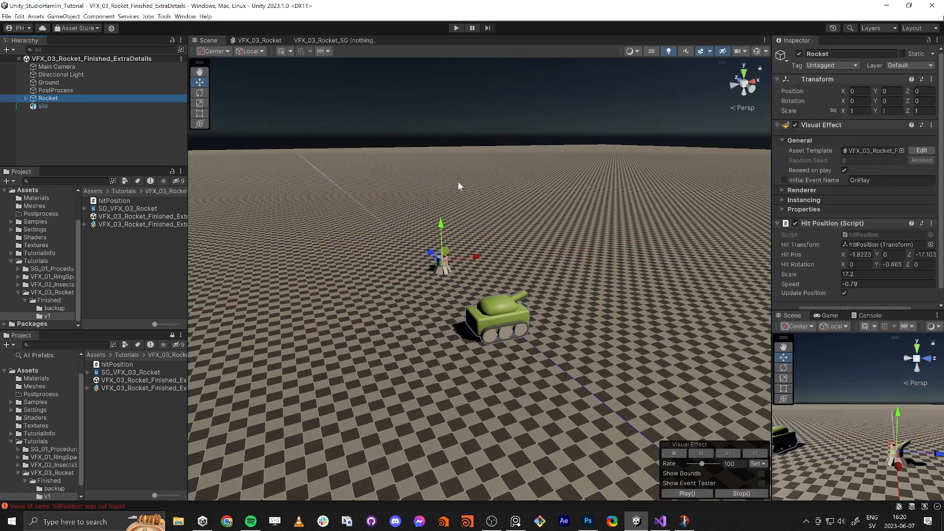
pyautogui.click(844, 293)
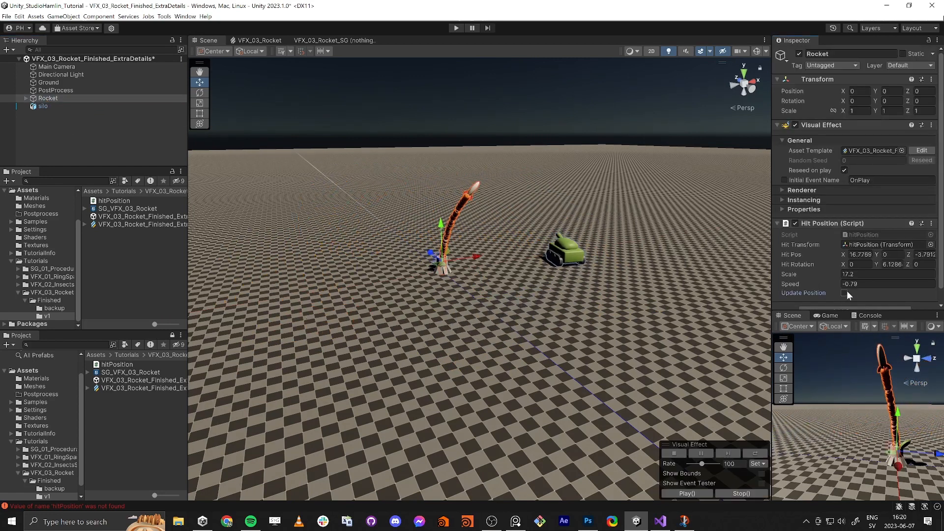
pyautogui.click(55, 99)
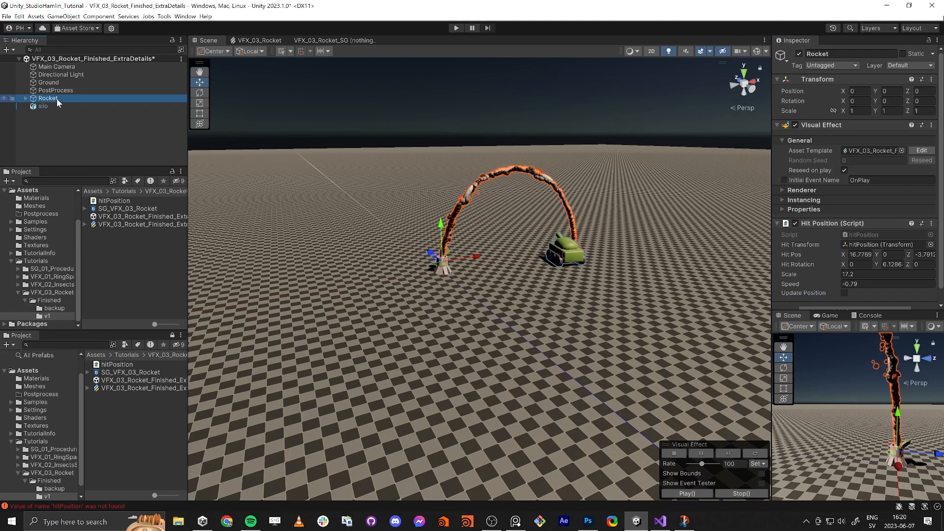
pyautogui.click(26, 98)
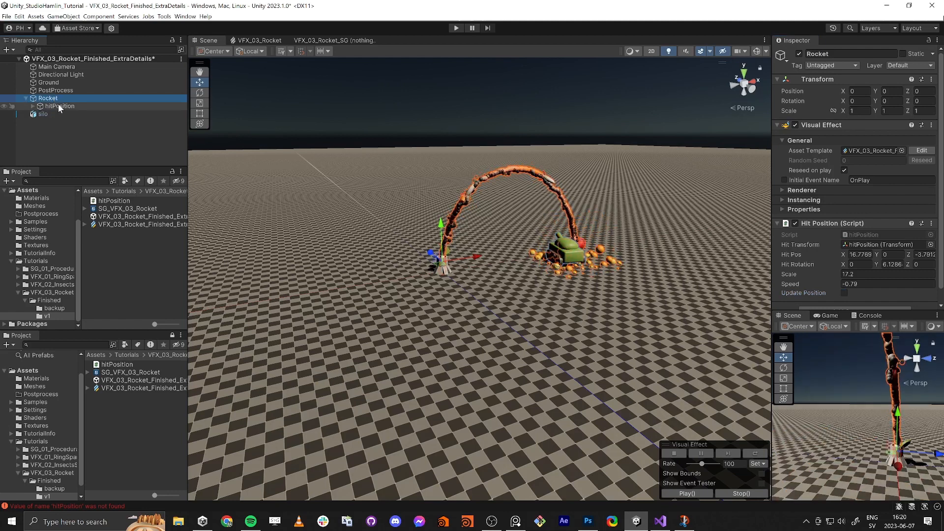
pyautogui.click(57, 107)
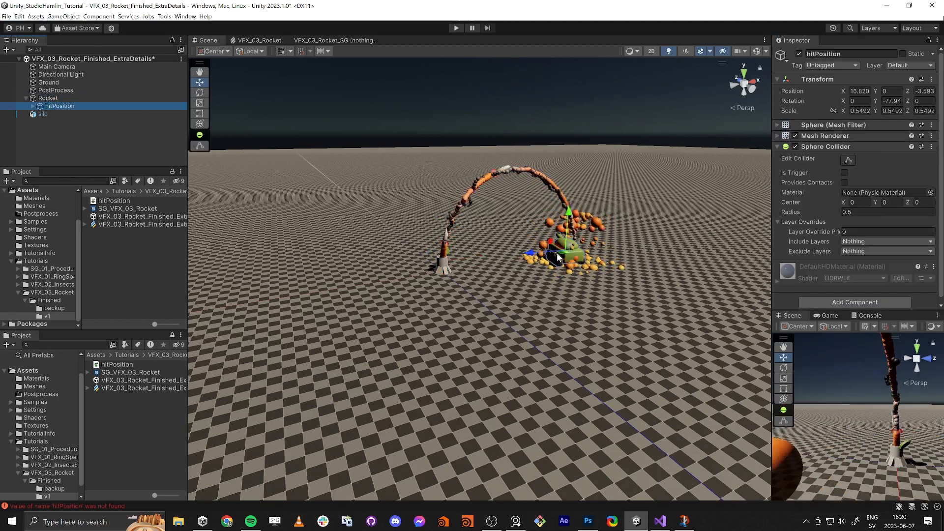
pyautogui.moveTo(571, 260); pyautogui.dragTo(584, 326)
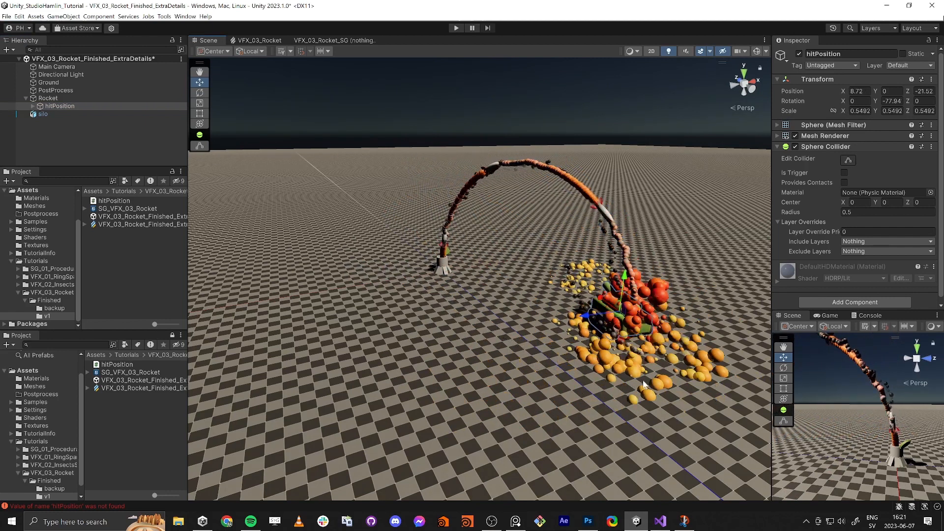
pyautogui.click(95, 156)
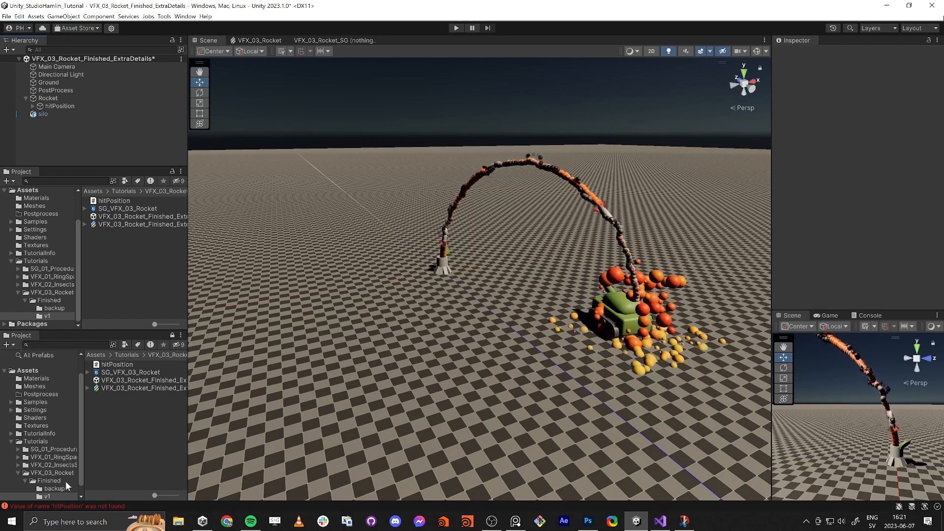
# Open the VFX_03_Rocket scene from the VFX_03_Rocket folder, discarding the changes to the current scene.
pyautogui.click(162, 354)
pyautogui.doubleClick(116, 396)
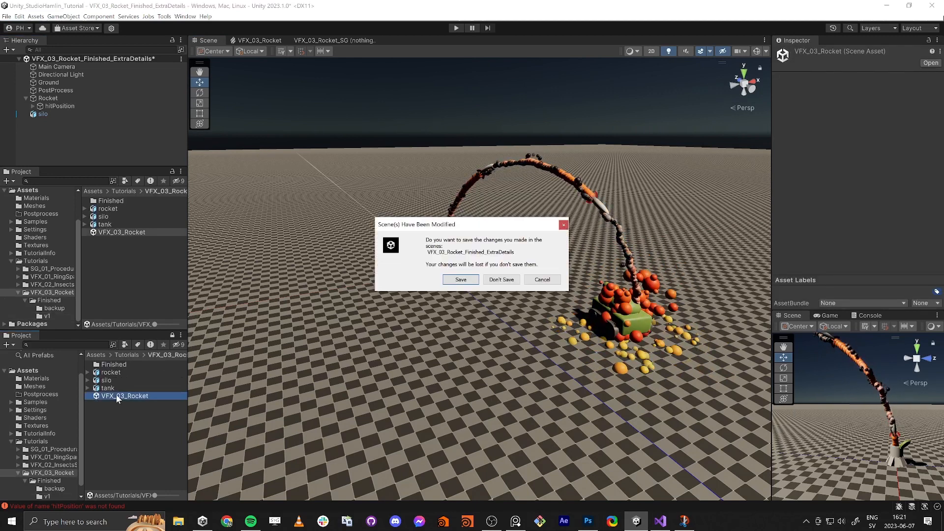
pyautogui.click(514, 281)
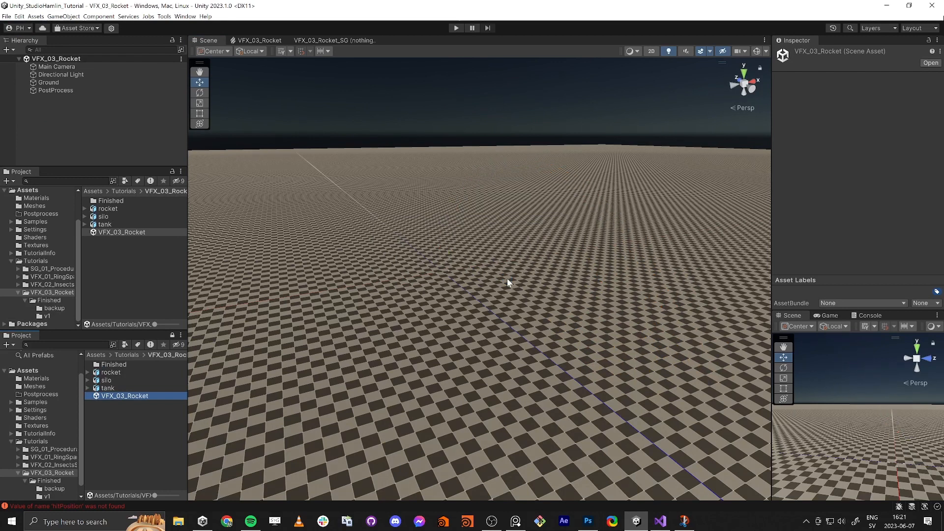
# Create a Visual Effect Graph named VFX_03_Rocket in the VFX_03_Rocket folder and place it in the scene.
pyautogui.click(128, 427)
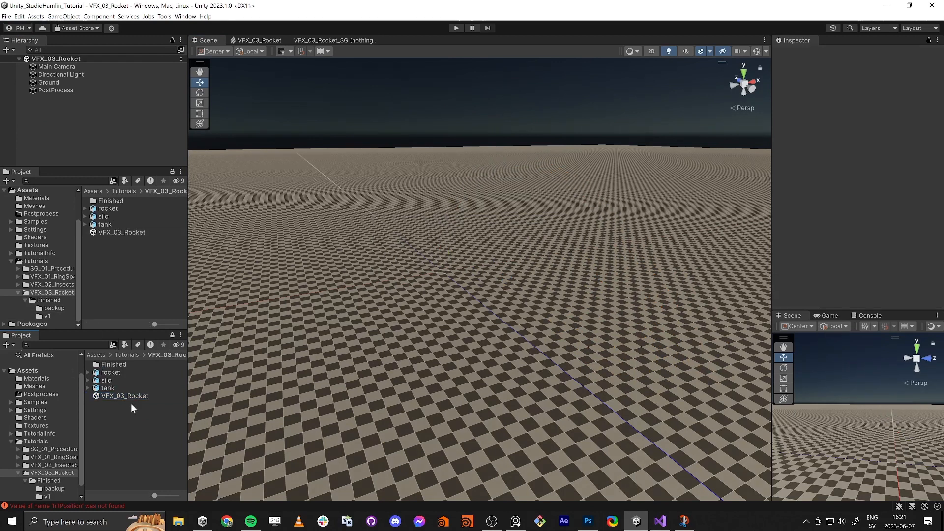
pyautogui.rightClick(120, 421)
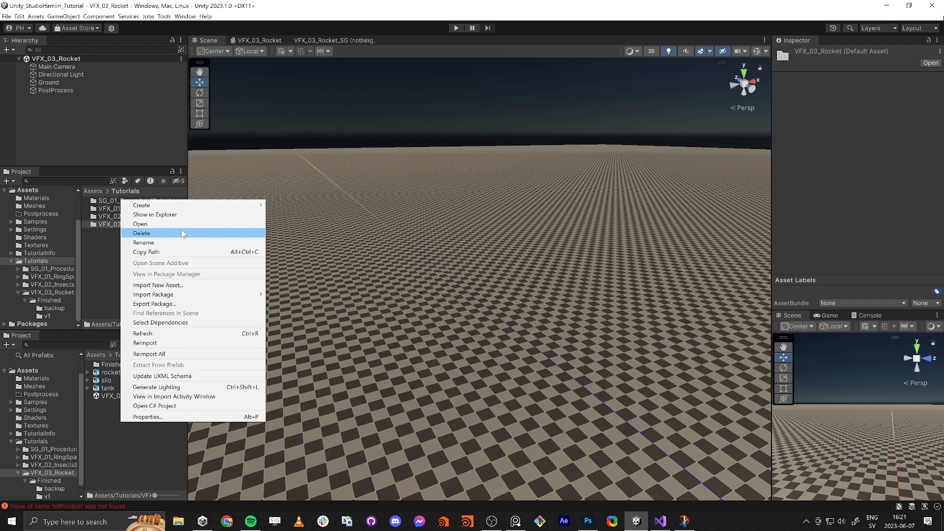
pyautogui.moveTo(207, 206)
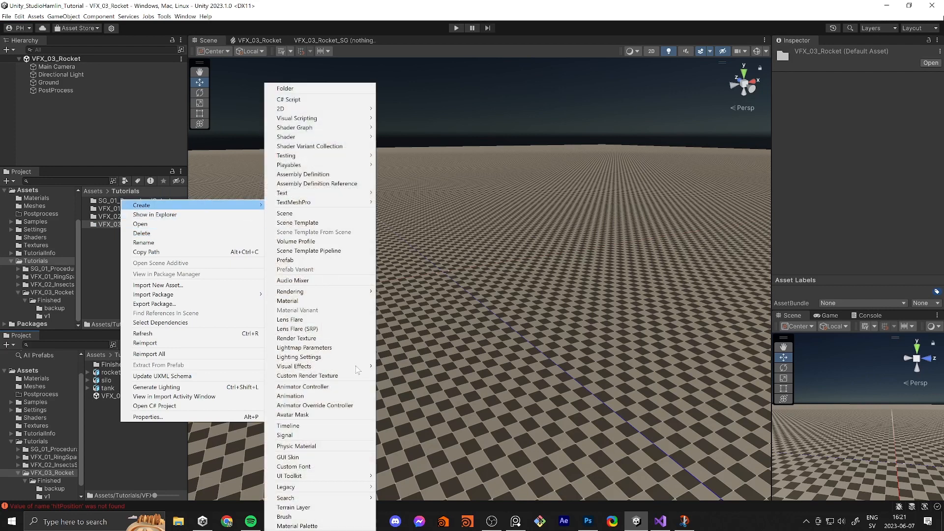
pyautogui.moveTo(323, 365)
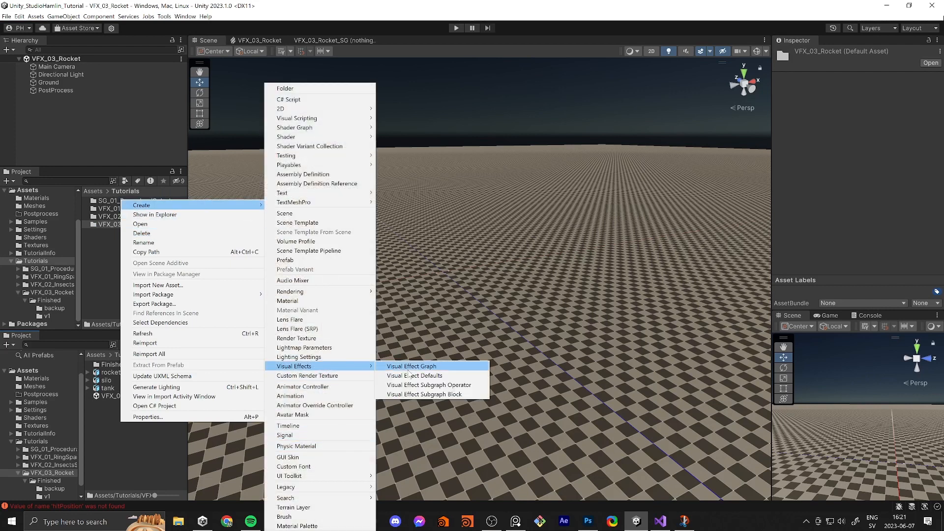
pyautogui.click(430, 367)
pyautogui.write('VFX_03_Rocket')
pyautogui.press('Return')
pyautogui.moveTo(118, 403); pyautogui.dragTo(93, 118)
pyautogui.moveTo(426, 261); pyautogui.dragTo(391, 273, button='right')
# Add a sphere named movingObject as a child of VFX_03_Rocket and move it to about X 4.4, Z 1.69.
pyautogui.click(50, 98)
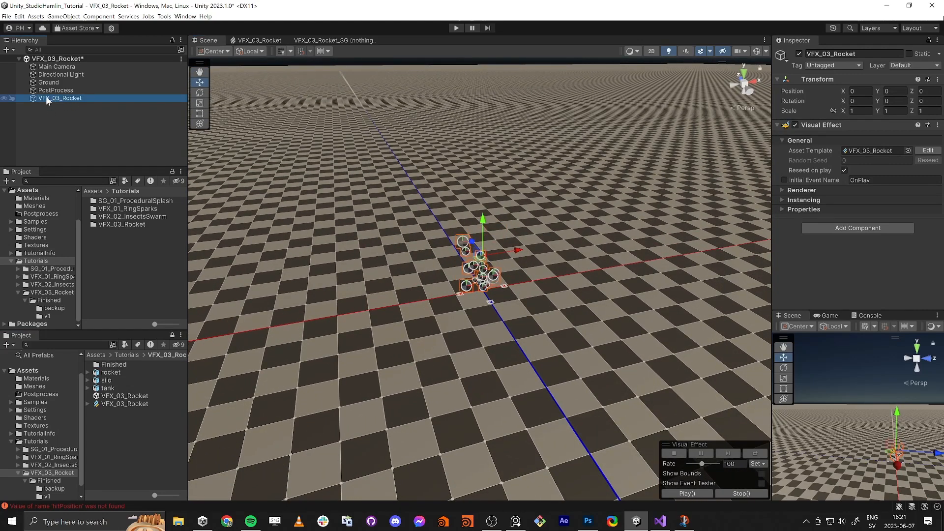
pyautogui.rightClick(46, 98)
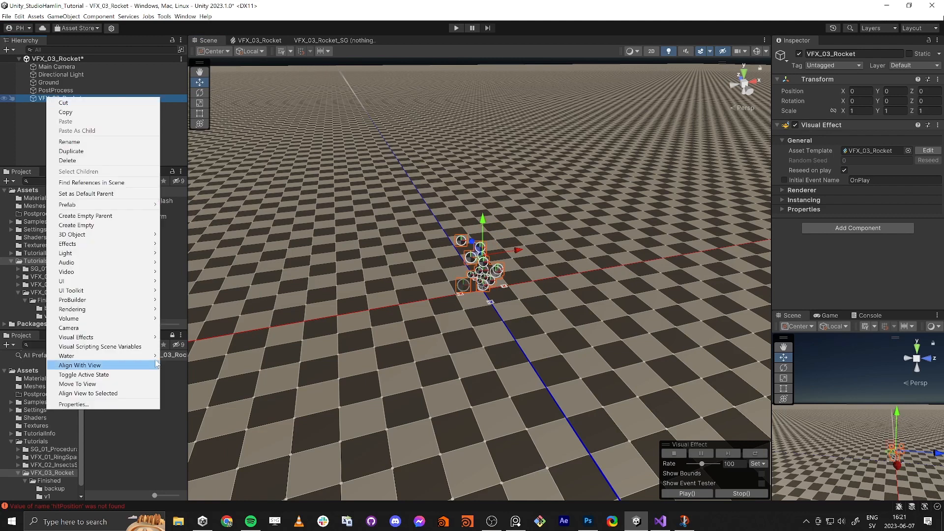
pyautogui.moveTo(79, 235)
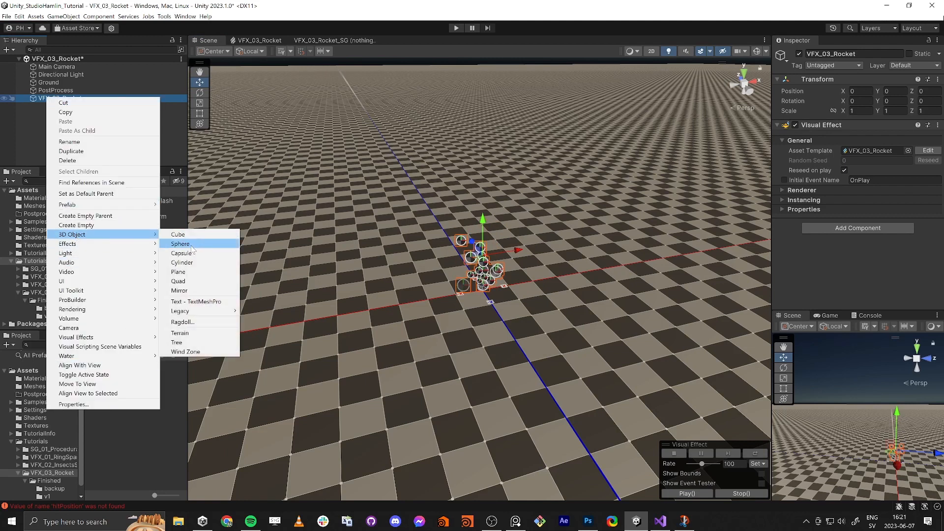
pyautogui.click(191, 246)
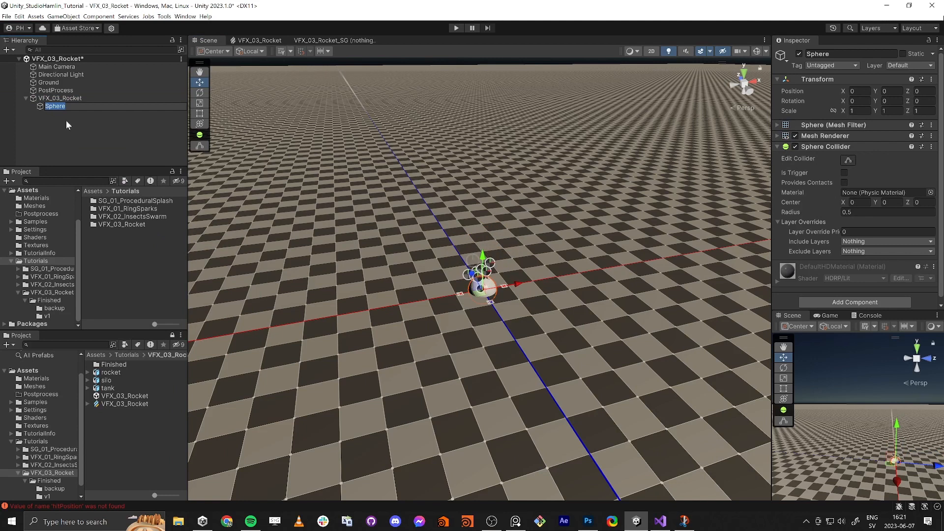
pyautogui.write('hit')
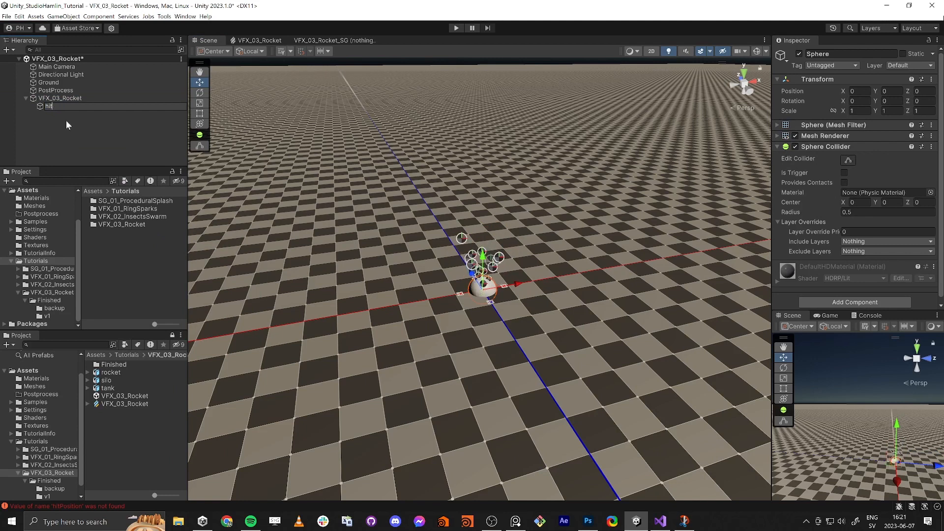
pyautogui.press('BackSpace')
pyautogui.press('BackSpace')
pyautogui.press('BackSpace')
pyautogui.write('movingO')
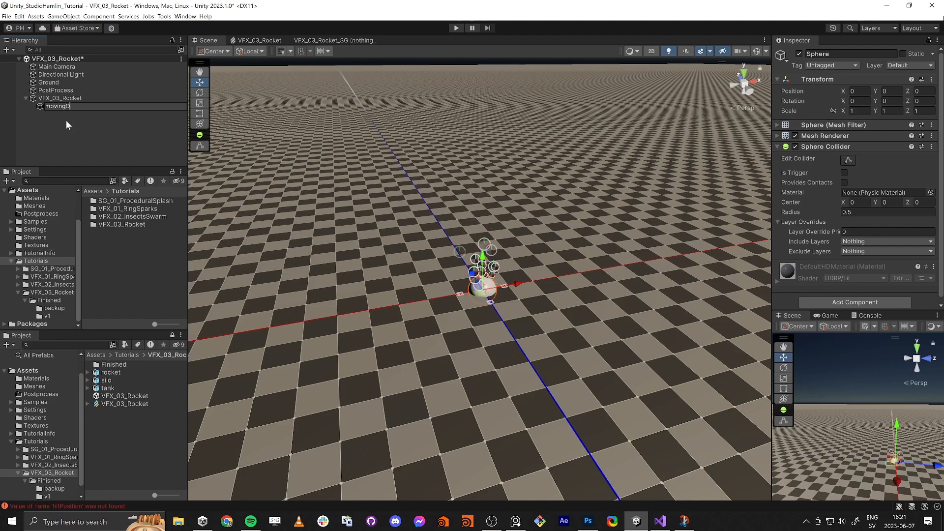
pyautogui.write('bjects')
pyautogui.press('BackSpace')
pyautogui.press('Return')
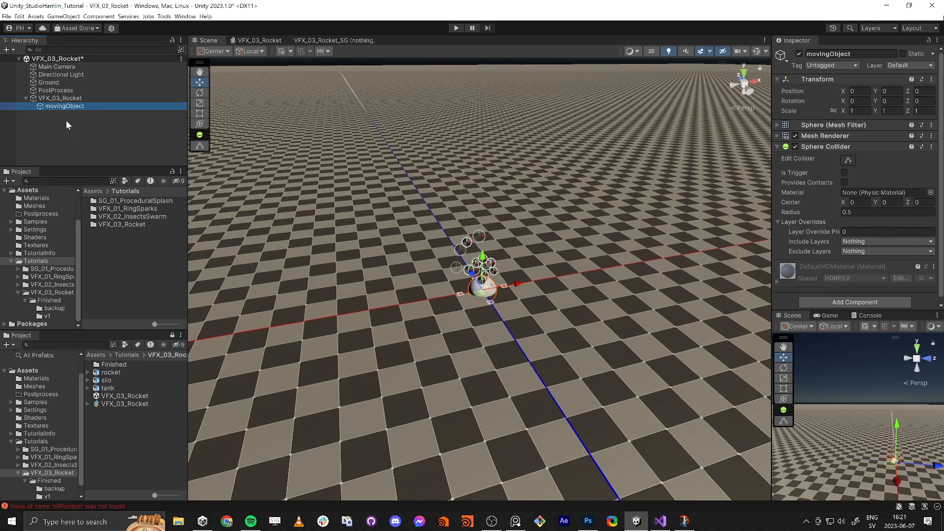
pyautogui.moveTo(481, 297); pyautogui.dragTo(564, 255)
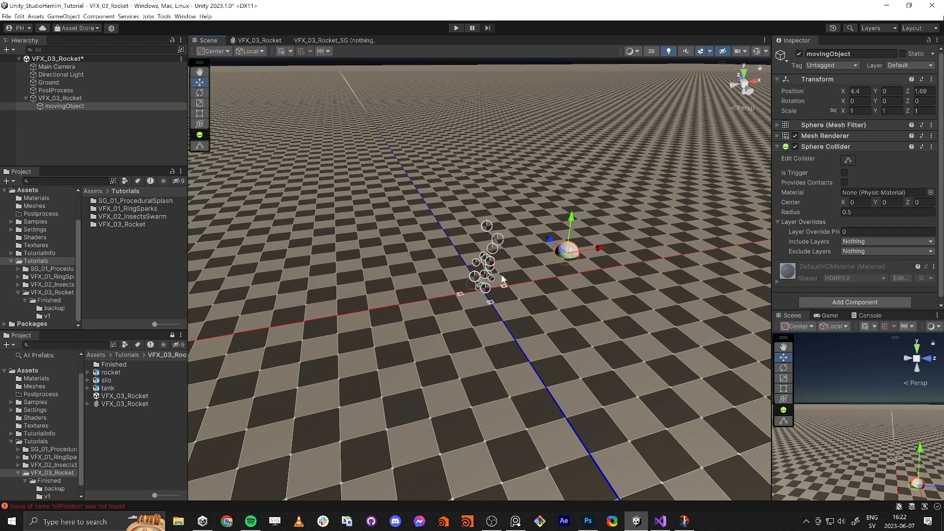
# Create a C# script named movingObject in the VFX_03_Rocket folder.
pyautogui.rightClick(129, 429)
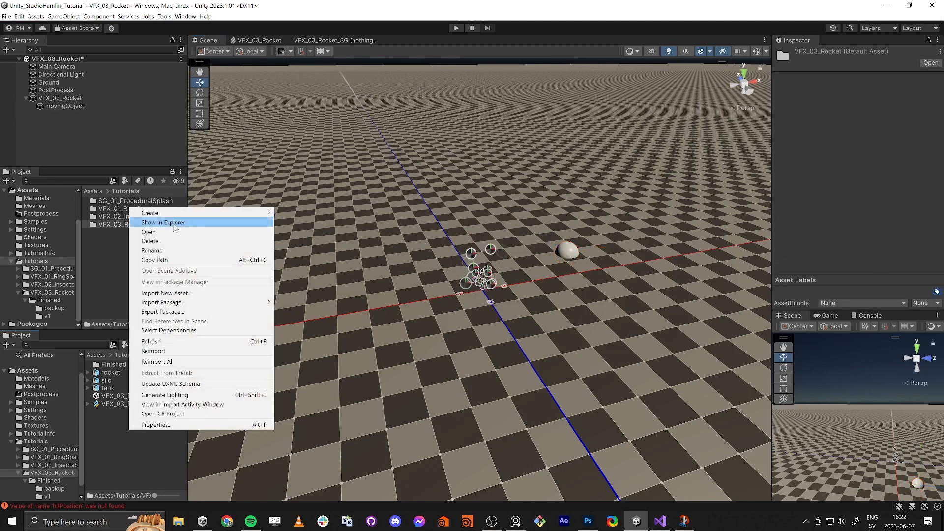
pyautogui.moveTo(205, 213)
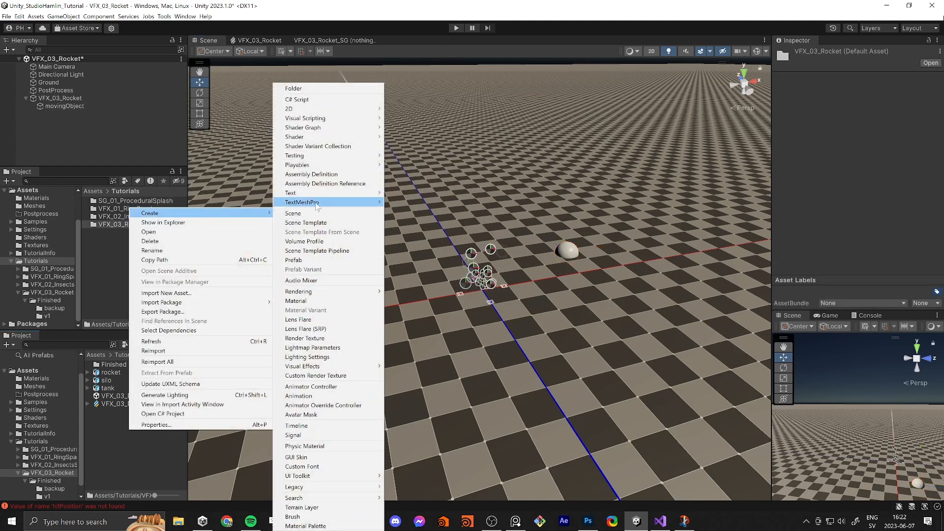
pyautogui.click(324, 101)
pyautogui.write('move')
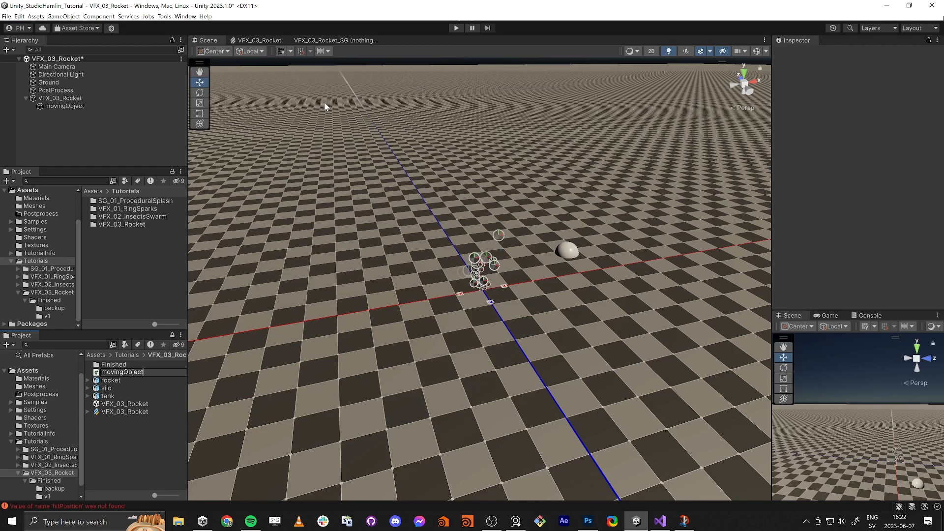
pyautogui.write('ngObject')
pyautogui.press('Return')
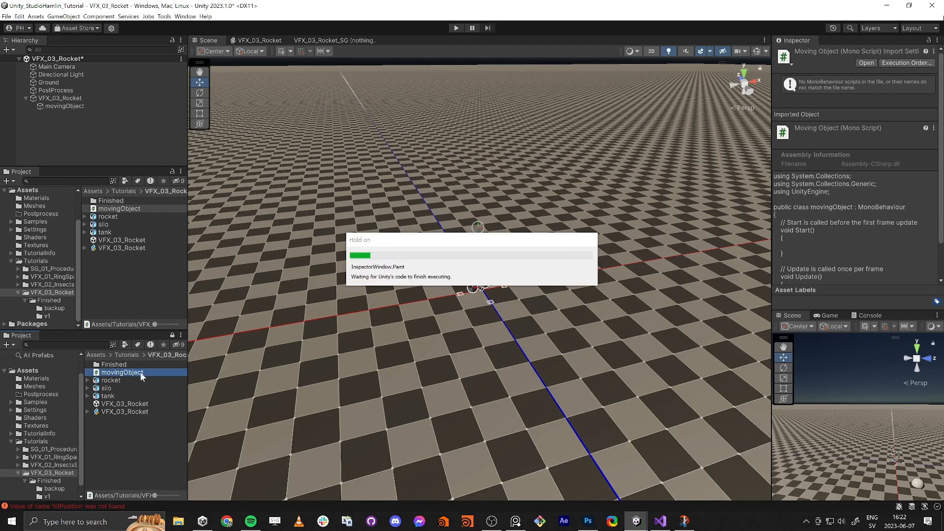
# Attach the movingObject script to the VFX_03_Rocket object and open the script for editing in Visual Studio.
pyautogui.moveTo(140, 372); pyautogui.dragTo(65, 100)
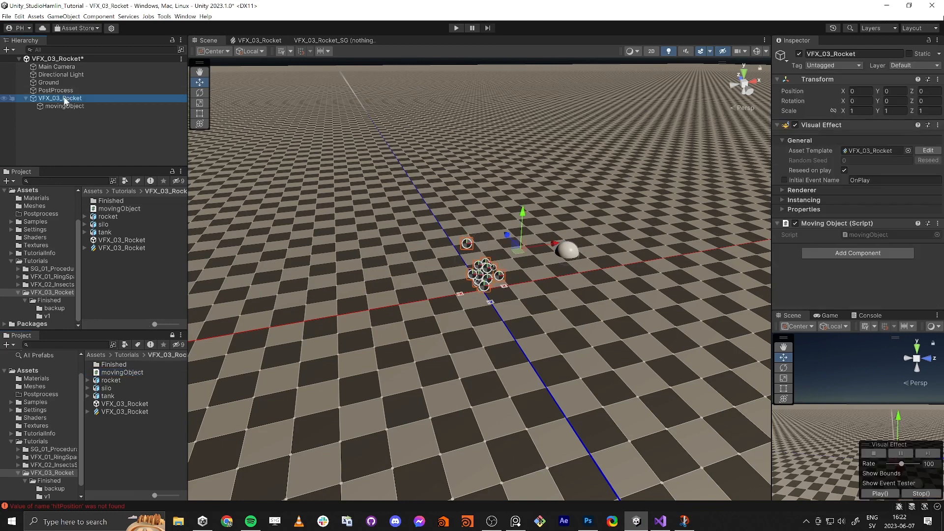
pyautogui.click(833, 222)
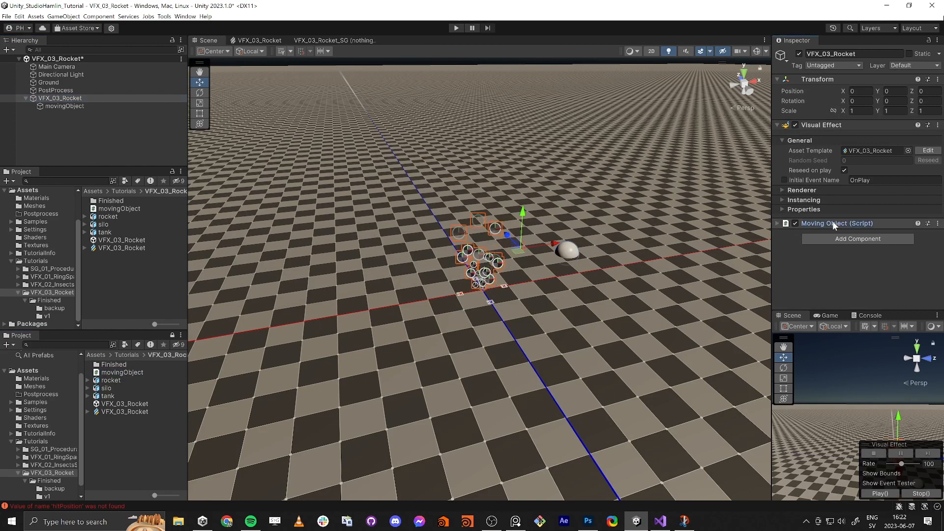
pyautogui.click(833, 222)
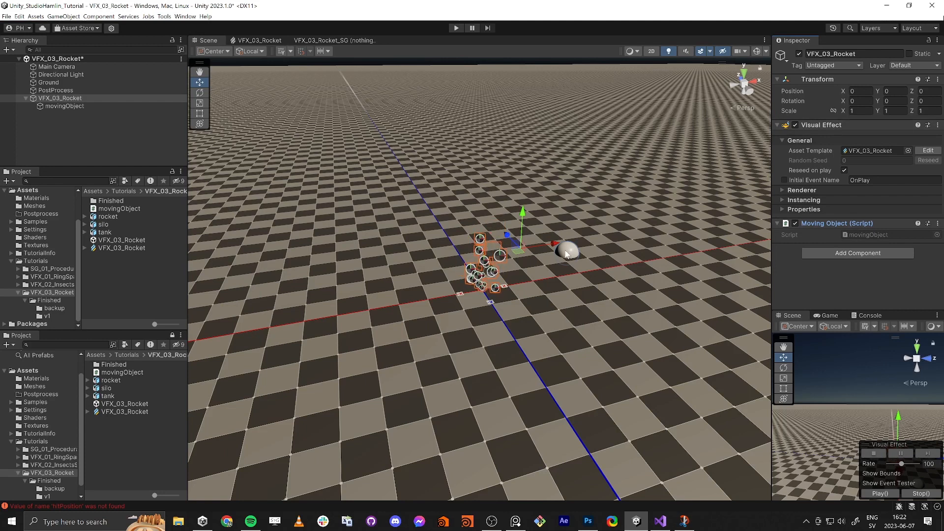
pyautogui.rightClick(832, 224)
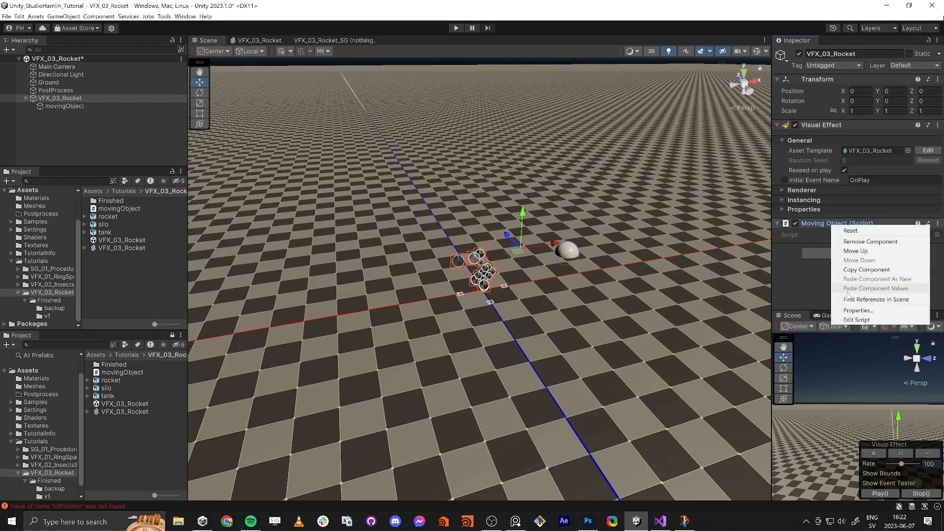
pyautogui.click(857, 320)
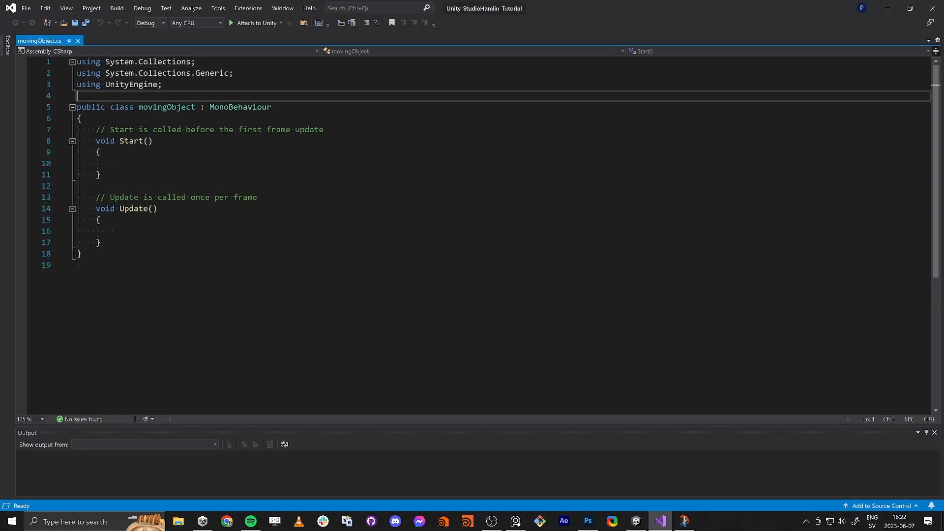
# Add the directive "using UnityEngine.VFX;" below the existing using lines and save the script.
pyautogui.press('Return')
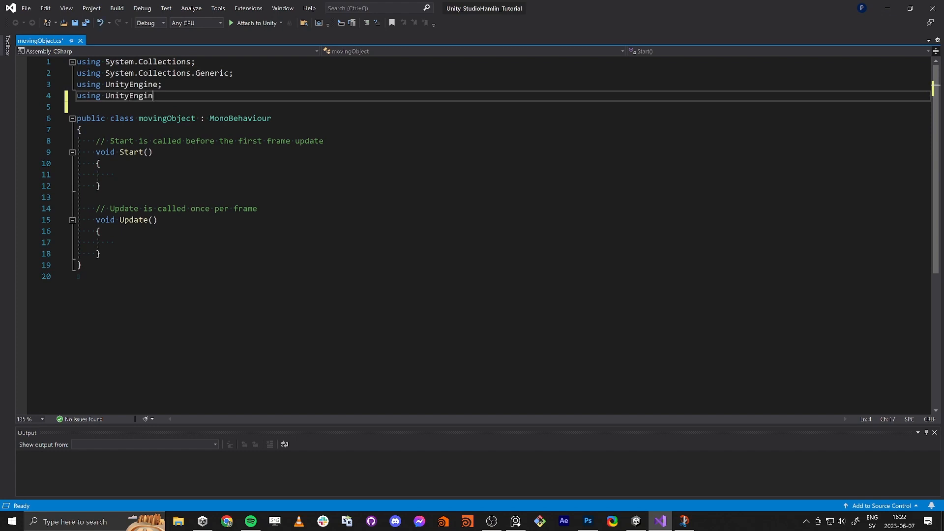
pyautogui.write('using UnityEngine.VFX;')
pyautogui.press('Return')
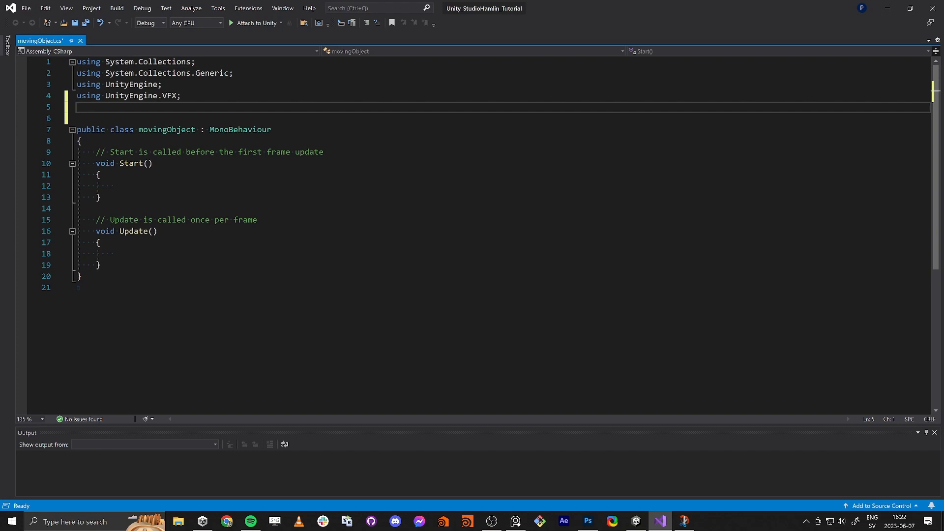
pyautogui.press('Return')
pyautogui.press('Delete')
pyautogui.hotkey('ctrl', 's')
# Delete the default comments above the Start and Update methods.
pyautogui.press('Down')
pyautogui.press('Down')
pyautogui.press('Down')
pyautogui.press('Down')
pyautogui.hotkey('shift', 'End')
pyautogui.press('Delete')
pyautogui.press('Down')
pyautogui.press('Down')
pyautogui.press('Down')
pyautogui.press('Down')
pyautogui.press('Down')
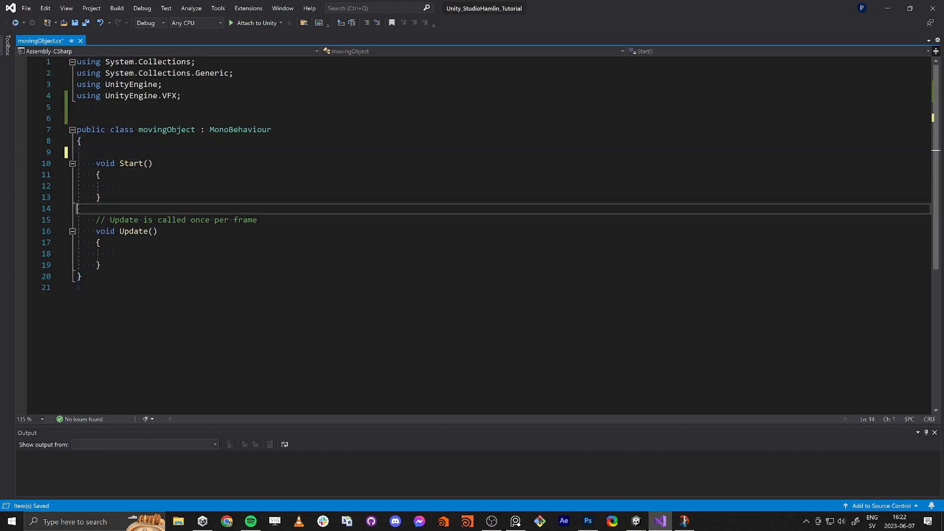
pyautogui.press('Down')
pyautogui.press('Home')
pyautogui.hotkey('shift', 'End')
pyautogui.press('Delete')
# Declare the field "public Transform hitTransform;" at the start of the movingObject class.
pyautogui.press('Up')
pyautogui.press('Up')
pyautogui.press('Up')
pyautogui.press('Up')
pyautogui.press('Up')
pyautogui.press('Up')
pyautogui.write('public Transform hitObjec')
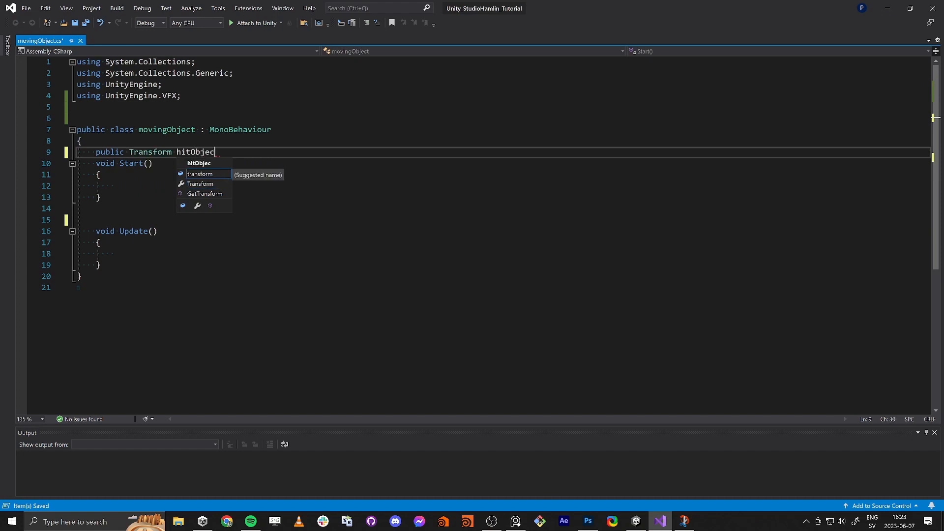
pyautogui.write('t;')
pyautogui.press('BackSpace')
pyautogui.press('BackSpace')
pyautogui.press('BackSpace')
pyautogui.press('BackSpace')
pyautogui.write('tT')
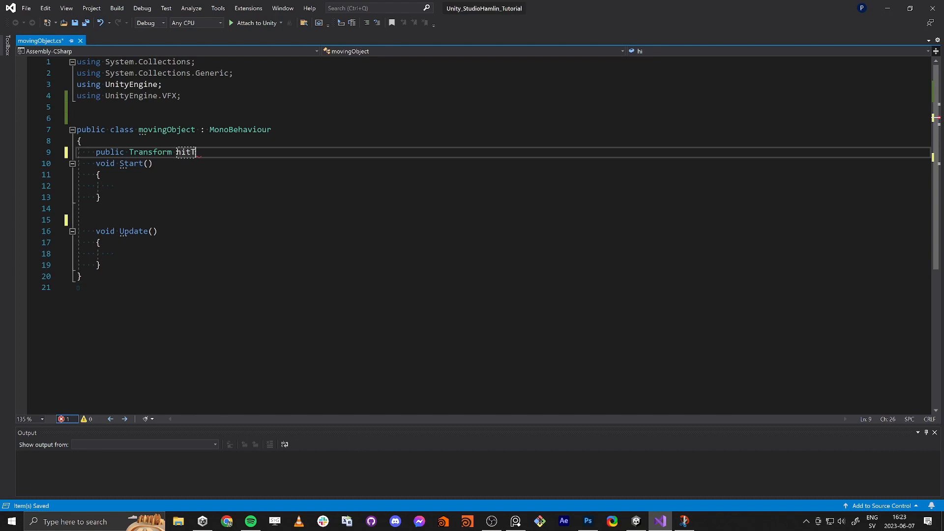
pyautogui.write('ransform;')
# Declare the field "public VisualEffect visualEffect;" directly below the hitTransform field.
pyautogui.click(153, 163)
pyautogui.hotkey('ctrl', 'Return')
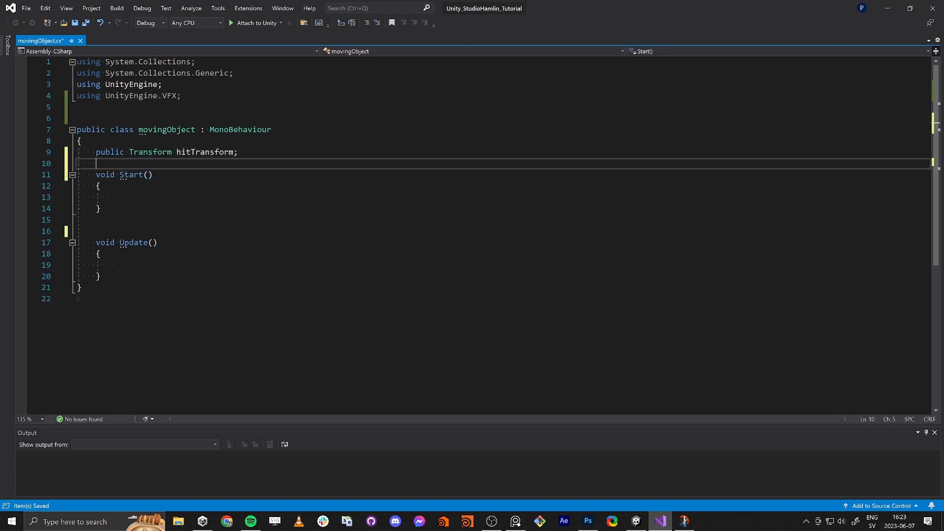
pyautogui.write('public ')
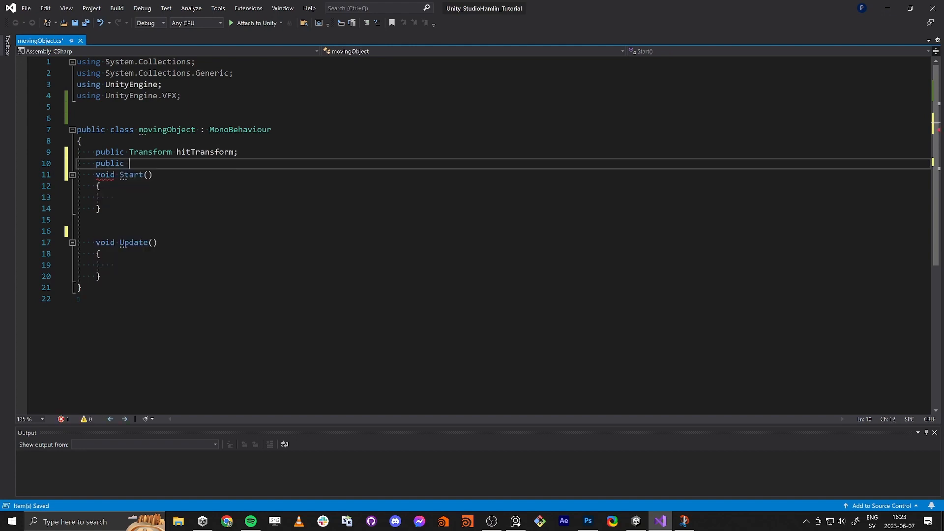
pyautogui.write('VisualEffect v')
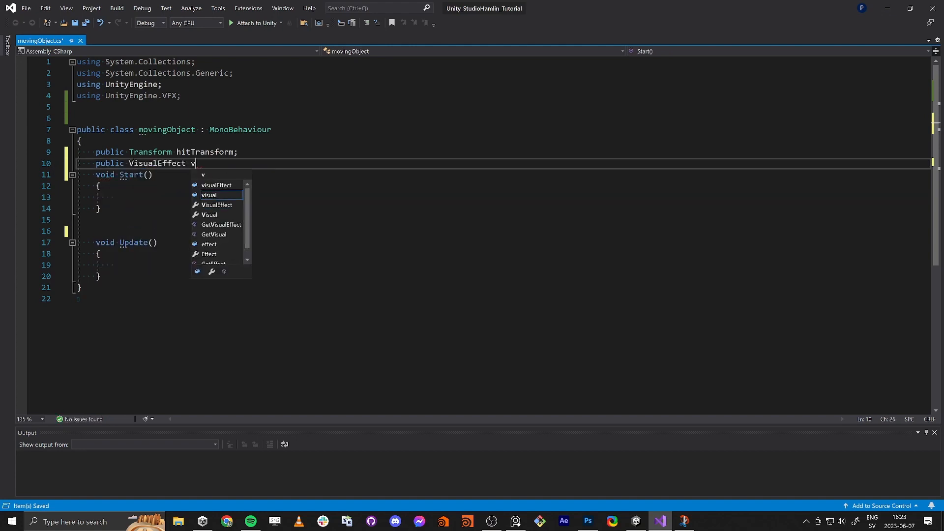
pyautogui.write('isualEffect;')
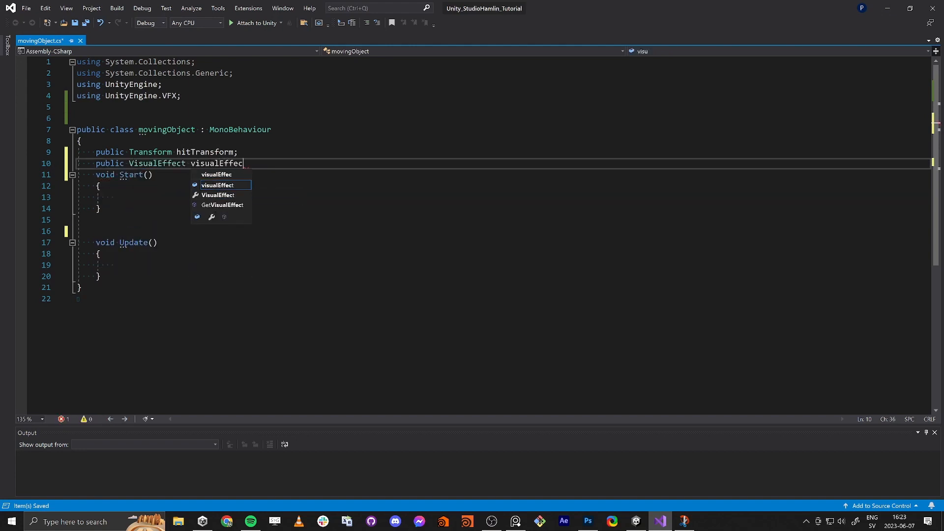
pyautogui.press('Down')
pyautogui.press('Down')
pyautogui.press('Up')
pyautogui.press('Up')
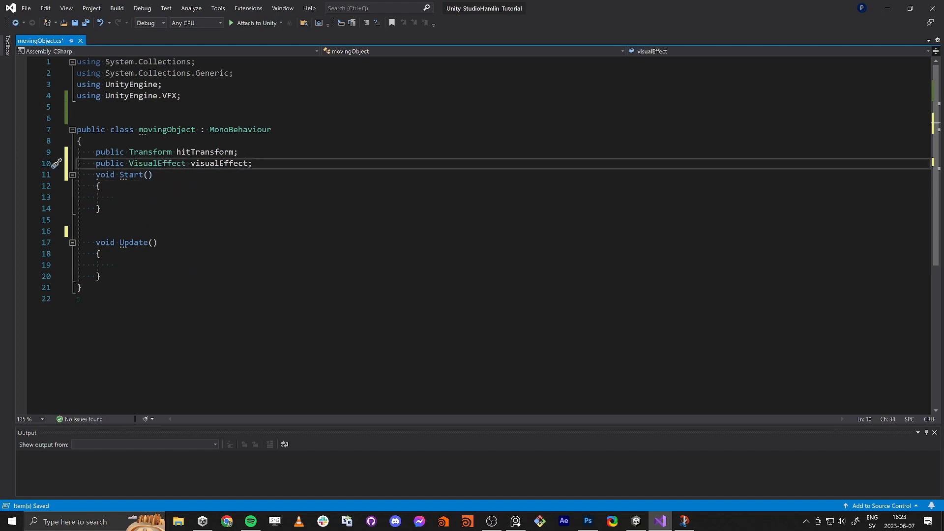
# Write "visualEffect = GetComponent<VisualEffect>();" inside the Start method and save the script.
pyautogui.press('Return')
pyautogui.press('Down')
pyautogui.press('Down')
pyautogui.press('Down')
pyautogui.write('visualEffect')
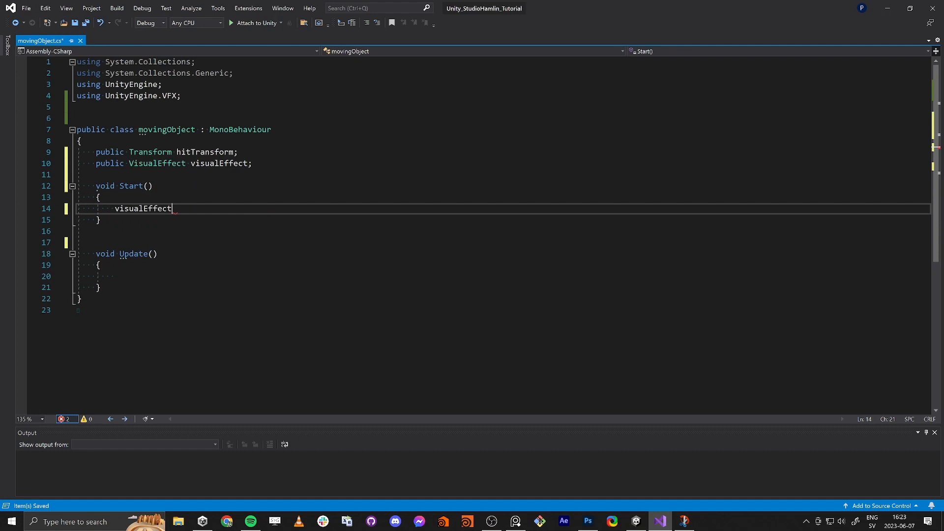
pyautogui.write(' = GetComponent<C')
pyautogui.press('BackSpace')
pyautogui.write('Visa')
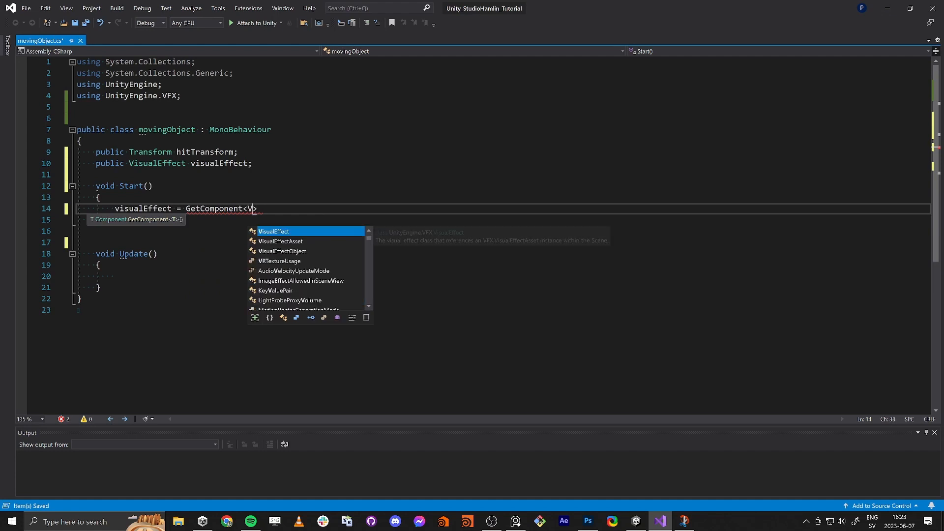
pyautogui.press('Return')
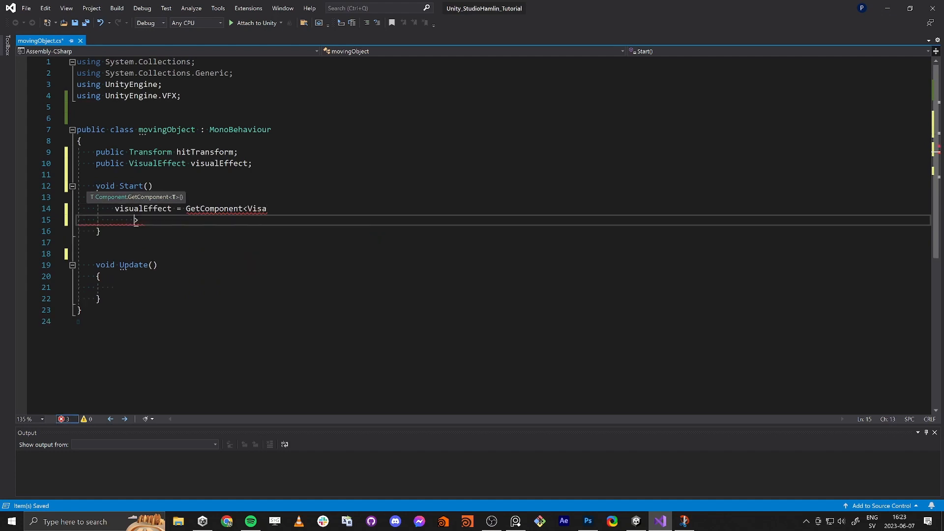
pyautogui.press('BackSpace')
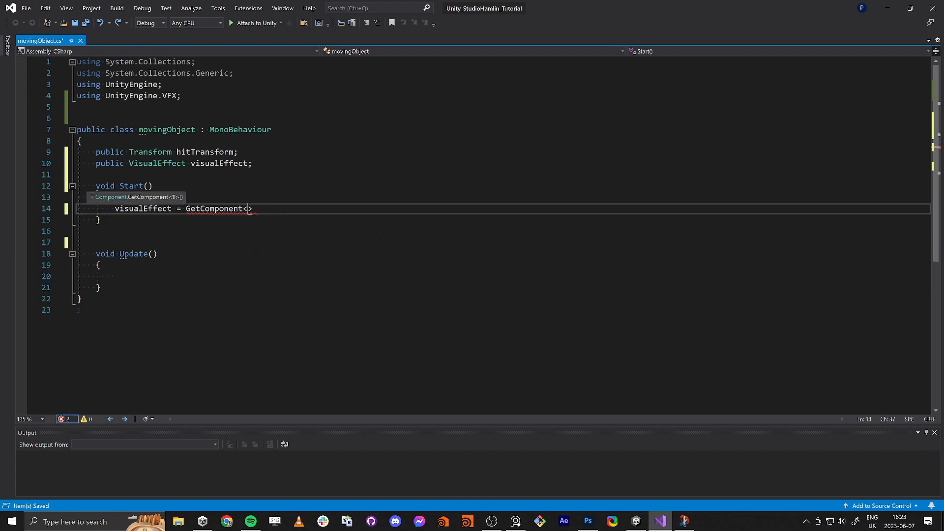
pyautogui.write('VisualEffect>')
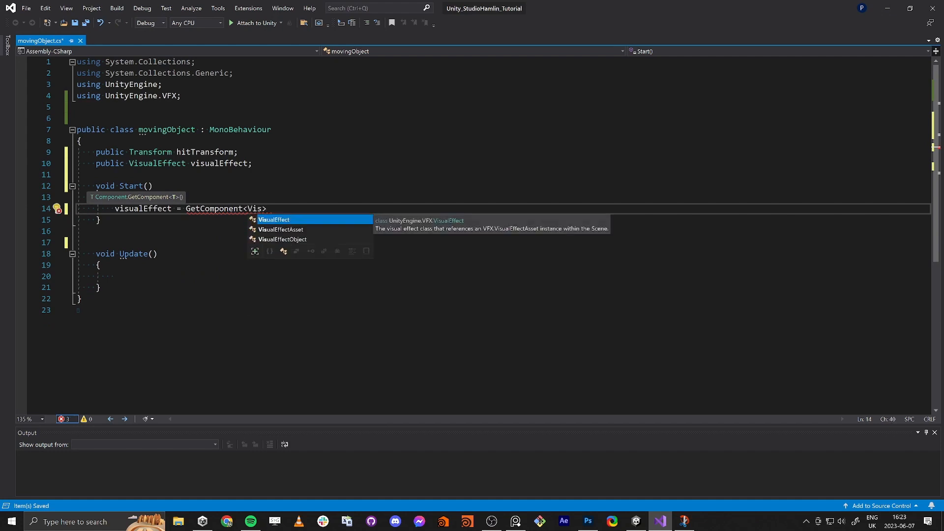
pyautogui.write('*(<')
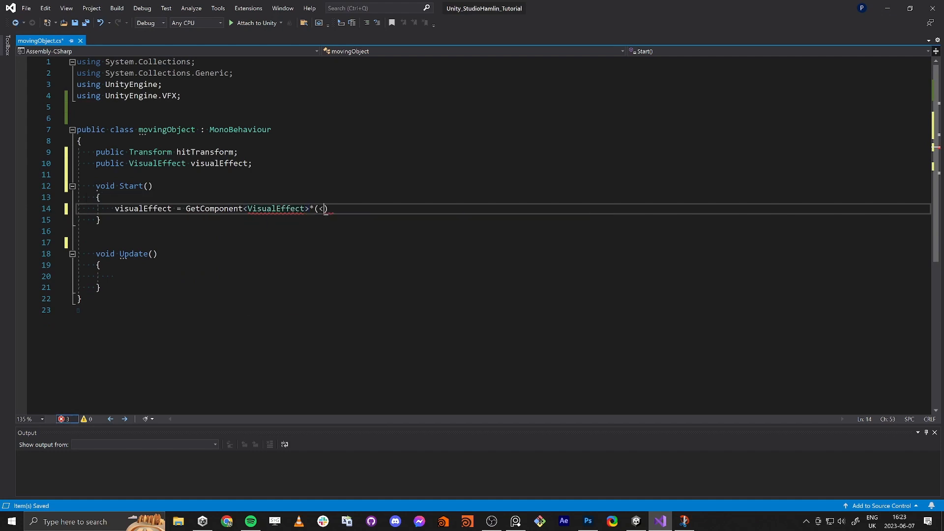
pyautogui.write('()')
pyautogui.press('Down')
pyautogui.press('Down')
pyautogui.press('Down')
pyautogui.press('Down')
pyautogui.press('Down')
pyautogui.press('Down')
pyautogui.press('Down')
pyautogui.press('Up')
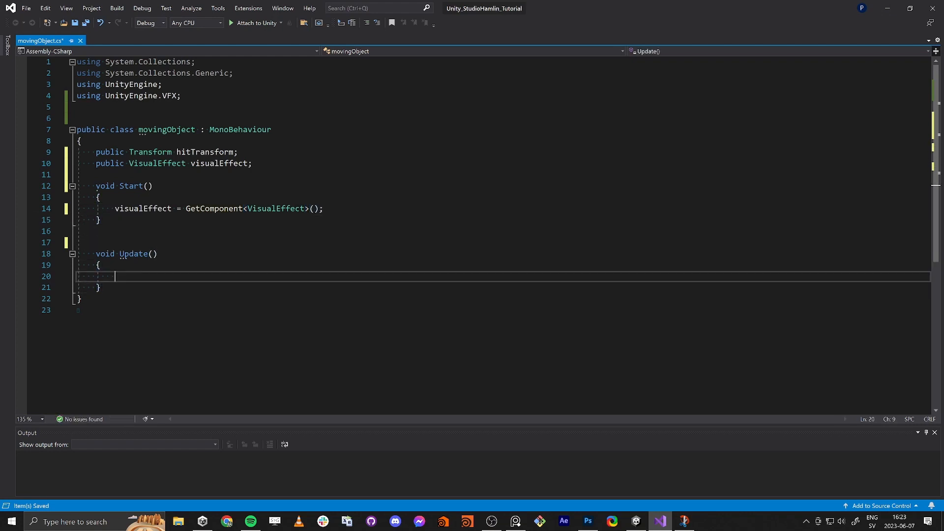
pyautogui.hotkey('ctrl', 's')
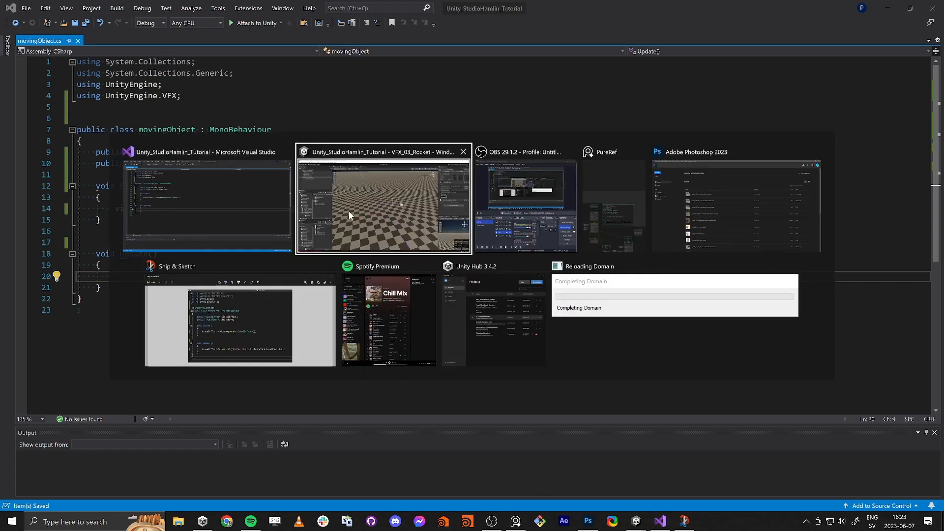
# Switch to Unity and open the VFX_03_Rocket visual effect asset in the VFX Graph editor.
pyautogui.press('Escape')
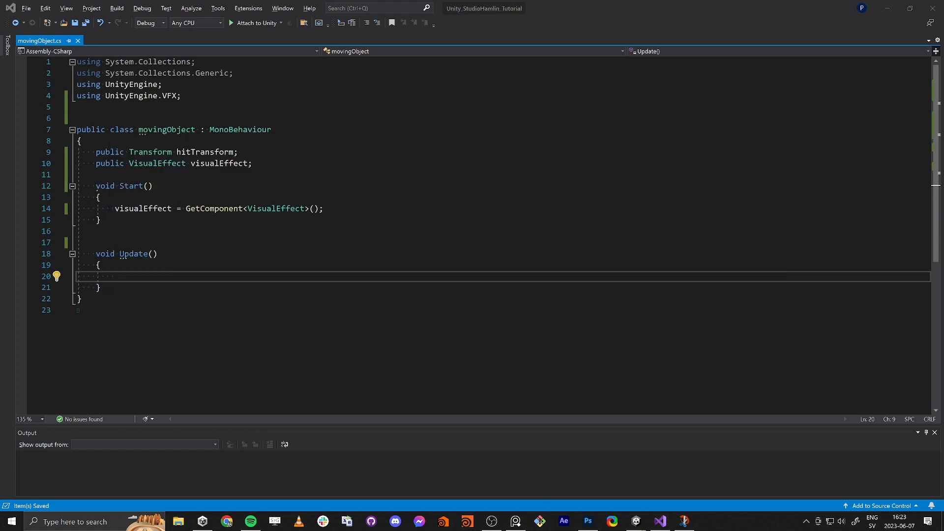
pyautogui.hotkey('alt', 'Tab')
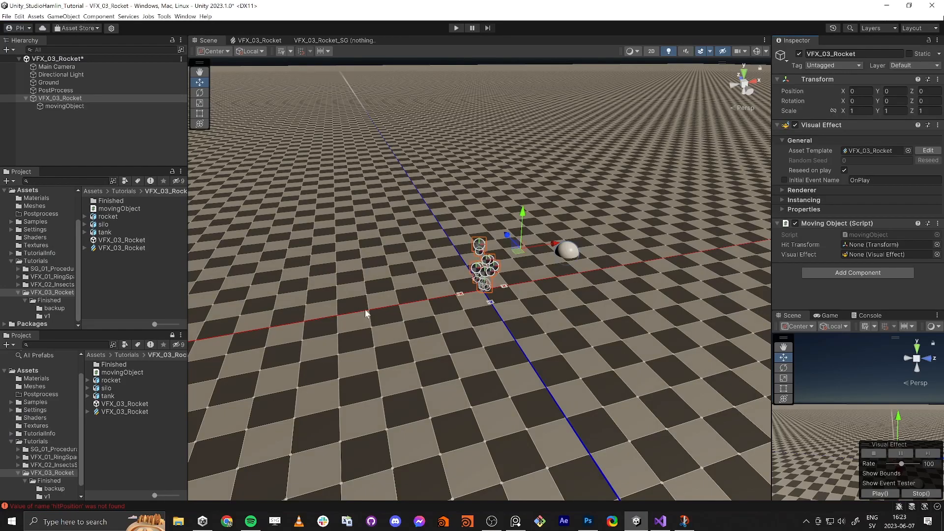
pyautogui.click(128, 412)
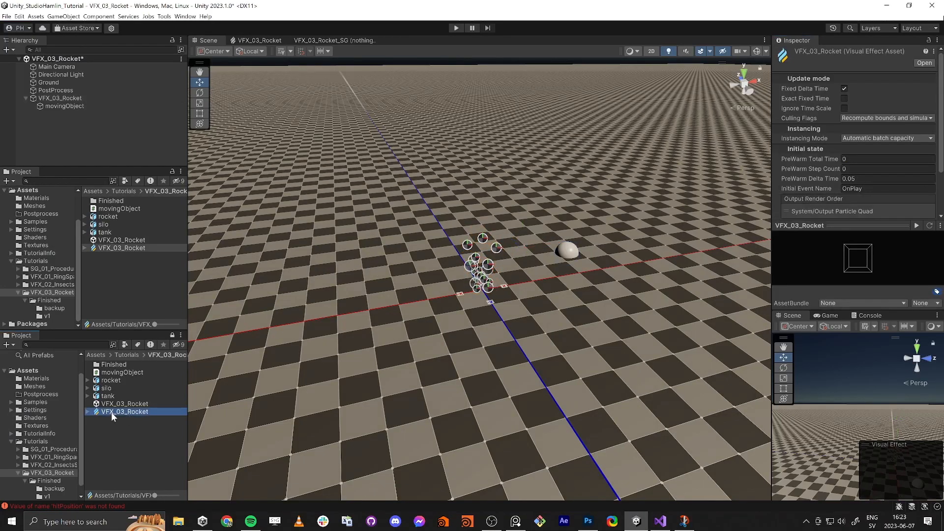
pyautogui.doubleClick(114, 412)
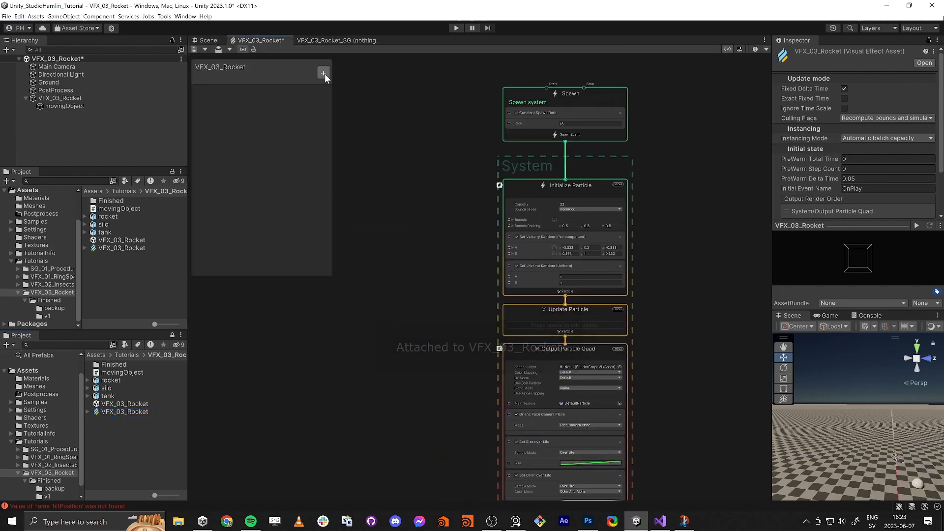
# Add a Vector3 property named hitPosition to the VFX_03_Rocket graph's blackboard.
pyautogui.click(323, 73)
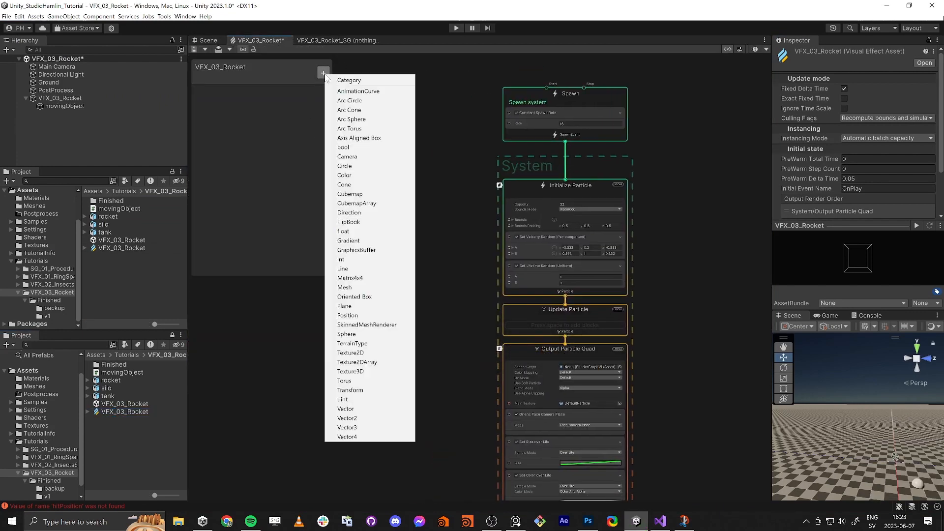
pyautogui.click(361, 427)
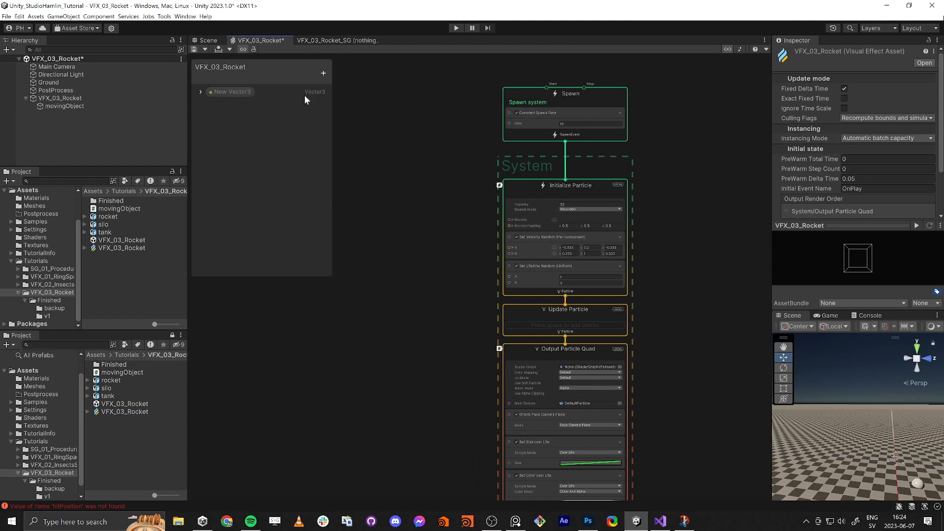
pyautogui.doubleClick(230, 93)
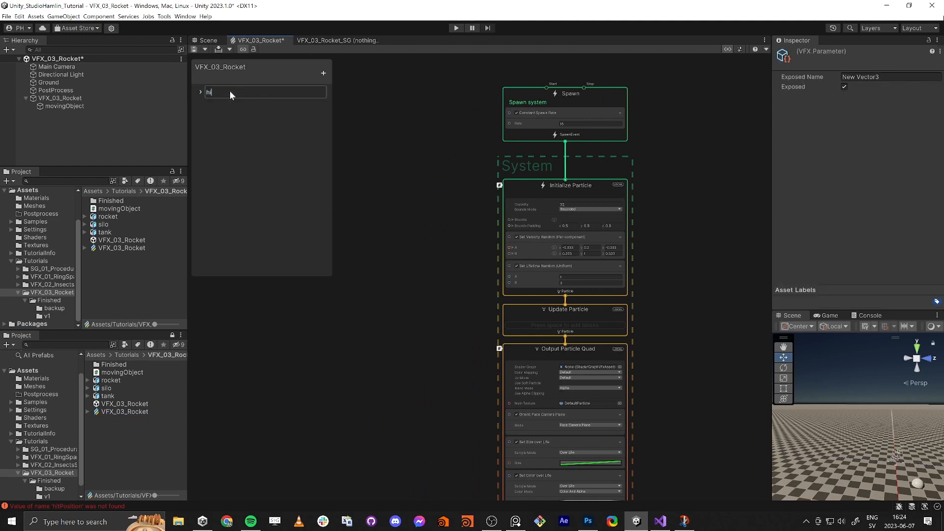
pyautogui.write('hitPosition')
pyautogui.press('Return')
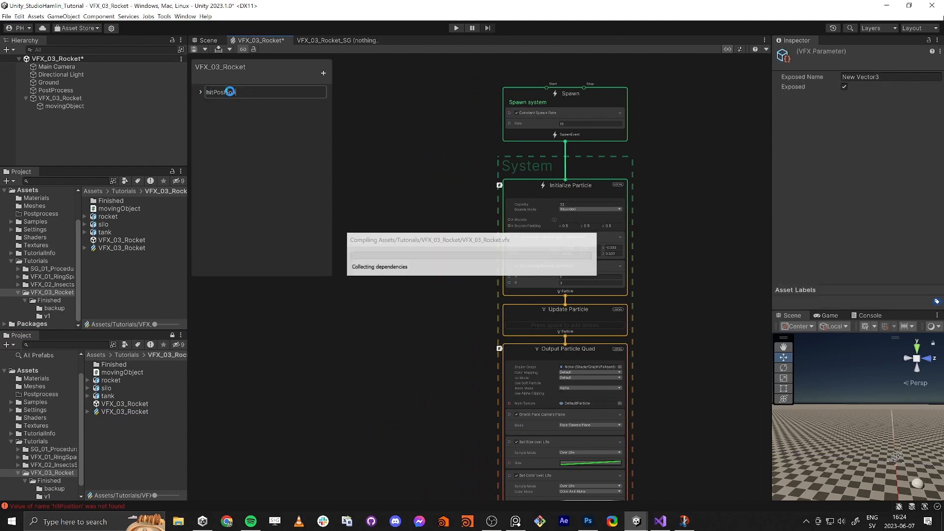
pyautogui.doubleClick(233, 92)
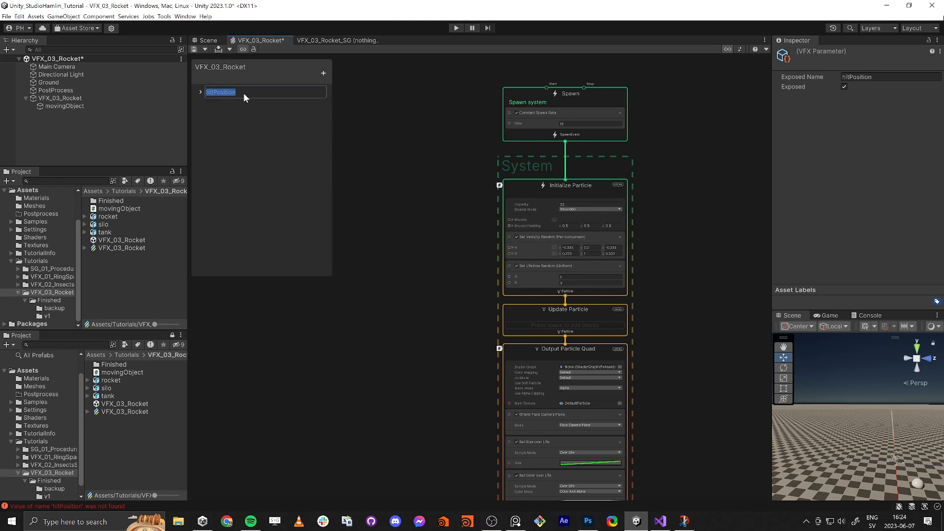
pyautogui.click(246, 146)
# Place the hitPosition property as a node in the graph, beside the Initialize Particle context.
pyautogui.moveTo(220, 91); pyautogui.dragTo(379, 279)
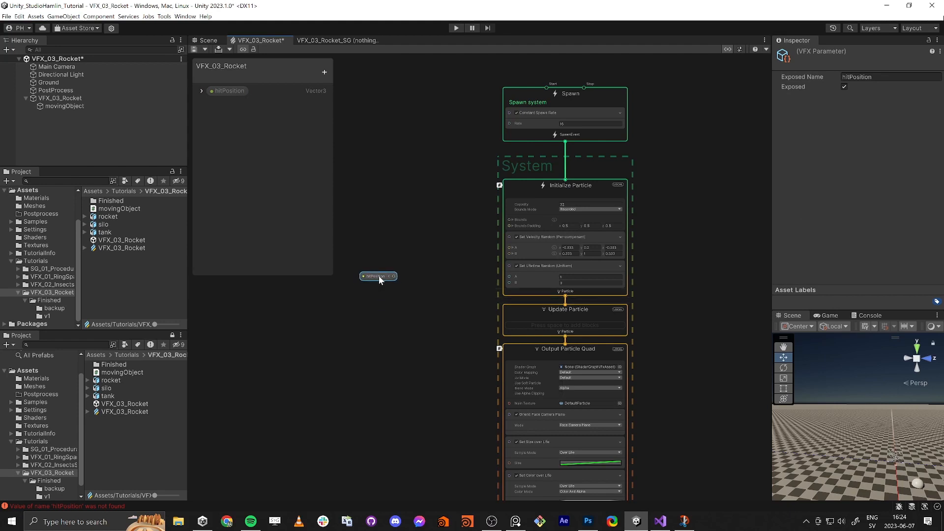
pyautogui.keyDown('alt'); pyautogui.moveTo(830, 423); pyautogui.dragTo(895, 444); pyautogui.keyUp('alt')
pyautogui.scroll(4, 853, 440)
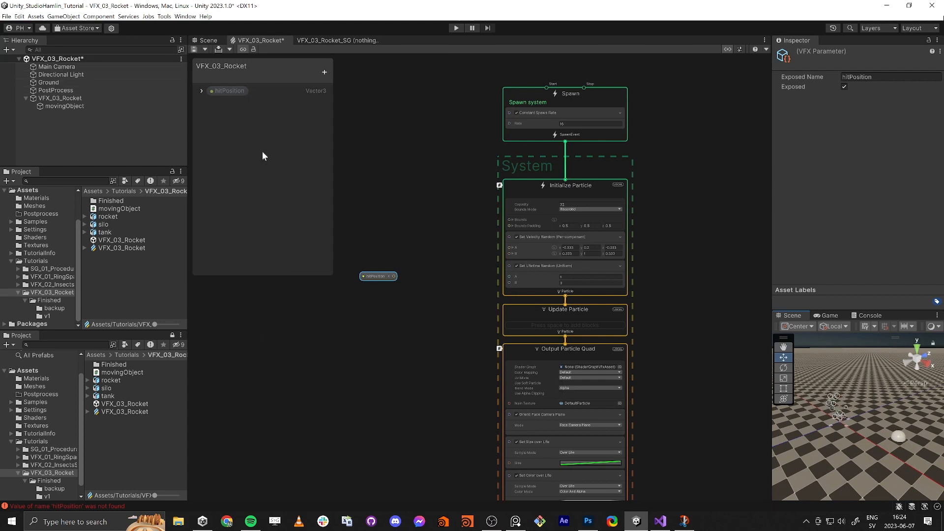
# Back in Visual Studio, write "visualEffect.SetVector3("hitPosition", hitTransform.localPosition);" inside the Update method of movingObject.
pyautogui.hotkey('alt', 'Tab')
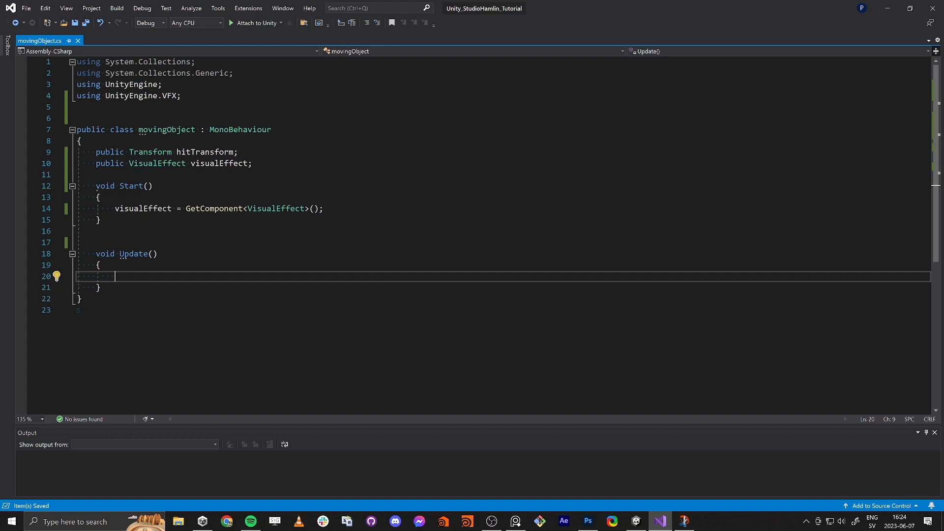
pyautogui.write('visua')
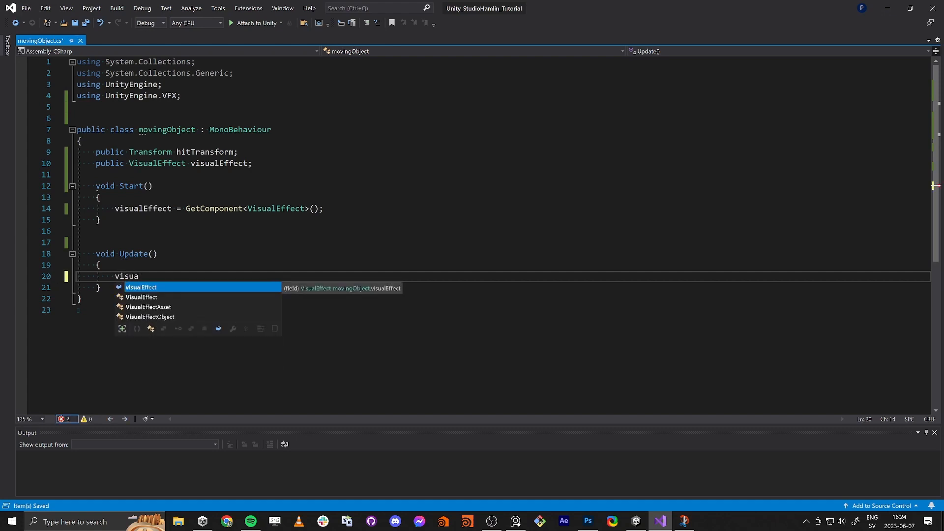
pyautogui.write('lEffect.')
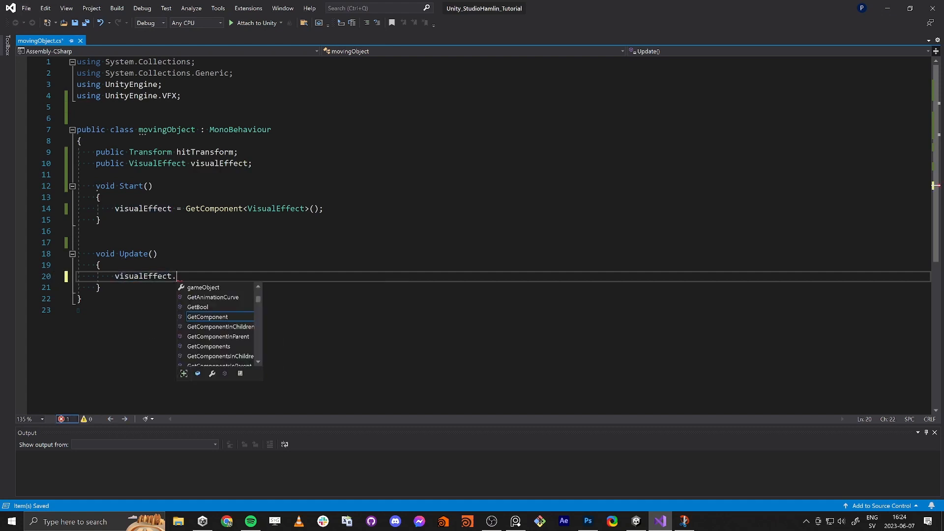
pyautogui.write('setvector3(')
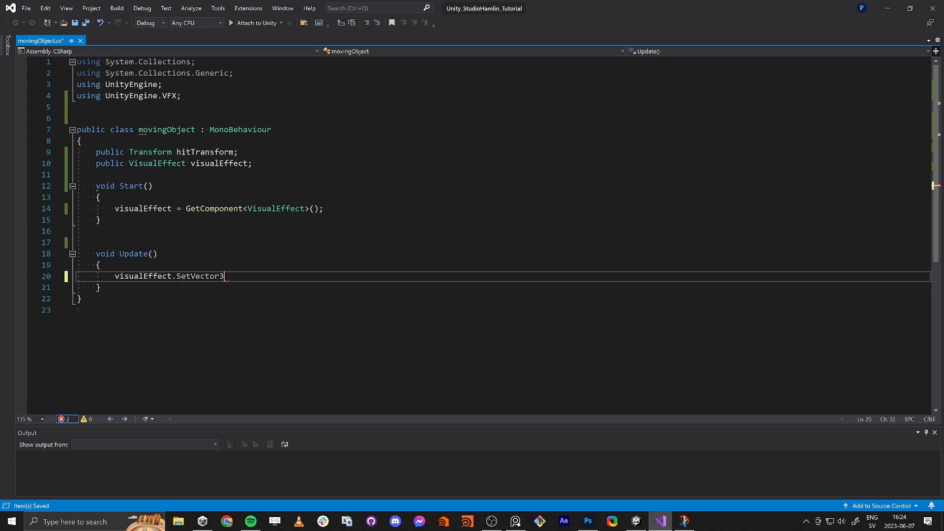
pyautogui.write('"')
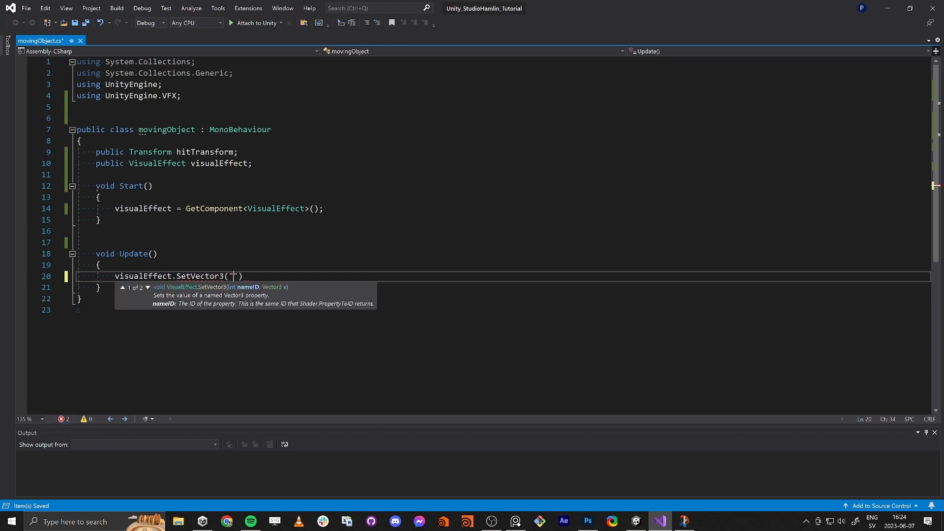
pyautogui.write('hitPosition')
pyautogui.write(',')
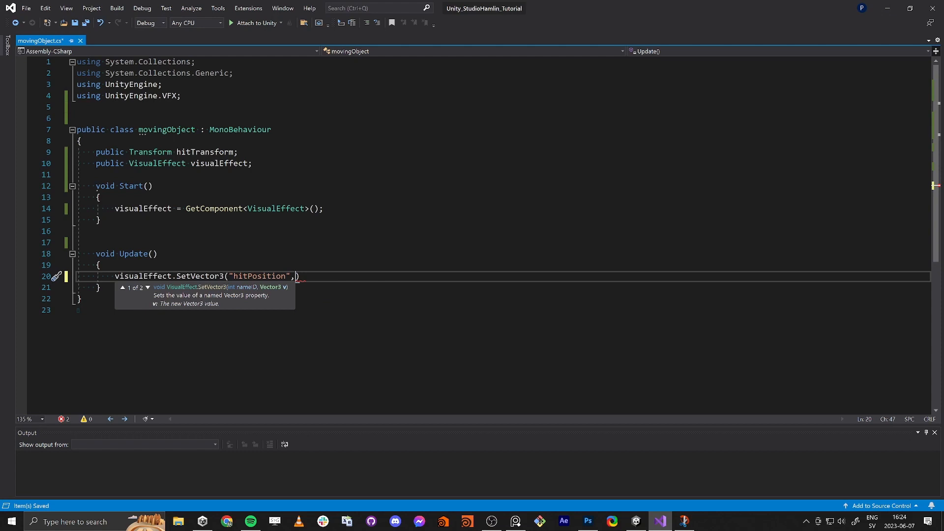
pyautogui.write('hitTransform')
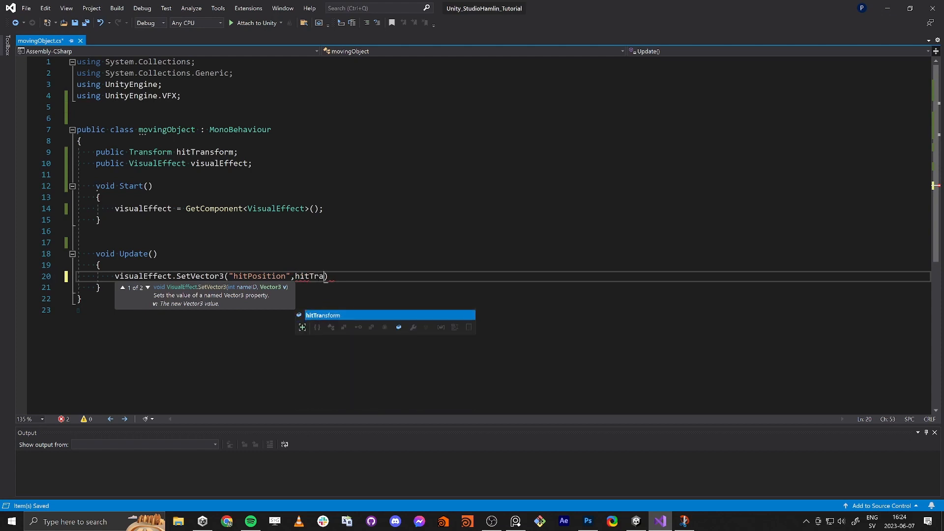
pyautogui.write('.localPosition')
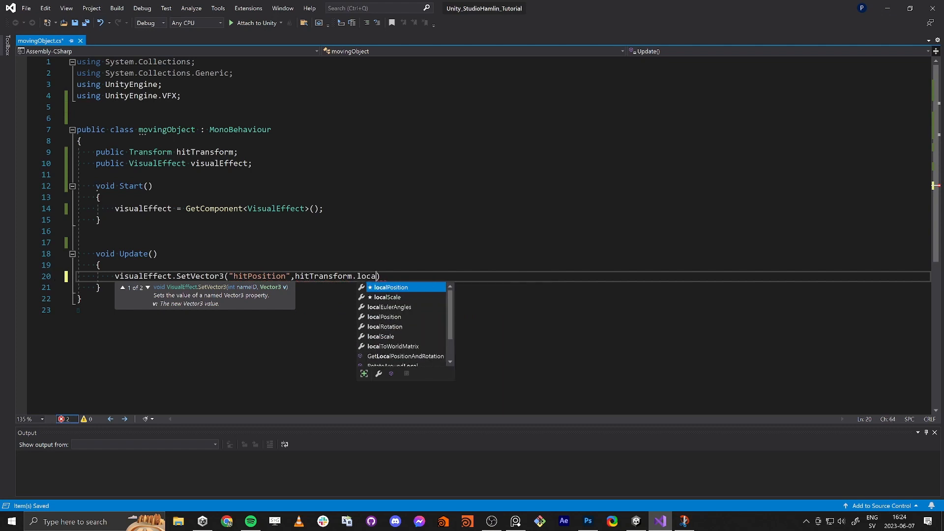
pyautogui.write(');')
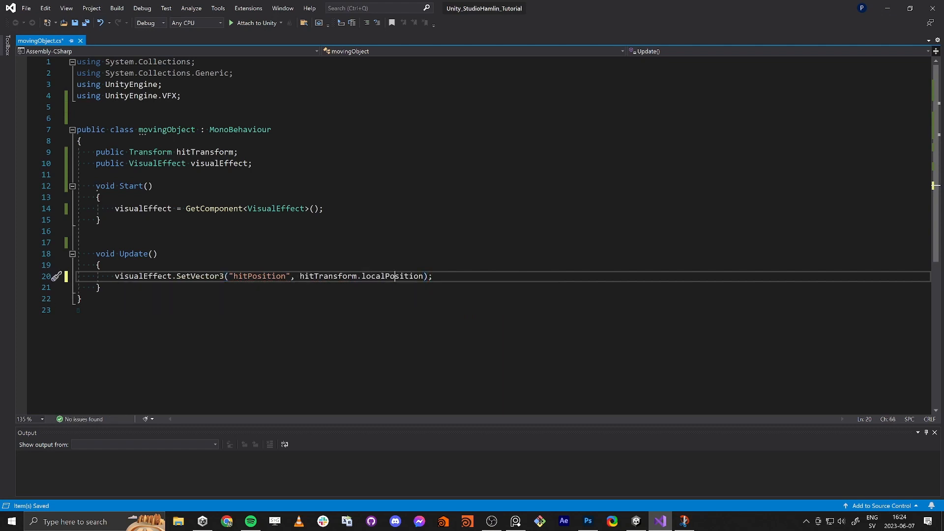
# Save the movingObject script with its localPosition call in place and return to Unity.
pyautogui.doubleClick(397, 276)
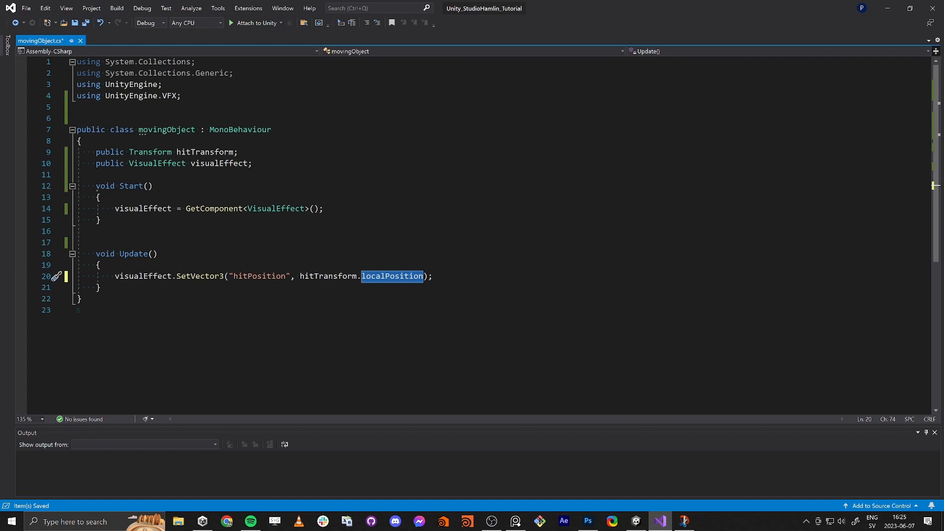
pyautogui.click(424, 331)
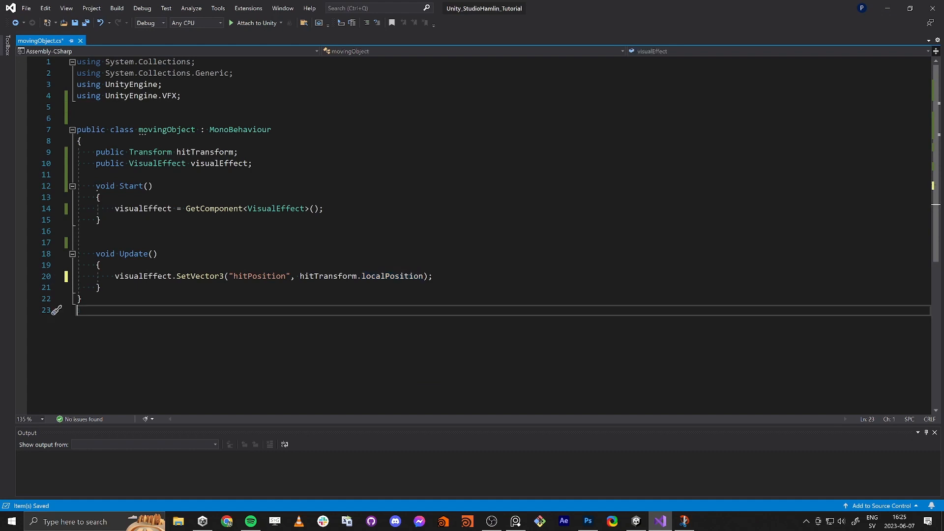
pyautogui.hotkey('ctrl', 's')
pyautogui.click(887, 8)
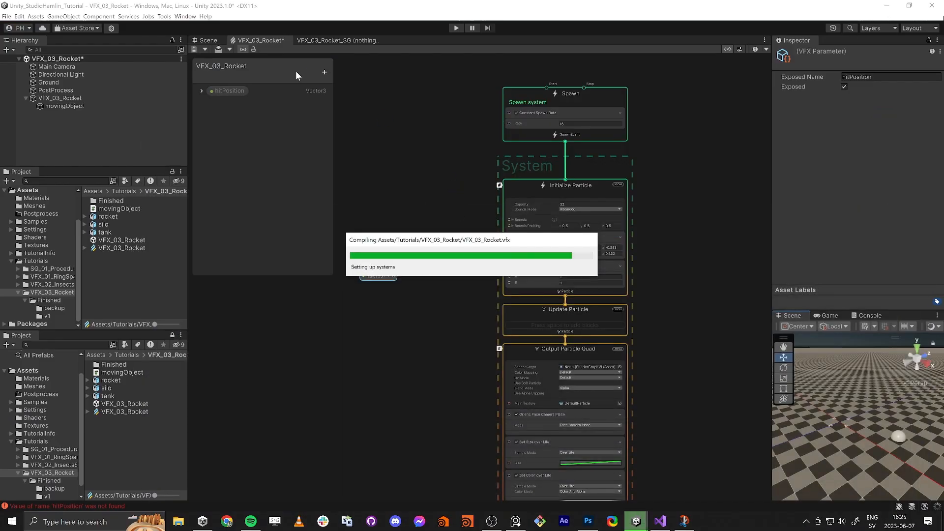
# Assign the movingObject child as the Hit Transform of VFX_03_Rocket's Moving Object script component.
pyautogui.click(205, 41)
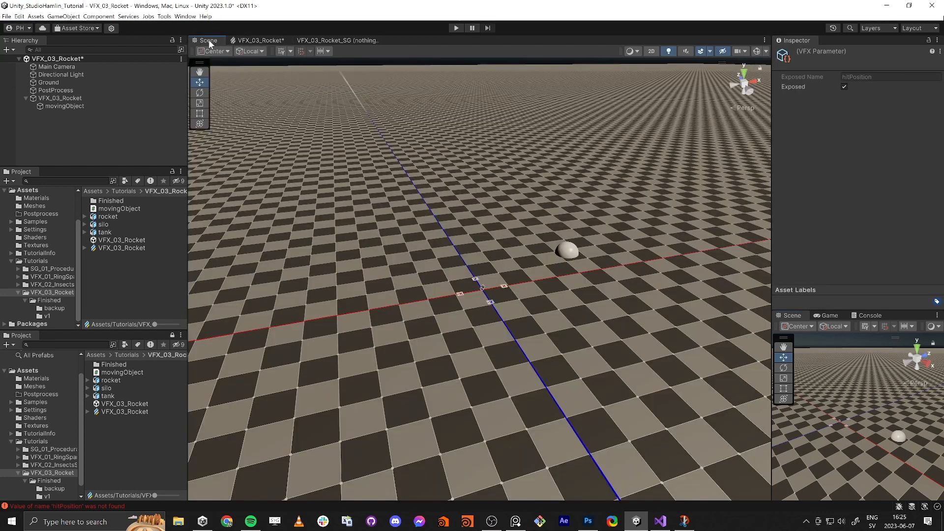
pyautogui.click(75, 99)
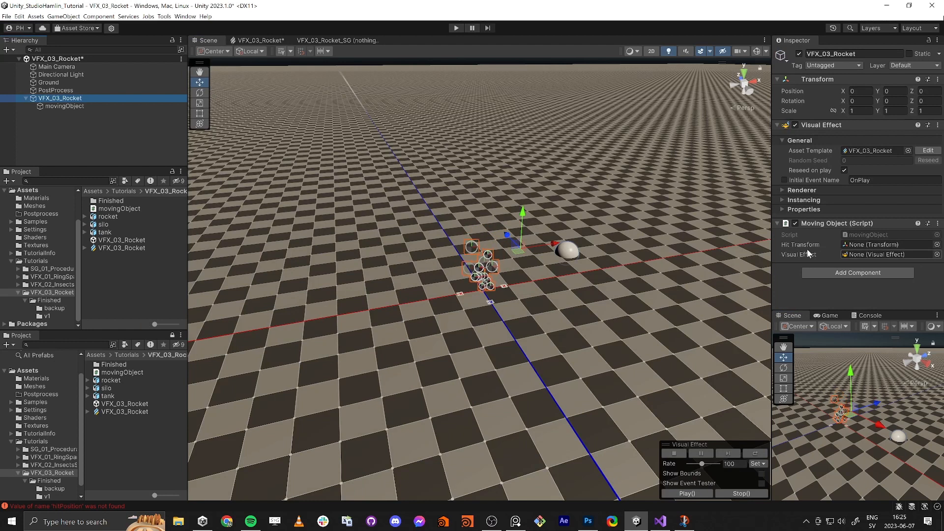
pyautogui.moveTo(86, 106); pyautogui.dragTo(877, 248)
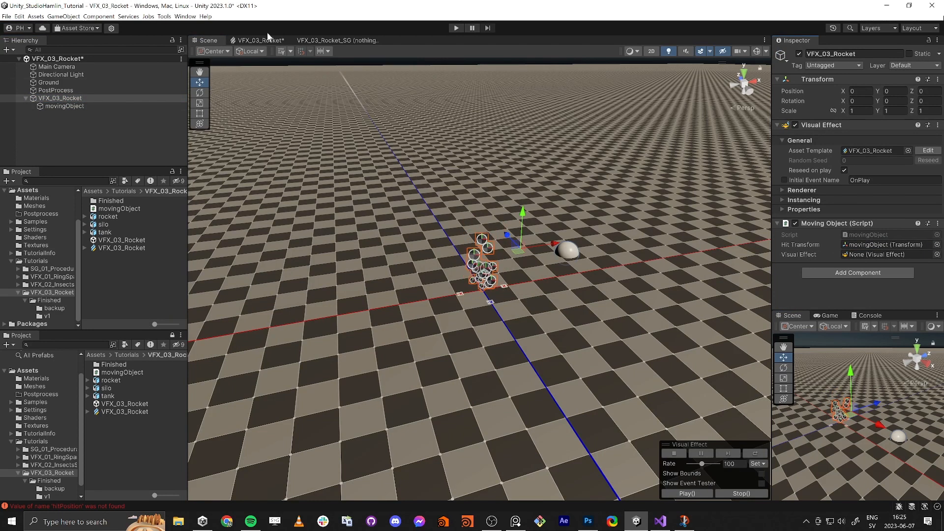
# Return to the VFX_03_Rocket graph and move the hitPosition node slightly down and closer to the Initialize Particle context.
pyautogui.click(252, 40)
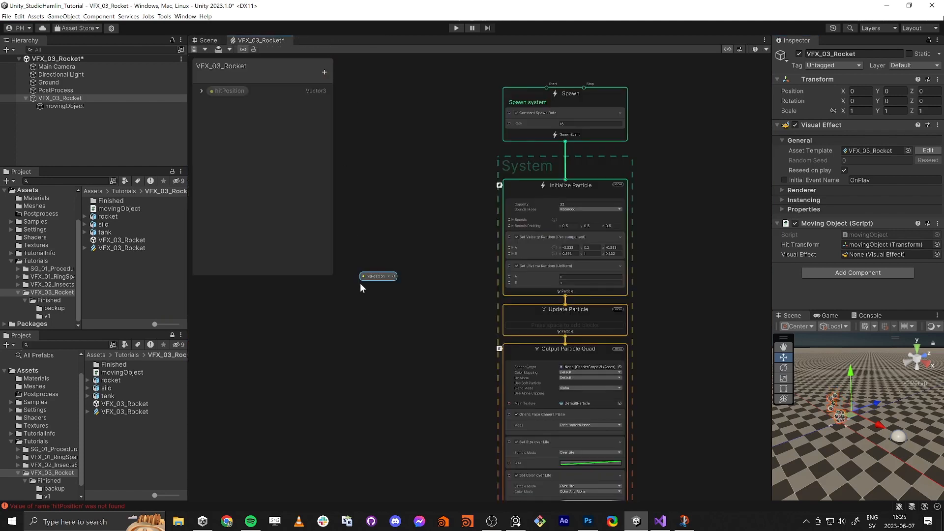
pyautogui.moveTo(381, 274); pyautogui.dragTo(399, 295)
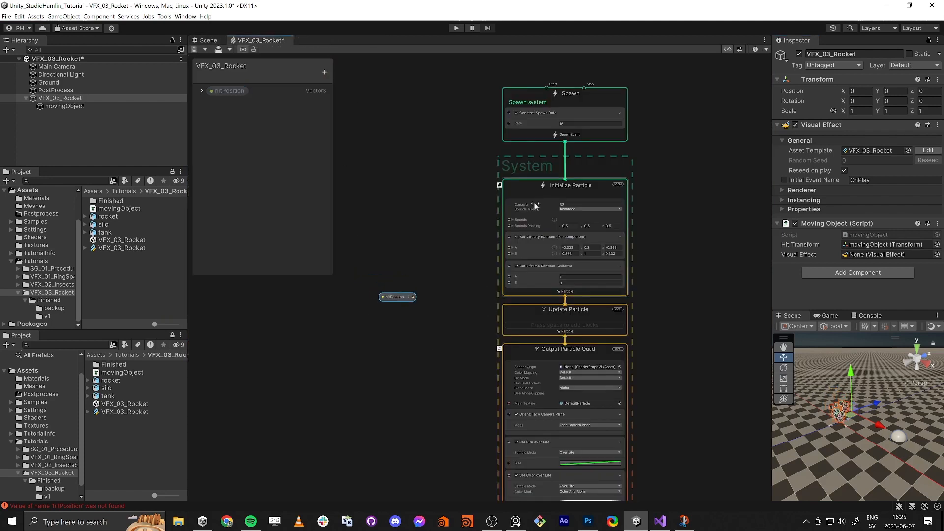
pyautogui.click(526, 186)
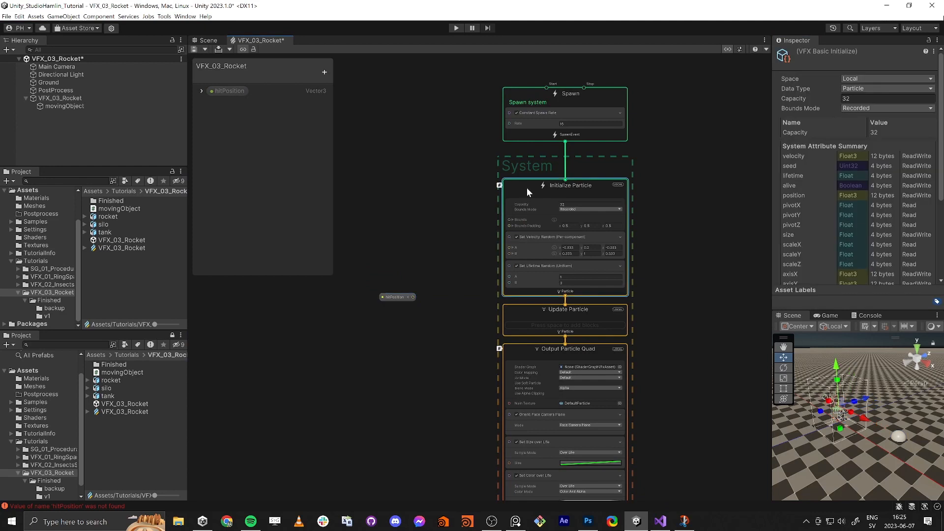
pyautogui.press('space')
pyautogui.click(406, 192)
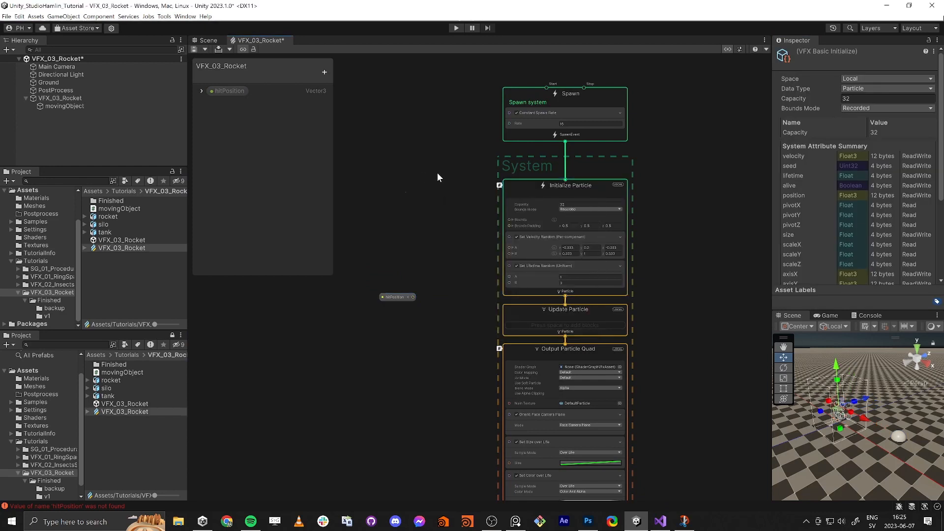
# Move the Output Particle Quad and Update Particle contexts down to leave more space below Initialize Particle.
pyautogui.scroll(3, 443, 191)
pyautogui.scroll(-5, 450, 231)
pyautogui.moveTo(515, 275); pyautogui.dragTo(517, 383)
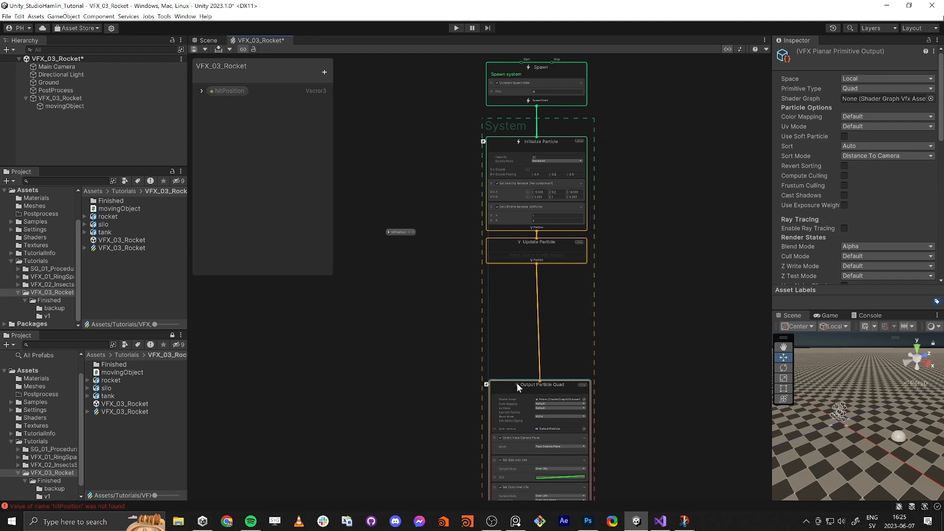
pyautogui.moveTo(517, 243); pyautogui.dragTo(520, 299)
pyautogui.moveTo(468, 212); pyautogui.dragTo(437, 314, button='middle')
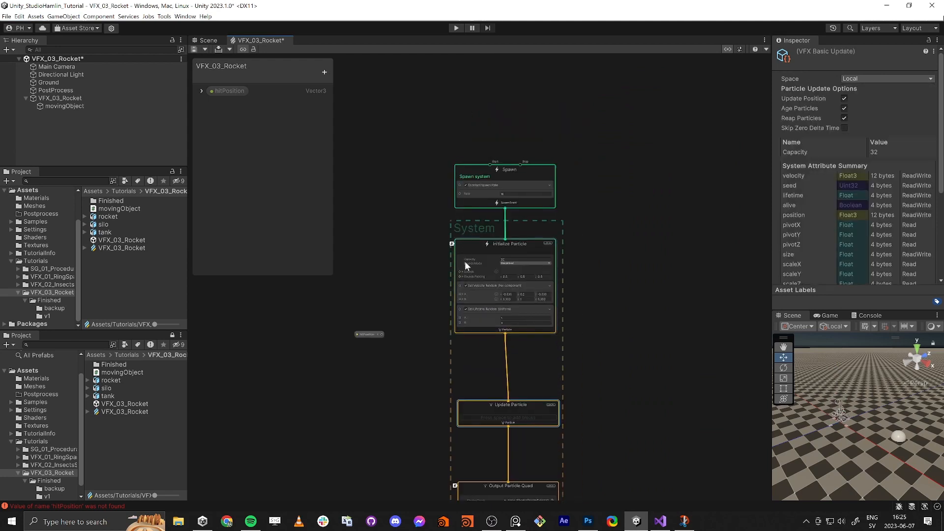
# Add a Set Position block to the Initialize Particle context.
pyautogui.scroll(3, 451, 184)
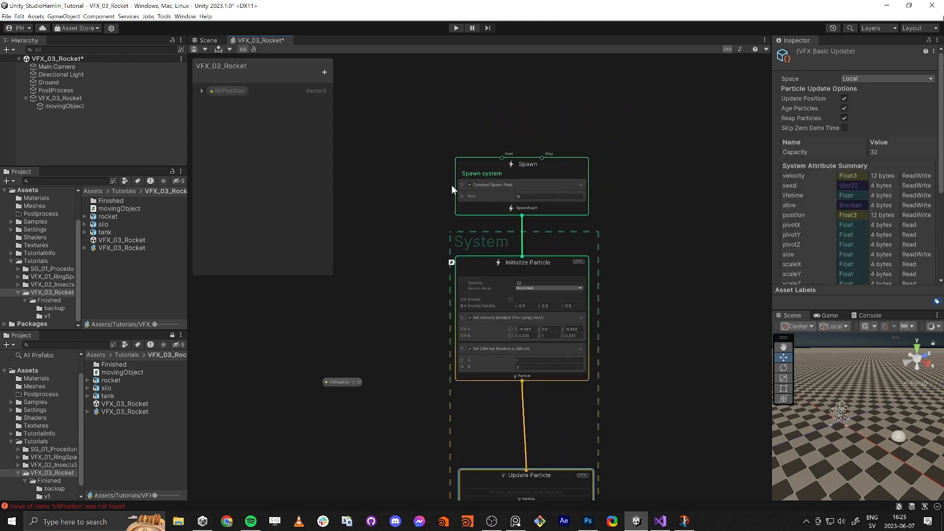
pyautogui.click(484, 270)
pyautogui.press('space')
pyautogui.write('set pos')
pyautogui.press('Return')
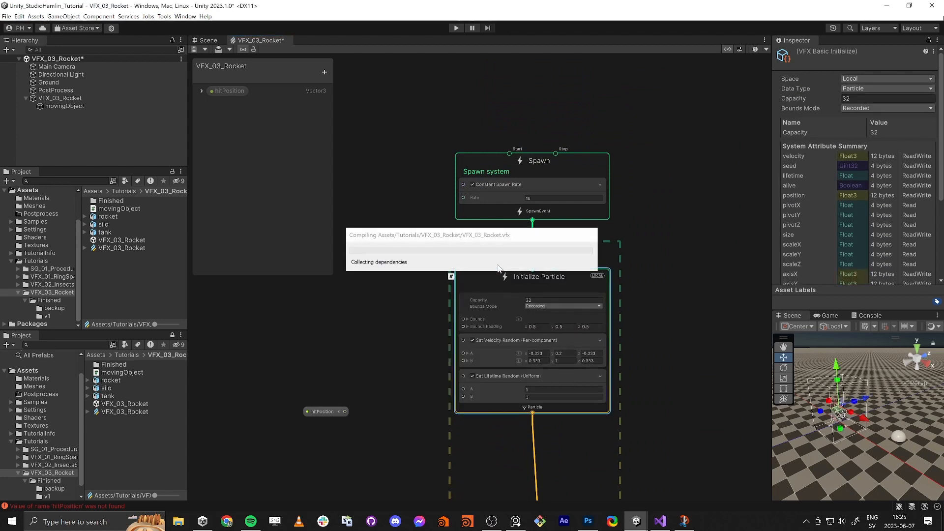
# Connect the hitPosition node to the Set Position block's Position input and save the VFX_03_Rocket graph.
pyautogui.scroll(1, 390, 359)
pyautogui.moveTo(391, 359); pyautogui.dragTo(385, 310, button='middle')
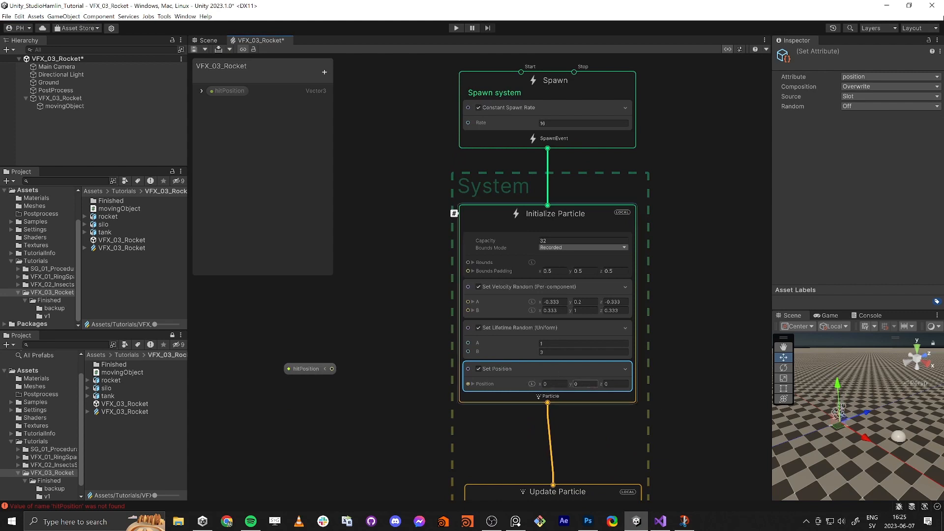
pyautogui.moveTo(332, 370); pyautogui.dragTo(468, 384)
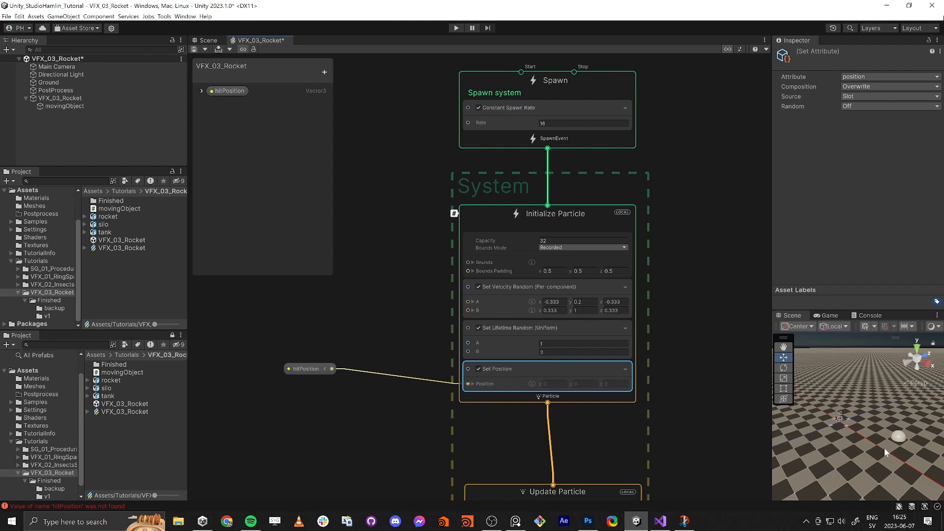
pyautogui.click(195, 49)
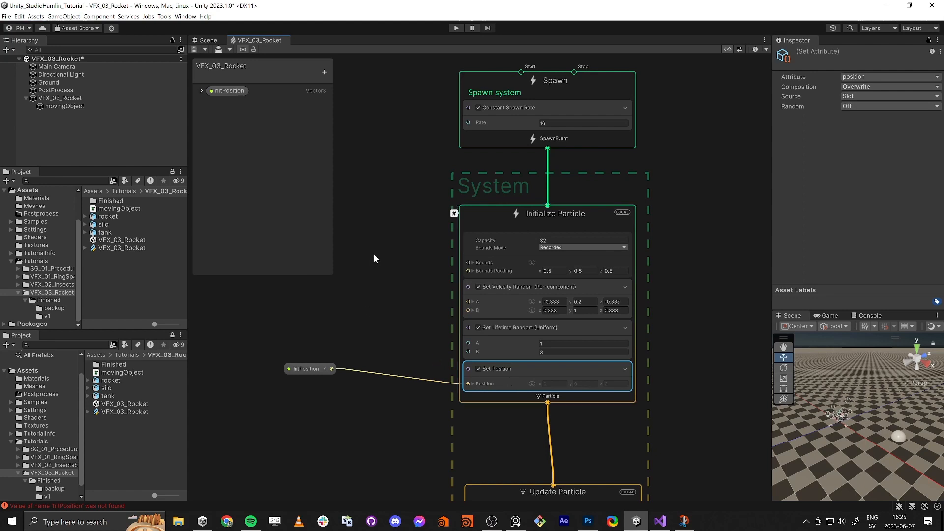
# Select the VFX_03_Rocket object and check the fields of its Moving Object script component.
pyautogui.click(60, 98)
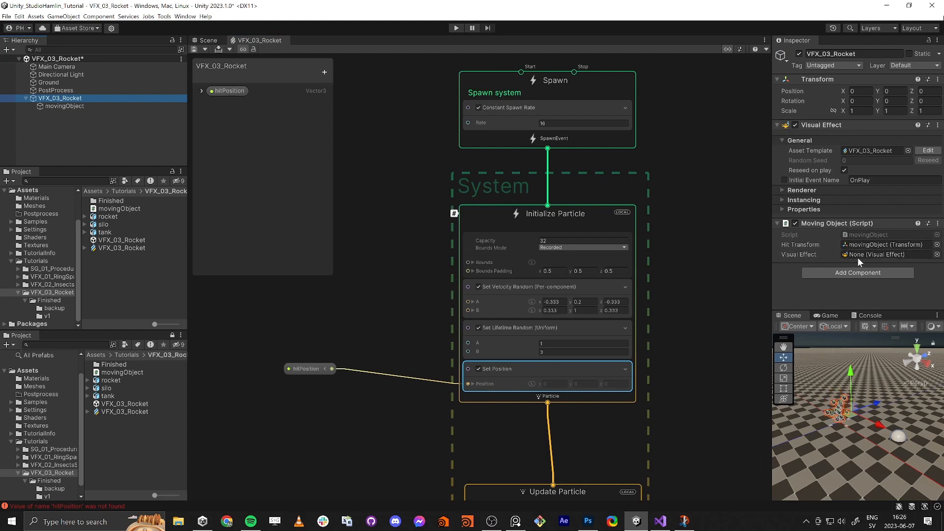
pyautogui.click(795, 223)
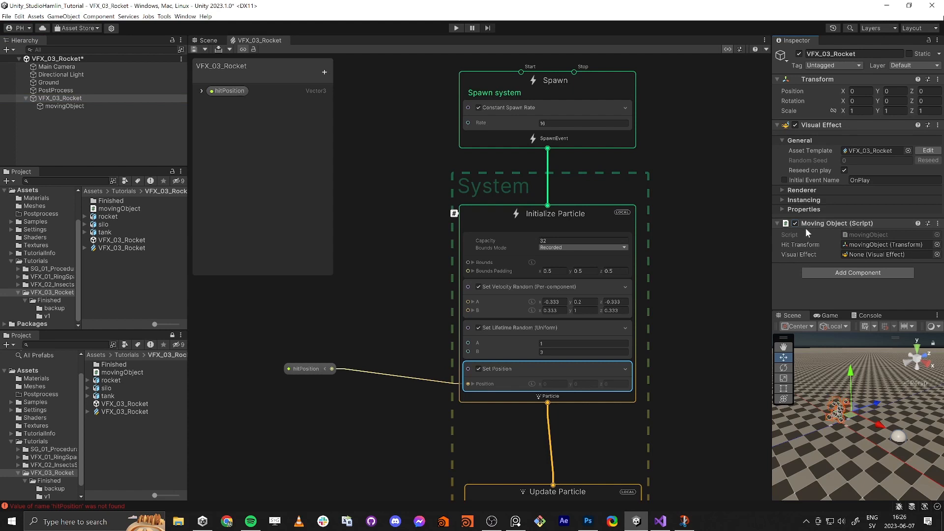
# Switch to Visual Studio, rename the Start method of movingObject to Awake, and save the script.
pyautogui.hotkey('alt', 'Tab')
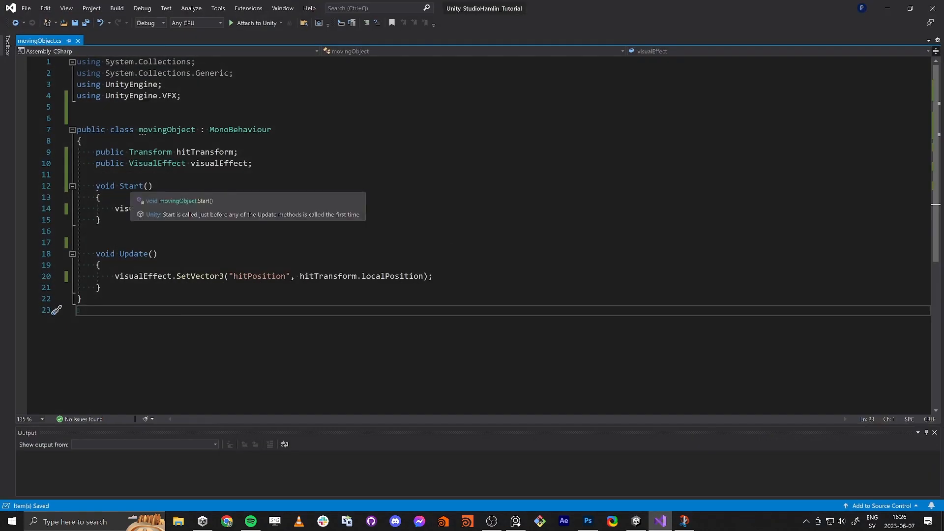
pyautogui.doubleClick(131, 185)
pyautogui.write('Awa')
pyautogui.press('Return')
pyautogui.hotkey('ctrl', 'z')
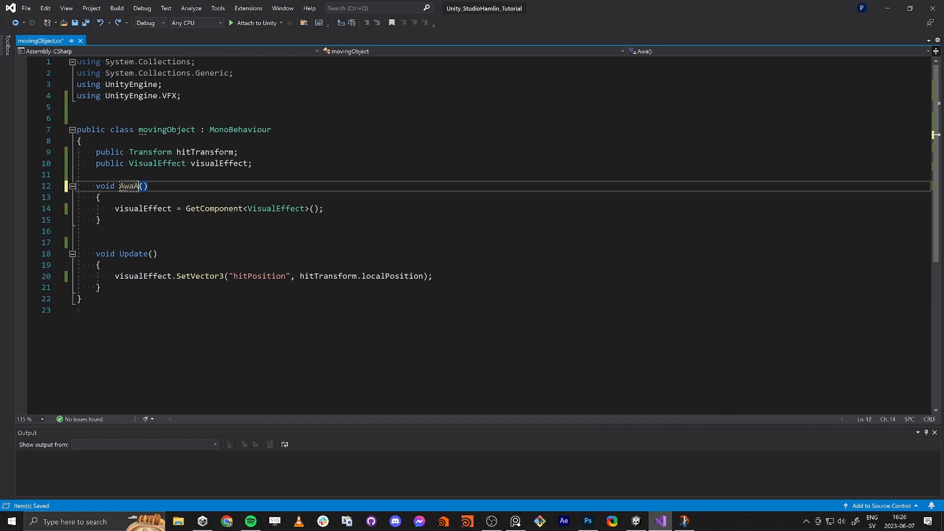
pyautogui.write('a')
pyautogui.press('BackSpace')
pyautogui.write('ke')
pyautogui.hotkey('ctrl', 's')
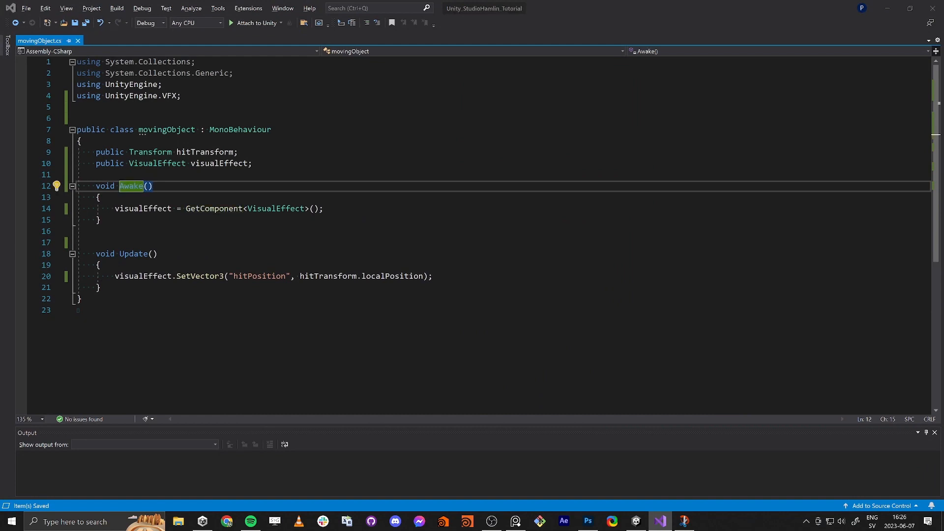
# Back in Unity, remove the Moving Object script component from VFX_03_Rocket and attach the movingObject script again.
pyautogui.hotkey('alt', 'Tab')
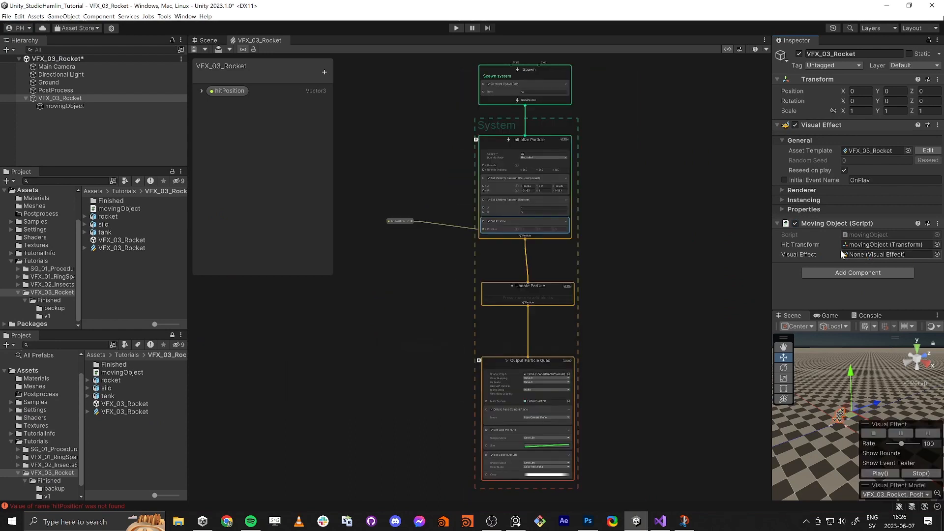
pyautogui.rightClick(815, 225)
pyautogui.click(829, 231)
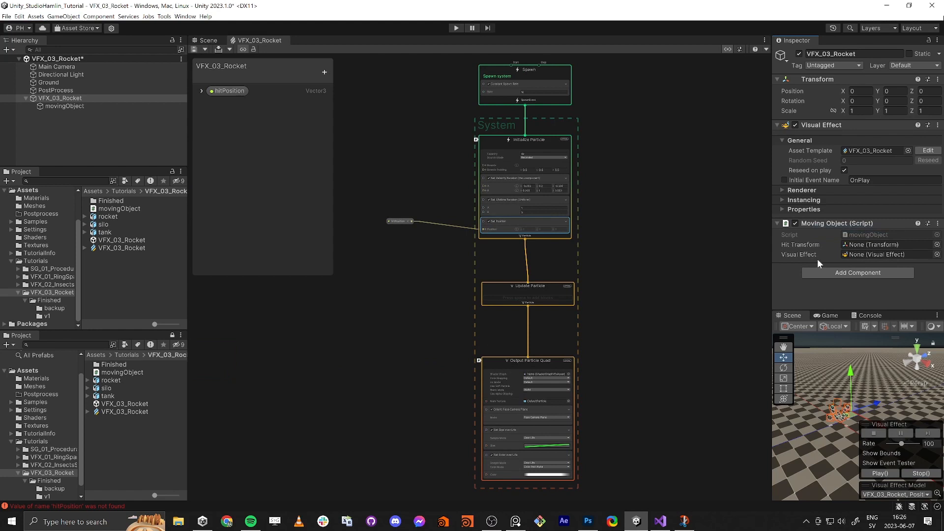
pyautogui.rightClick(820, 223)
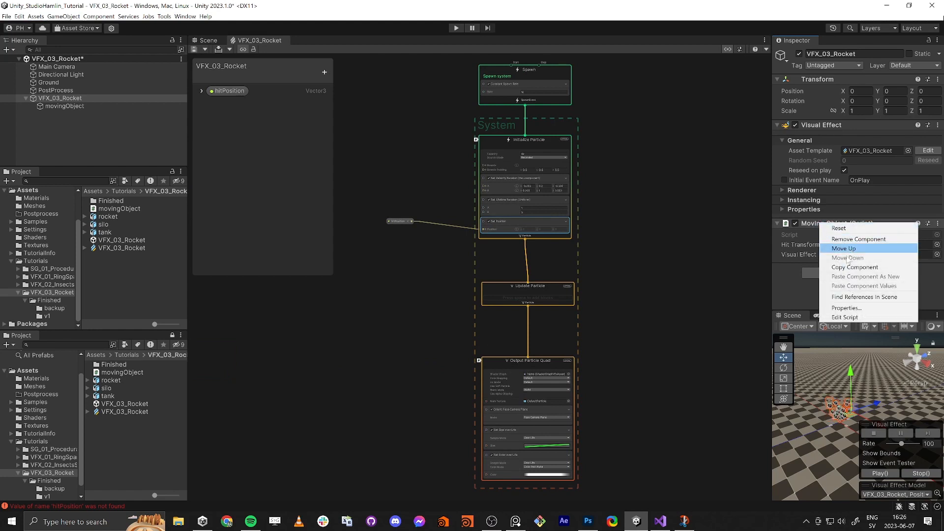
pyautogui.click(858, 239)
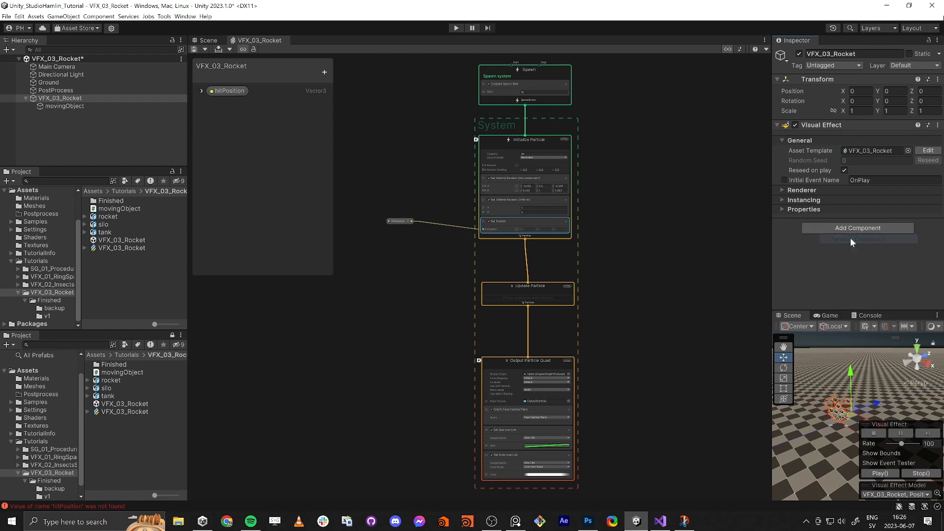
pyautogui.moveTo(115, 372); pyautogui.dragTo(826, 259)
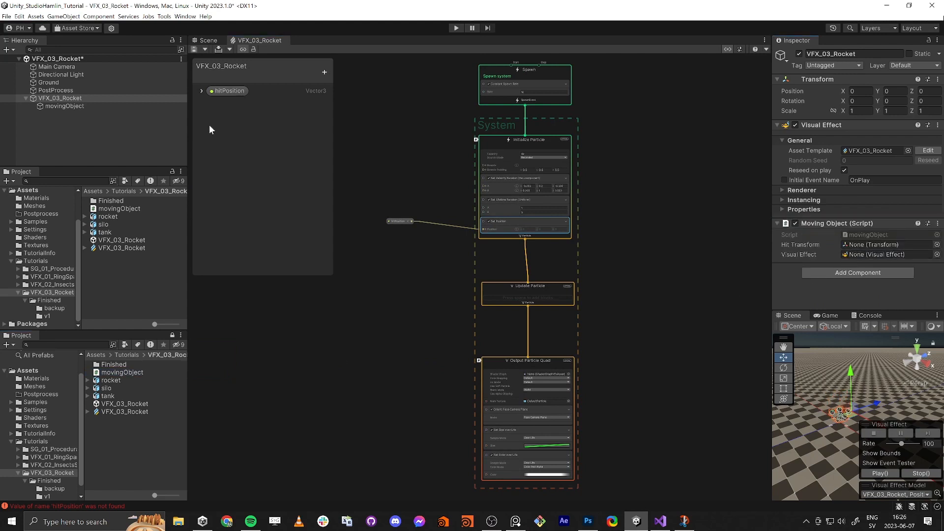
# In the Moving Object component, assign VFX_03_Rocket as the Visual Effect and the movingObject child as the Hit Transform.
pyautogui.moveTo(55, 98); pyautogui.dragTo(866, 256)
pyautogui.moveTo(60, 106); pyautogui.dragTo(873, 250)
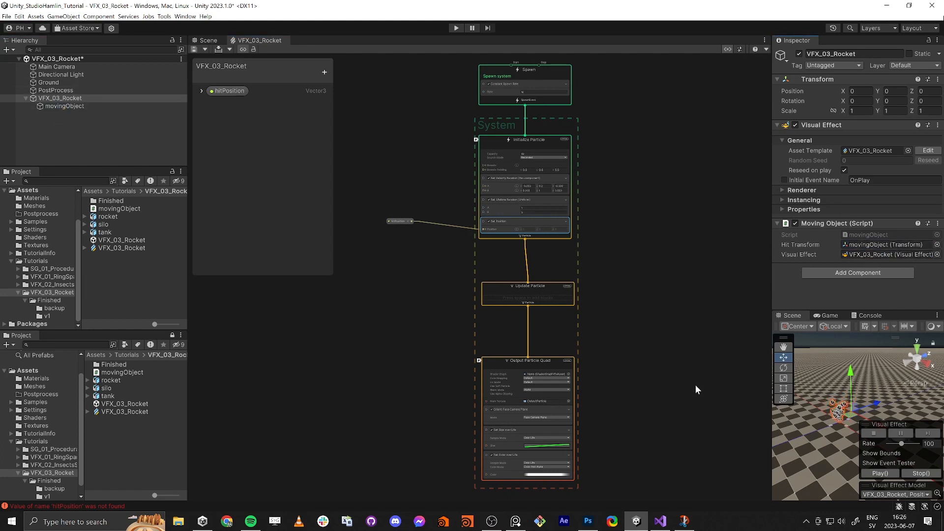
pyautogui.moveTo(816, 423); pyautogui.dragTo(807, 391, button='right')
pyautogui.click(417, 291)
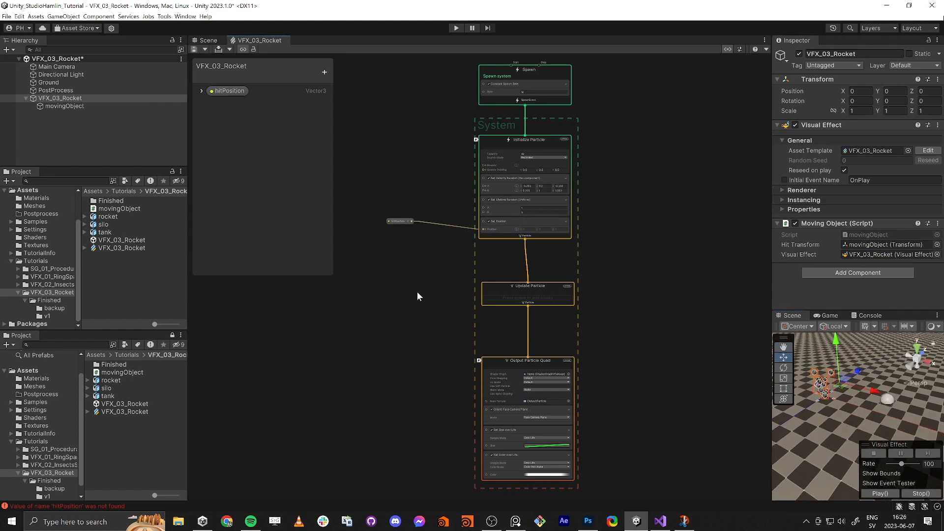
pyautogui.click(120, 403)
pyautogui.click(58, 98)
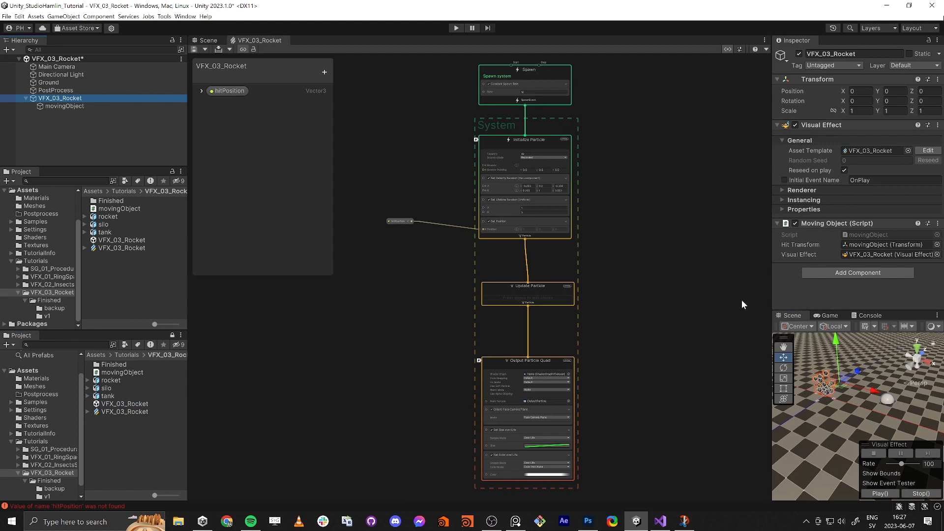
# In Visual Studio, add the [ExecuteInEditMode] attribute above the movingObject class and save the script.
pyautogui.hotkey('alt', 'Tab')
pyautogui.click(468, 187)
pyautogui.hotkey('alt', 'Tab')
pyautogui.click(79, 119)
pyautogui.write('[')
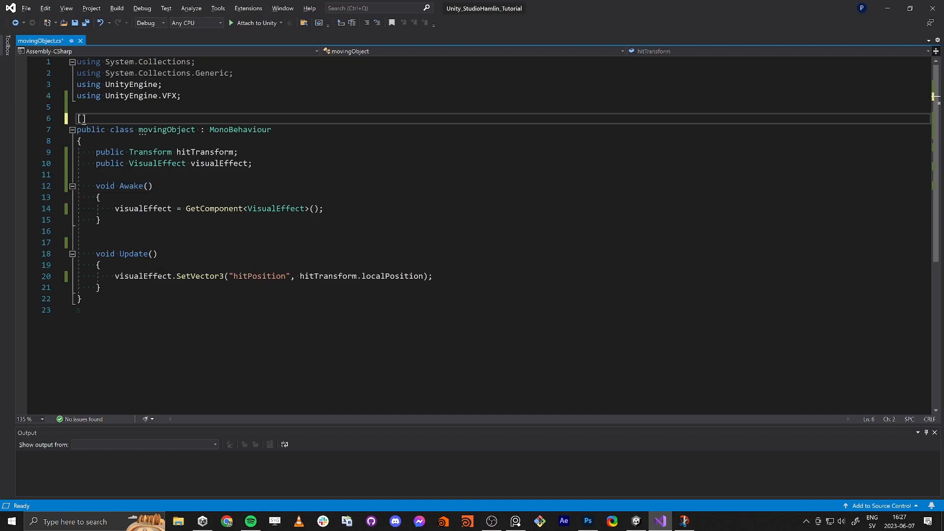
pyautogui.write('Edit')
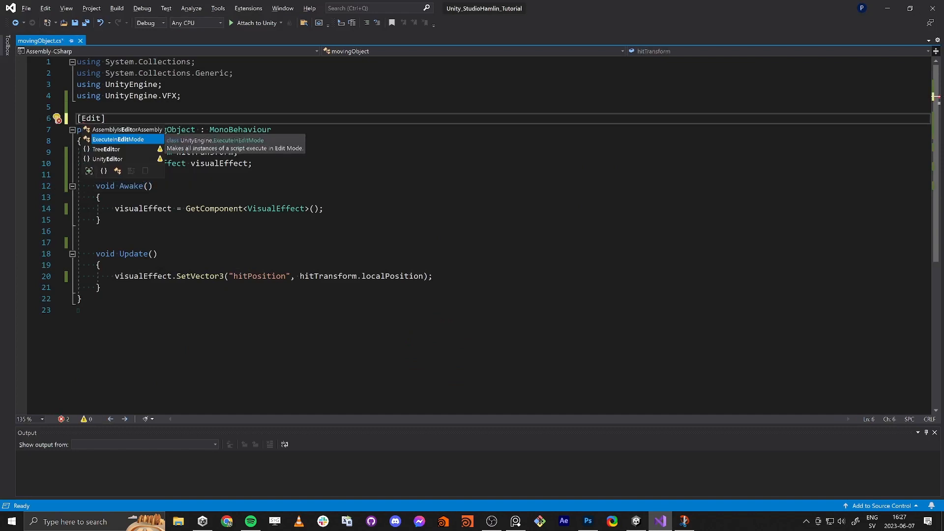
pyautogui.press('Tab')
pyautogui.hotkey('ctrl', 's')
# Switch back to the Unity editor with the VFX_03_Rocket scene.
pyautogui.hotkey('alt', 'Tab')
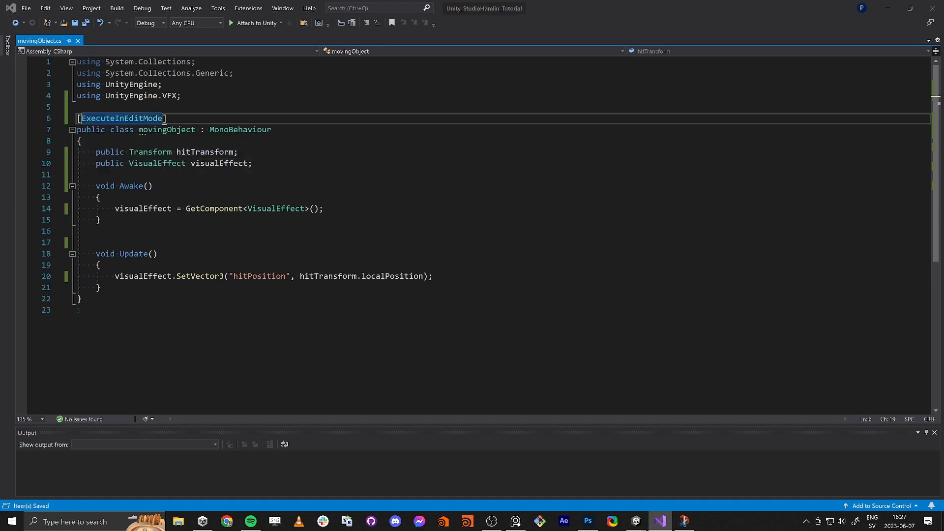
pyautogui.hotkey('alt', 'Tab')
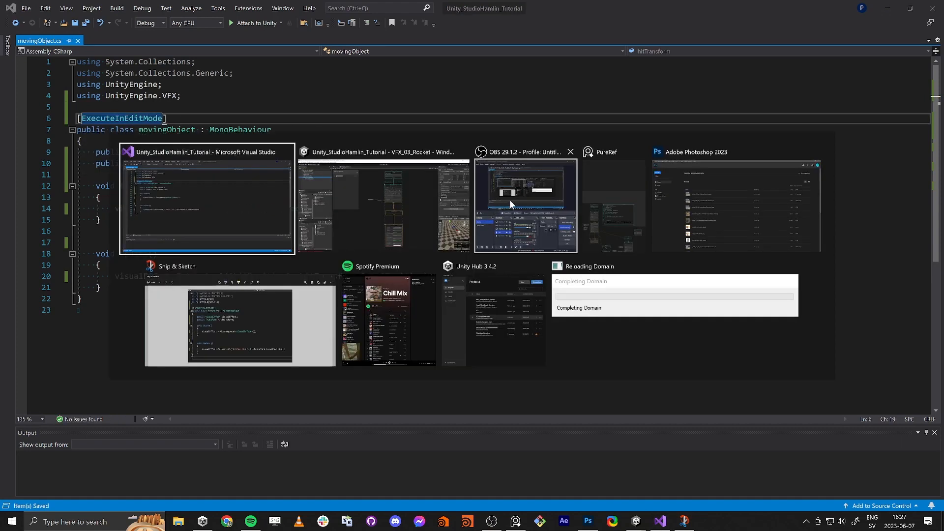
pyautogui.click(382, 202)
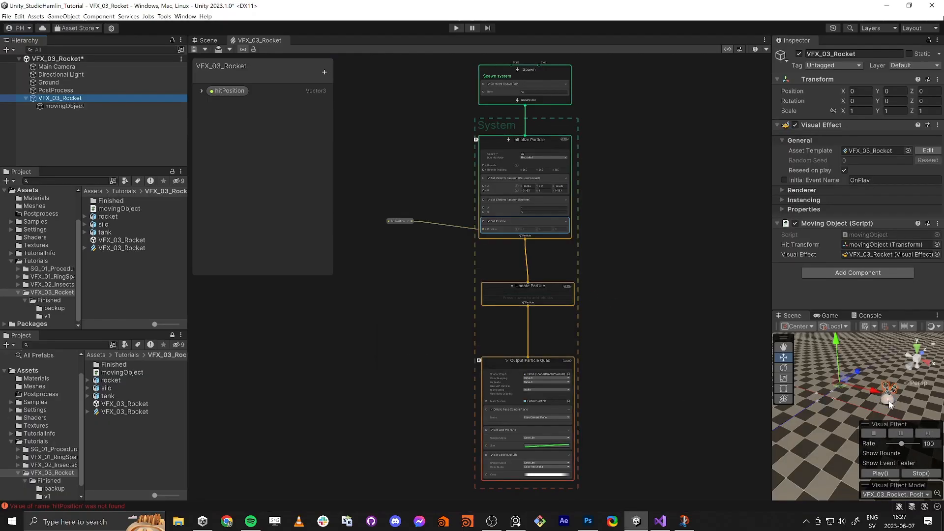
# Move the movingObject sphere across the ground in the scene, and shift the hitPosition node slightly lower in the VFX graph.
pyautogui.click(66, 106)
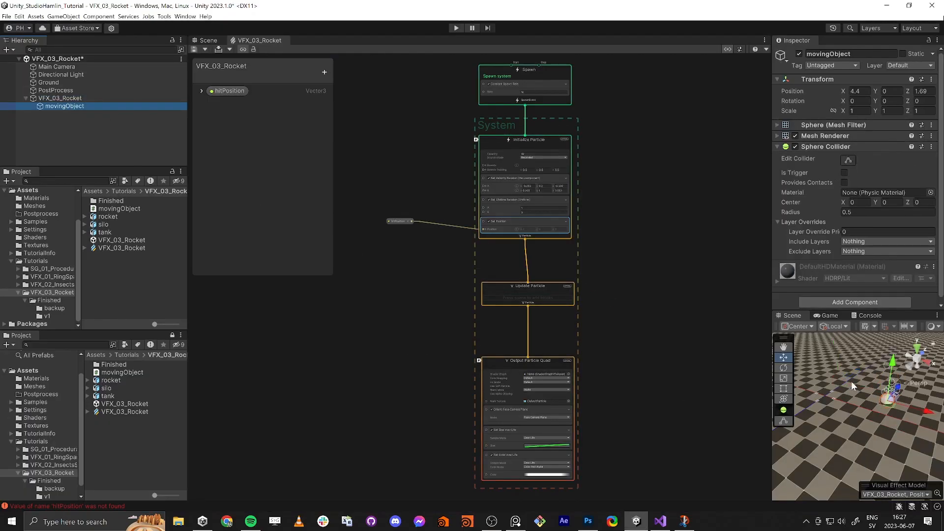
pyautogui.moveTo(892, 407)
pyautogui.mouseDown()
pyautogui.moveTo(852, 451)
pyautogui.moveTo(886, 413)
pyautogui.moveTo(898, 416)
pyautogui.mouseUp()
pyautogui.moveTo(402, 216)
pyautogui.mouseDown()
pyautogui.moveTo(384, 226)
pyautogui.moveTo(398, 229)
pyautogui.mouseUp()
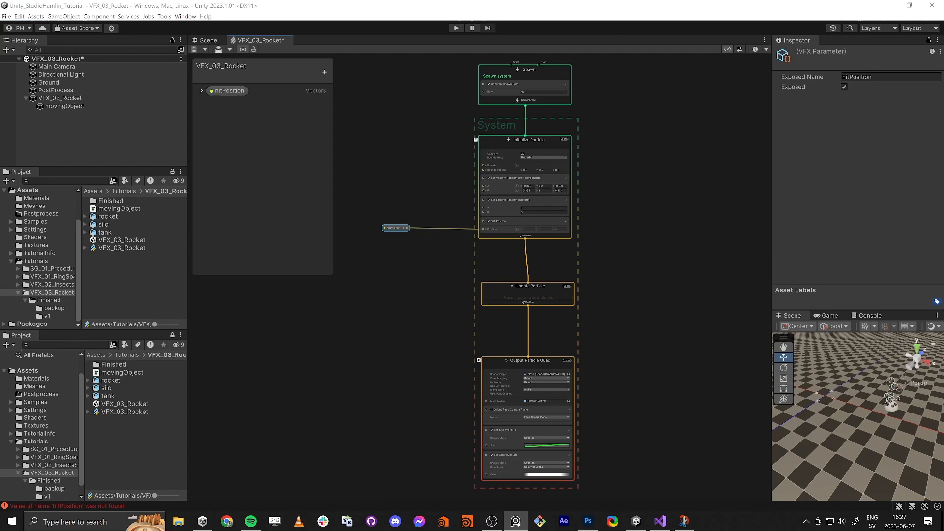
# Set the Constant Spawn Rate in the Spawn context to 1.
pyautogui.moveTo(445, 311); pyautogui.dragTo(437, 412, button='middle')
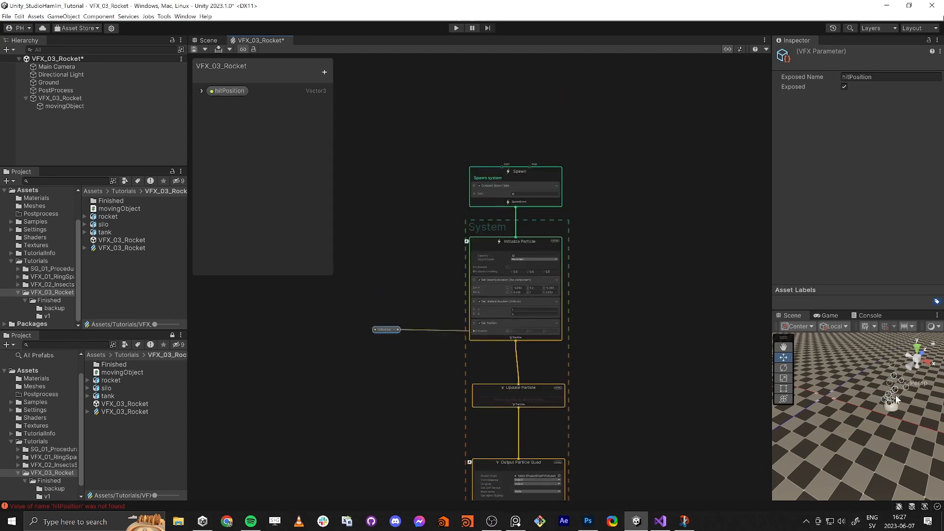
pyautogui.scroll(3, 531, 196)
pyautogui.click(507, 194)
pyautogui.write('1')
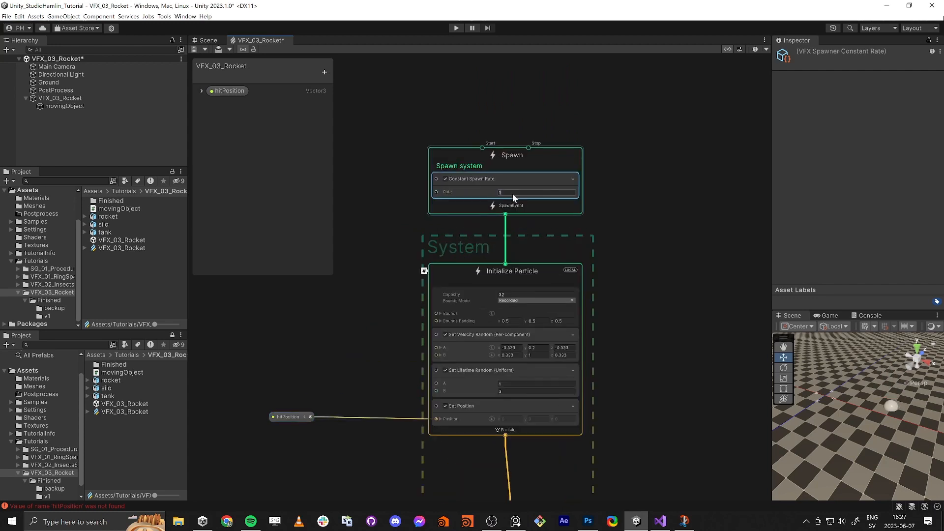
pyautogui.press('Tab')
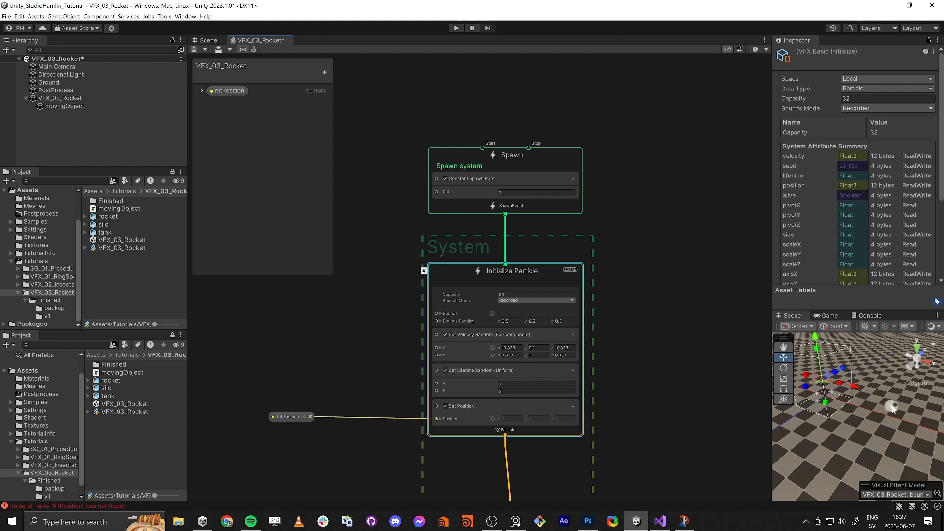
# Delete the Set Velocity Random and Set Lifetime Random blocks from Initialize Particle, and remove the hitPosition connection to Set Position.
pyautogui.rightClick(462, 335)
pyautogui.click(491, 411)
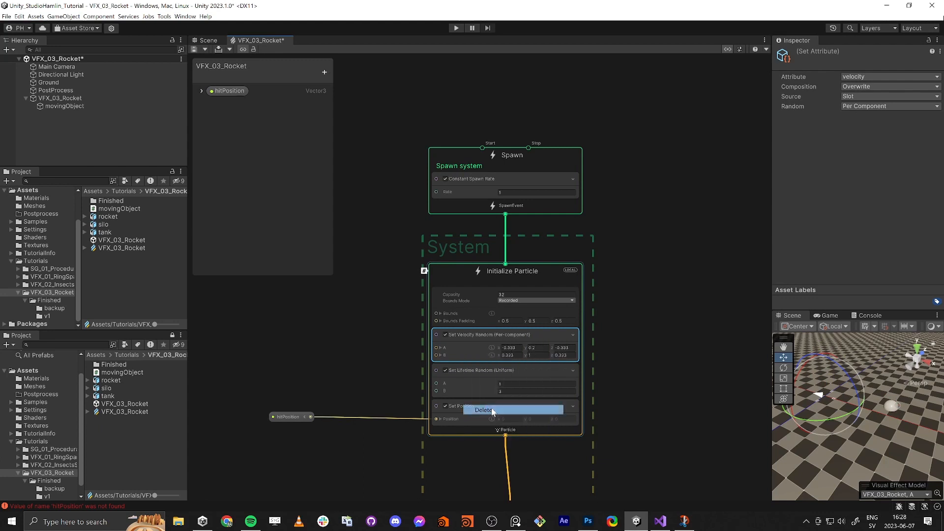
pyautogui.rightClick(462, 332)
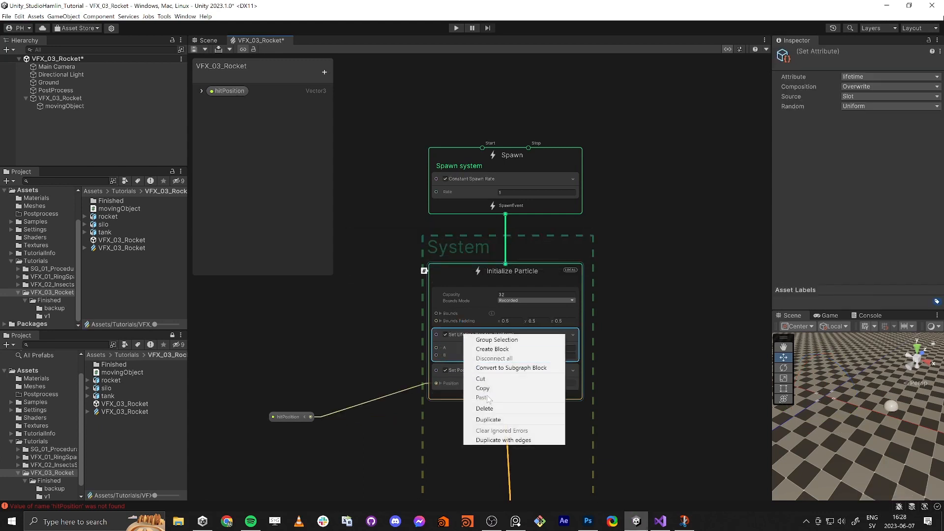
pyautogui.click(491, 410)
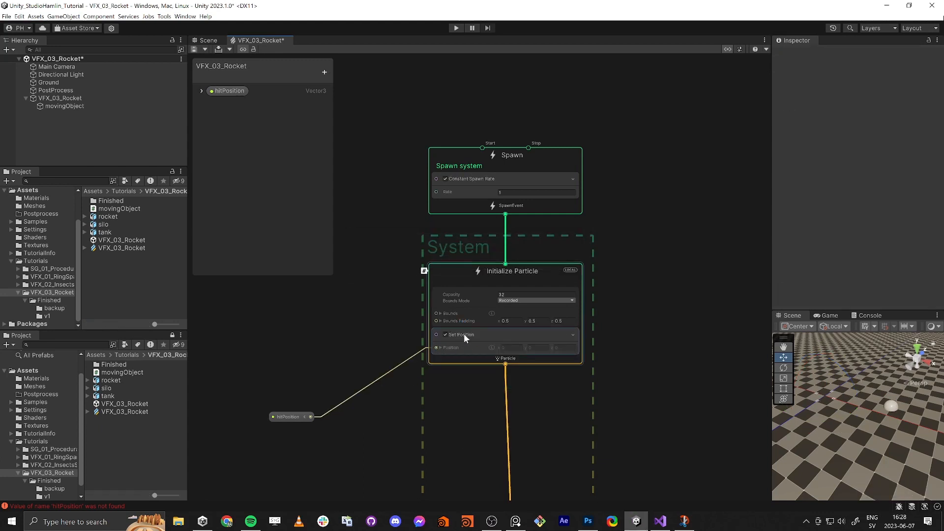
pyautogui.moveTo(379, 370); pyautogui.dragTo(385, 415)
pyautogui.press('Delete')
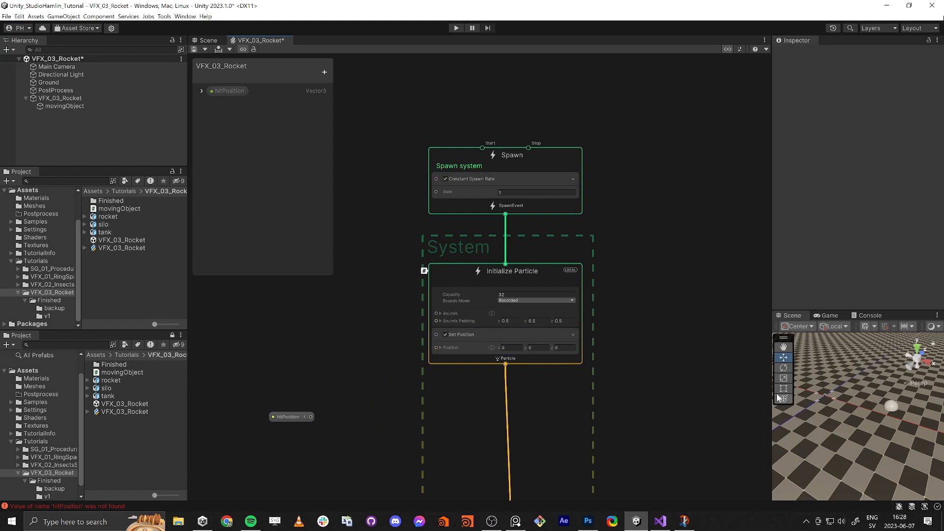
# Add a Set Lifetime block to Initialize Particle and set its lifetime to 10.
pyautogui.rightClick(462, 268)
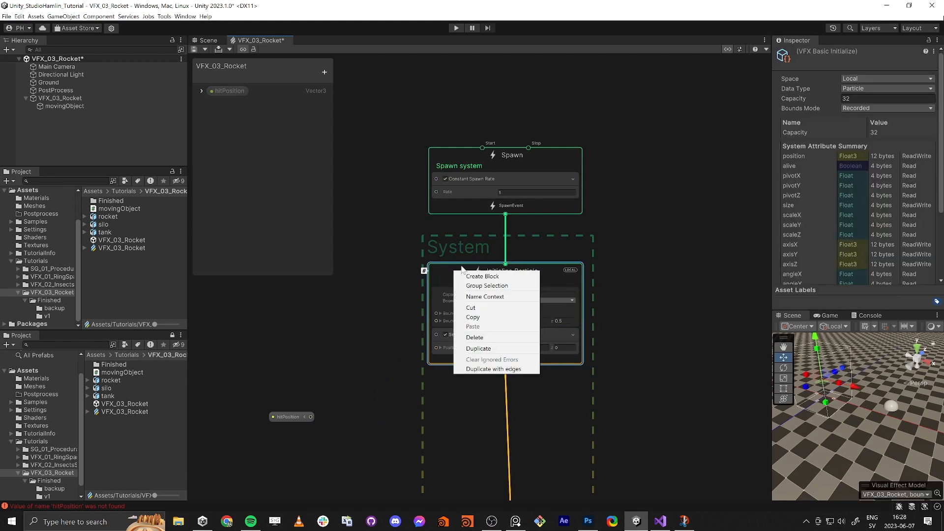
pyautogui.click(462, 274)
pyautogui.write('life')
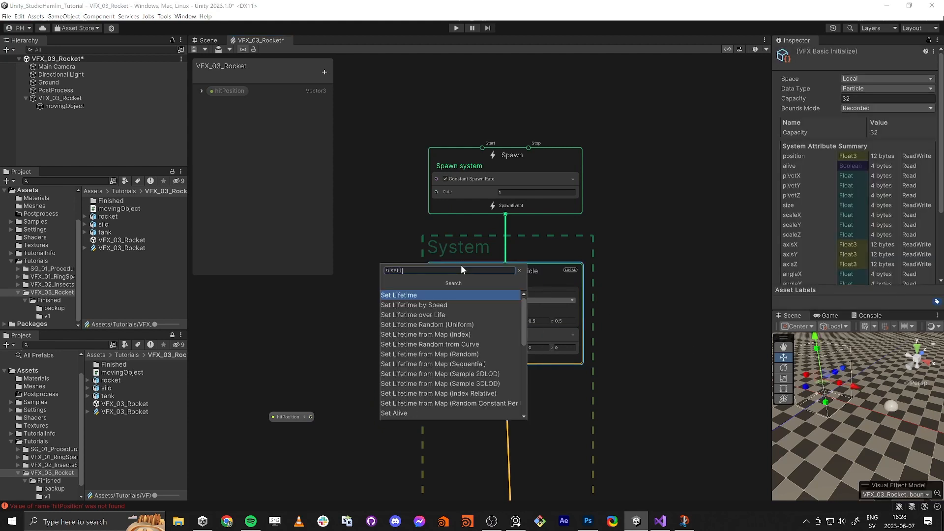
pyautogui.press('Return')
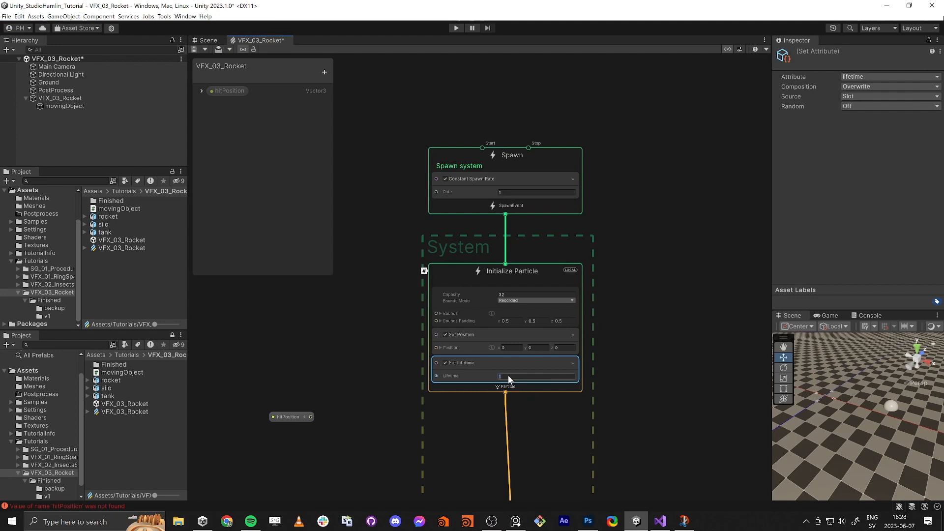
pyautogui.moveTo(369, 369); pyautogui.dragTo(365, 296, button='middle')
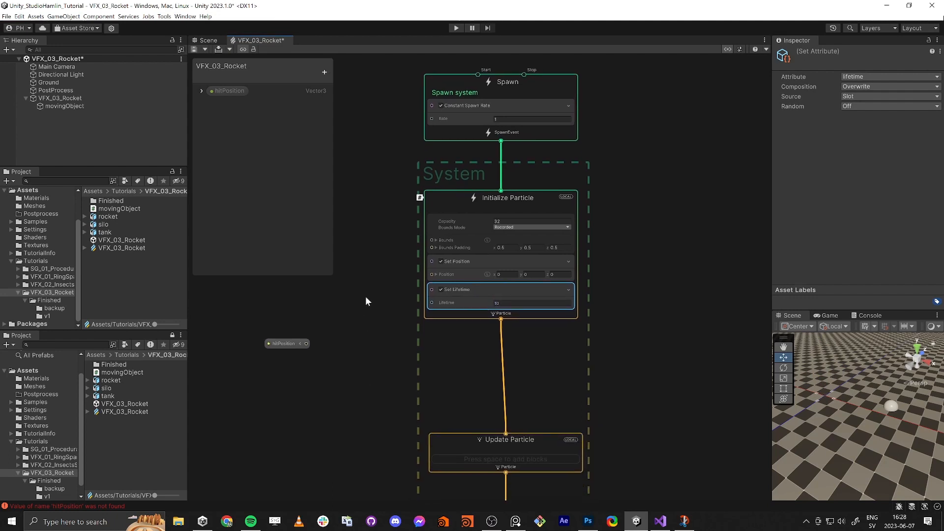
# Add a Set Velocity block to Initialize Particle with a velocity of 0, 1, 0.
pyautogui.click(439, 197)
pyautogui.press('space')
pyautogui.write('set vel')
pyautogui.press('Return')
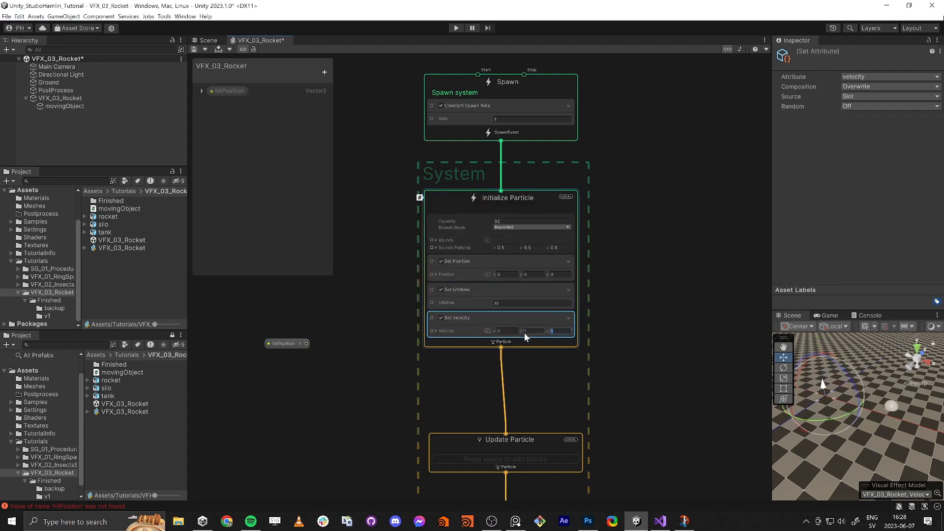
pyautogui.moveTo(827, 380); pyautogui.dragTo(840, 432, button='right')
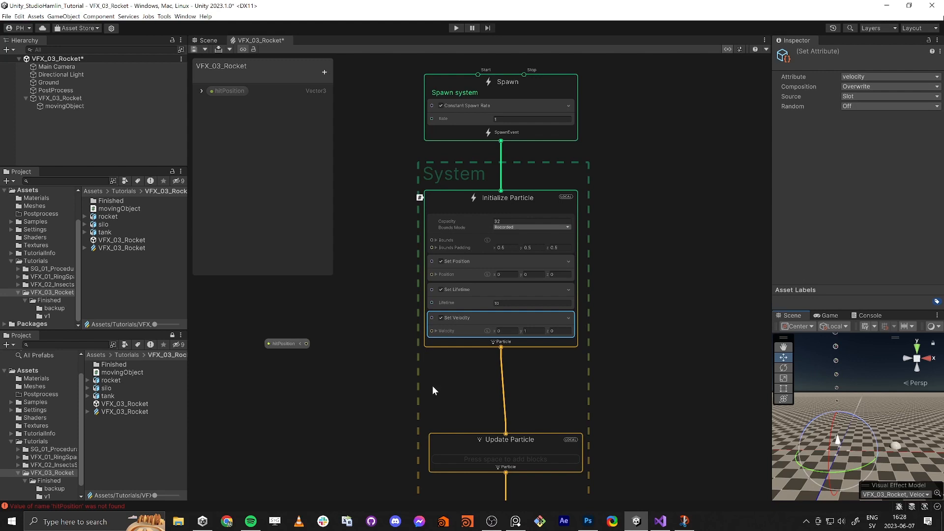
# Align the Update Particle context beneath Initialize Particle and delete the Output Particle Quad context.
pyautogui.moveTo(323, 383); pyautogui.dragTo(379, 258, button='middle')
pyautogui.scroll(-2, 403, 359)
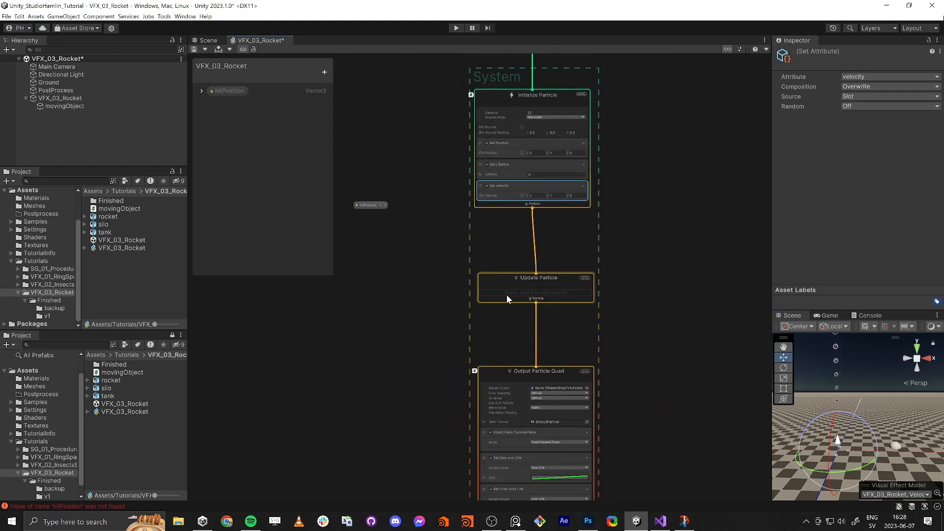
pyautogui.moveTo(512, 273)
pyautogui.mouseDown()
pyautogui.moveTo(503, 275)
pyautogui.moveTo(507, 291)
pyautogui.mouseUp()
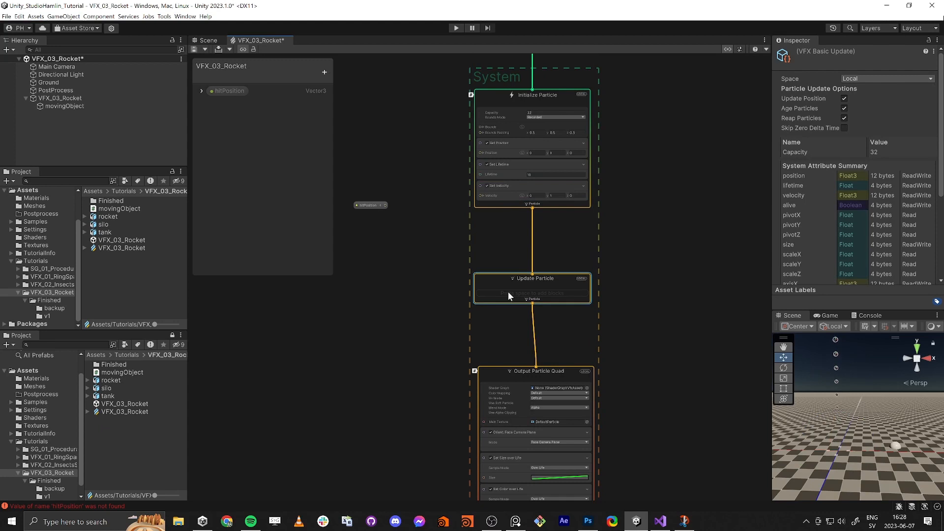
pyautogui.click(497, 371)
pyautogui.scroll(3, 494, 366)
pyautogui.scroll(-3, 486, 232)
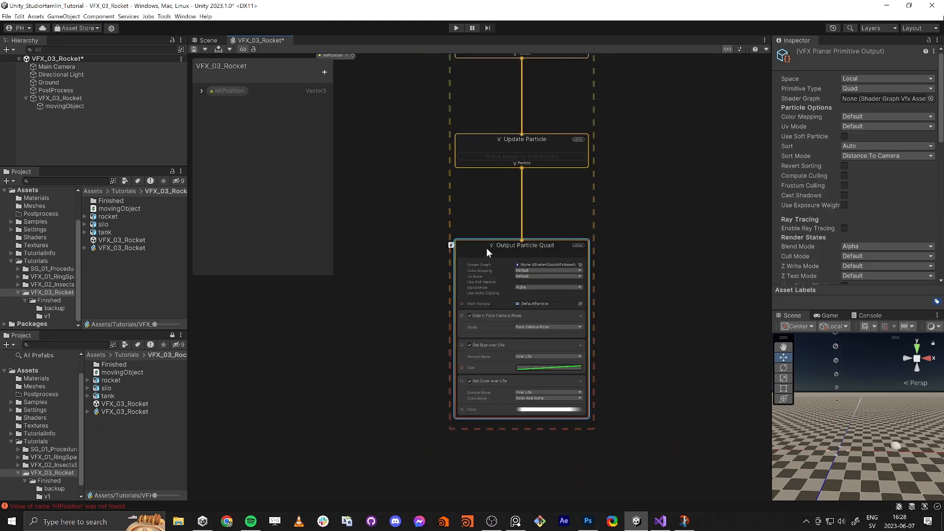
pyautogui.press('Delete')
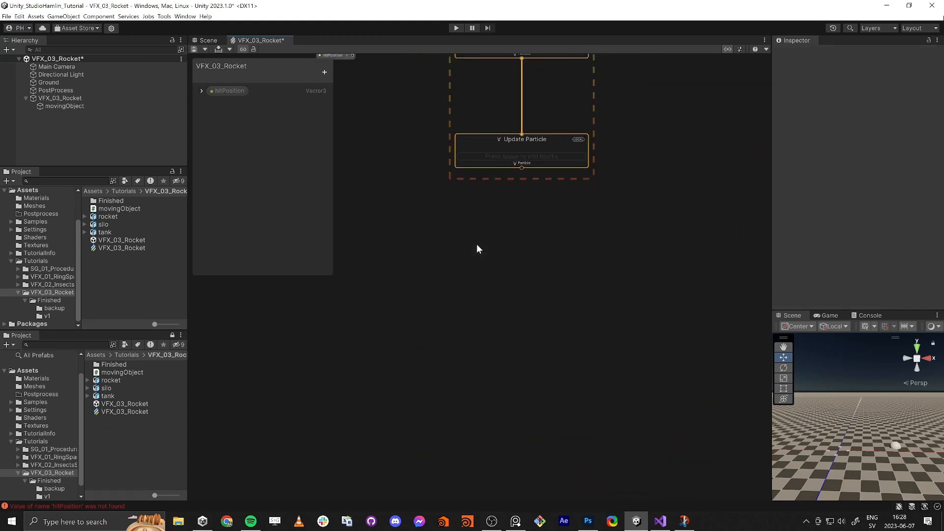
# Create an Output Particle HDRP Lit Mesh context linked from Update Particle and position it below.
pyautogui.moveTo(522, 168); pyautogui.dragTo(527, 325)
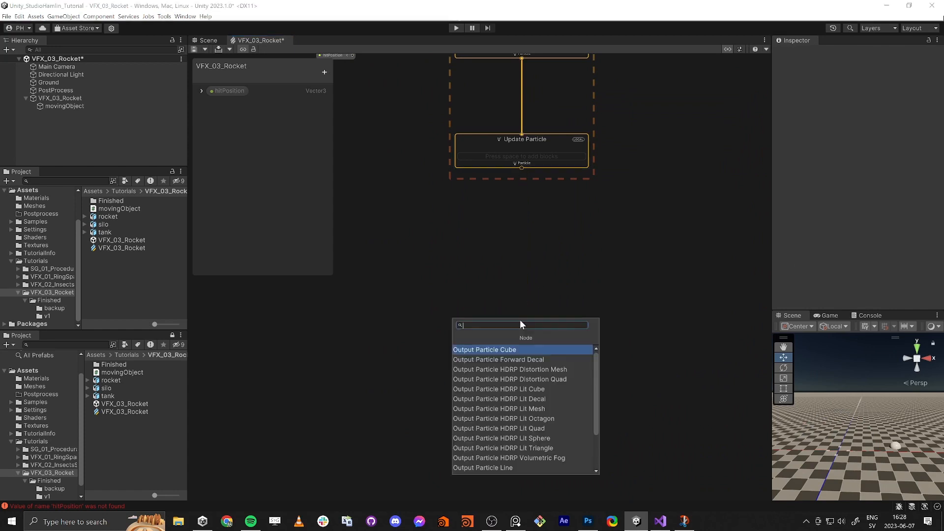
pyautogui.write('hdr')
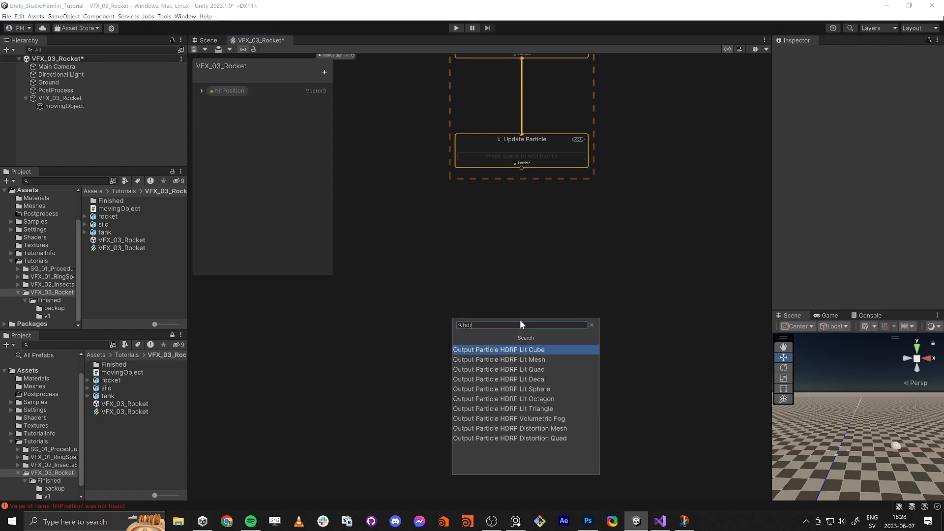
pyautogui.write(' me')
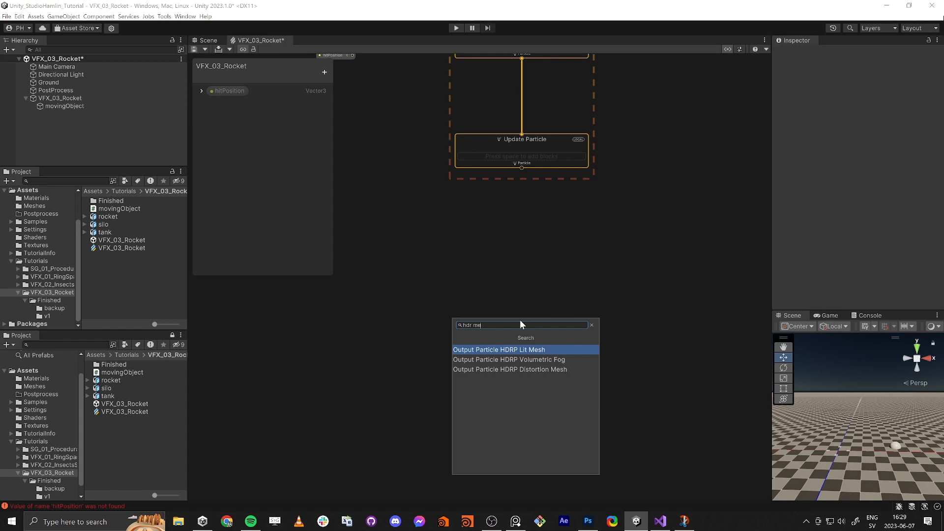
pyautogui.press('Return')
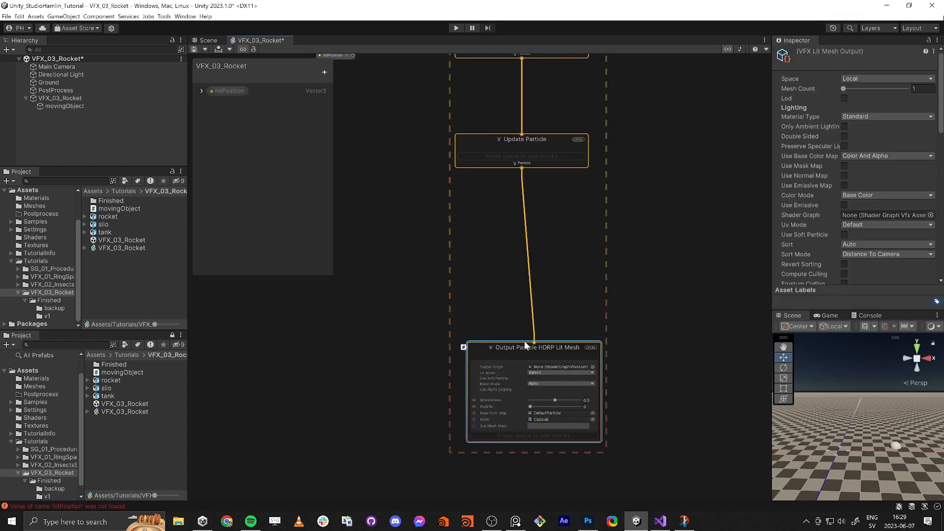
pyautogui.moveTo(511, 350); pyautogui.dragTo(515, 350)
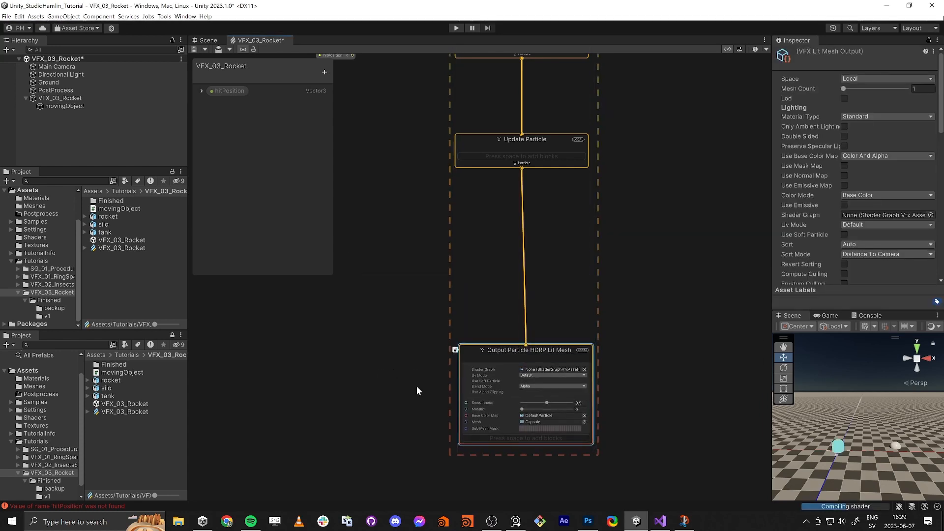
# In the HDRP Lit Mesh output, assign rocket_mesh as the Mesh and the Default-Checker texture as the Base Color Map.
pyautogui.click(87, 380)
pyautogui.moveTo(115, 388); pyautogui.dragTo(532, 421)
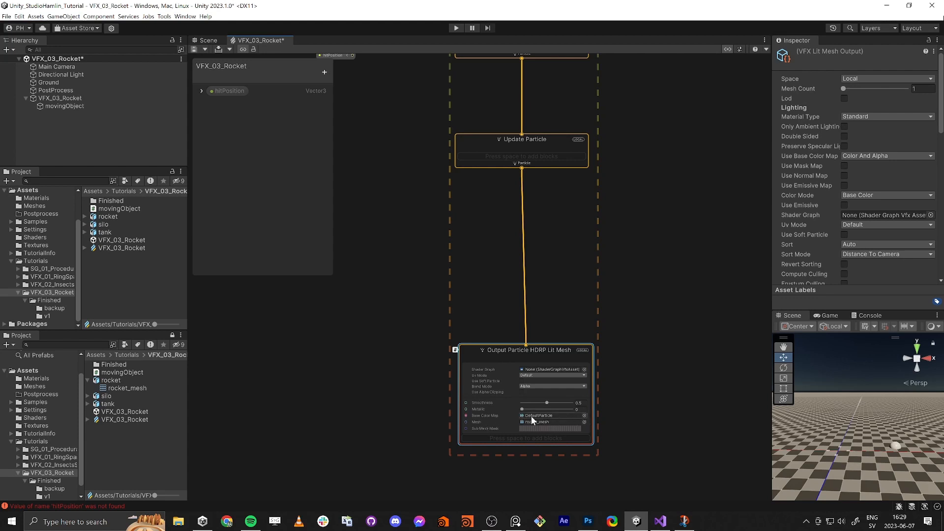
pyautogui.click(584, 415)
pyautogui.write('defa')
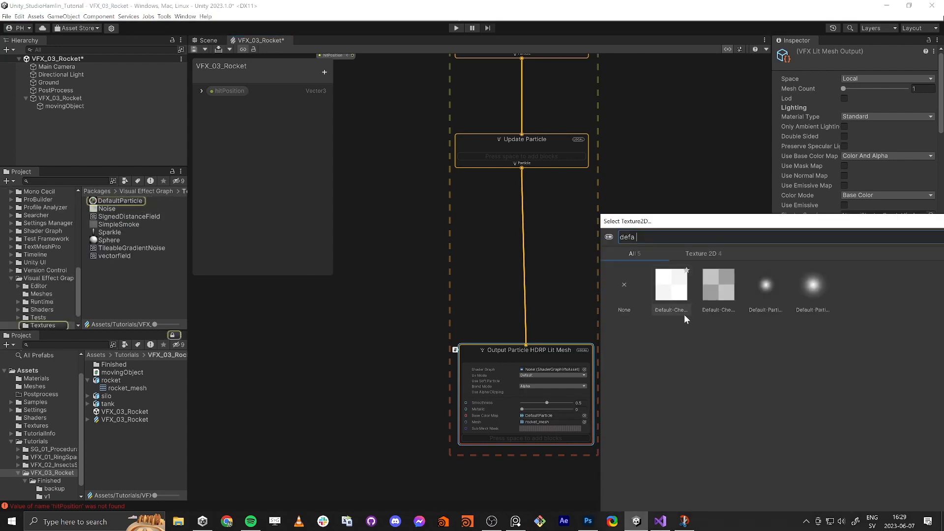
pyautogui.doubleClick(671, 290)
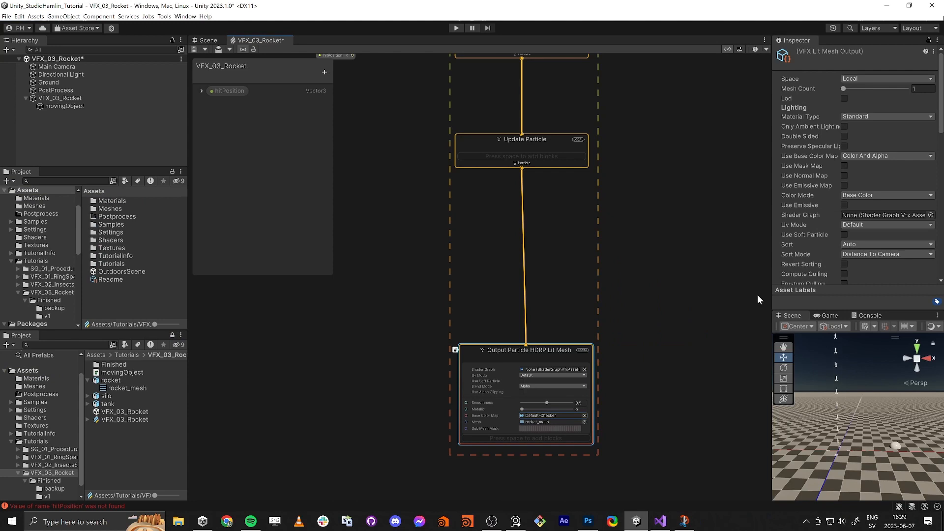
# Add a Set Size block to Initialize Particle and set its size to 0.5.
pyautogui.moveTo(671, 129); pyautogui.dragTo(688, 373, button='middle')
pyautogui.click(489, 172)
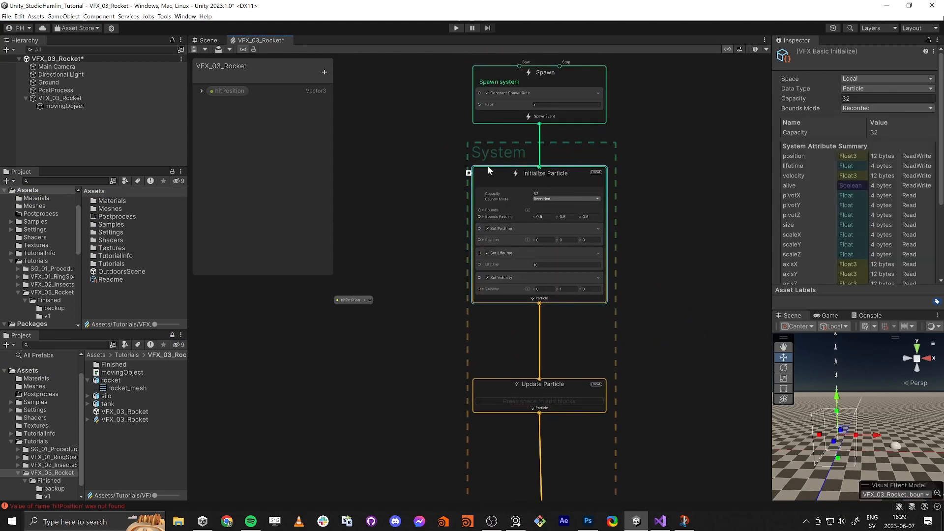
pyautogui.press('space')
pyautogui.write('set siz')
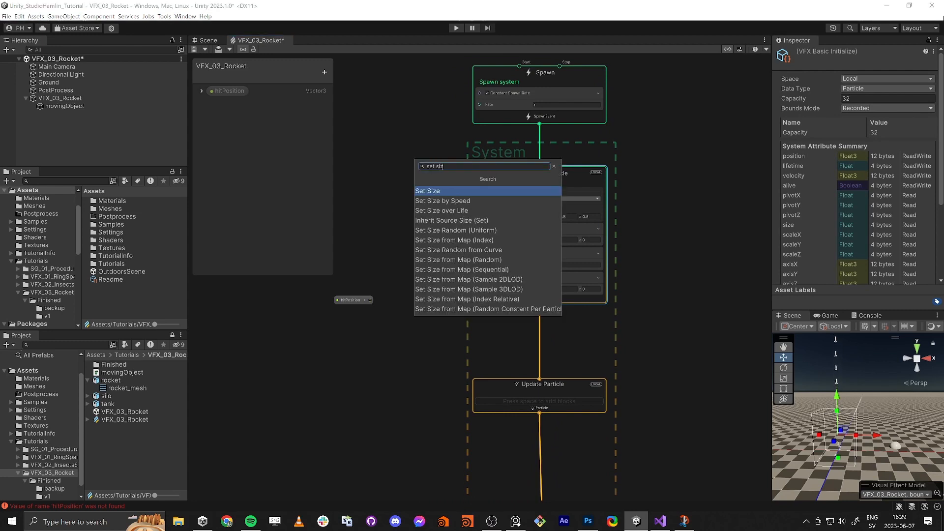
pyautogui.press('Return')
pyautogui.click(544, 314)
pyautogui.write('1')
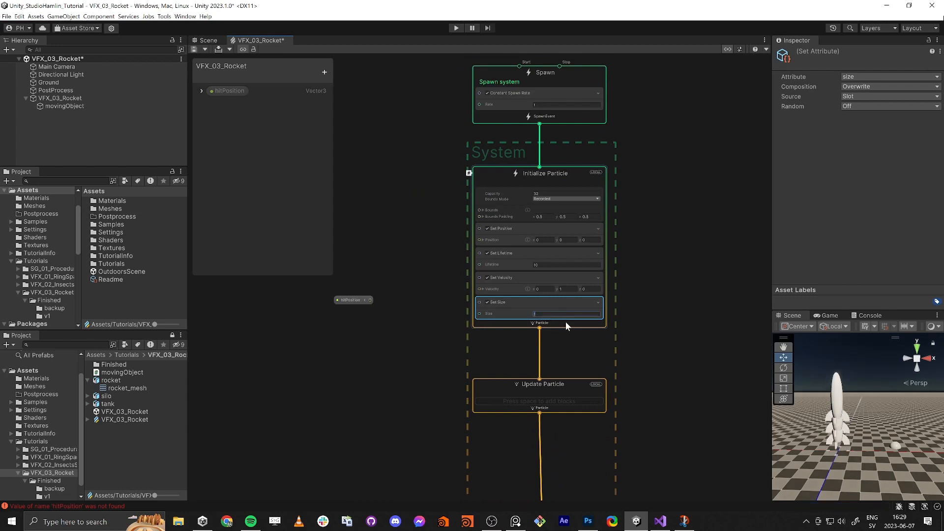
pyautogui.press('BackSpace')
pyautogui.write('0.5')
pyautogui.press('Return')
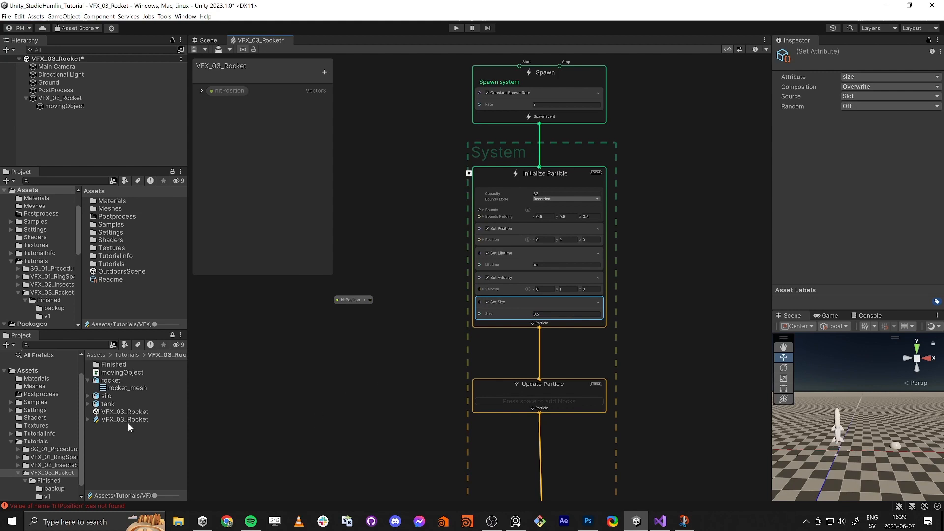
# Create a new Shader Graph asset in the VFX_03_Rocket folder and name it VFX_03_Rocket_SH.
pyautogui.click(105, 428)
pyautogui.click(88, 381)
pyautogui.click(113, 431)
pyautogui.rightClick(113, 430)
pyautogui.moveTo(177, 215)
pyautogui.moveTo(336, 129)
pyautogui.moveTo(404, 129)
pyautogui.click(493, 128)
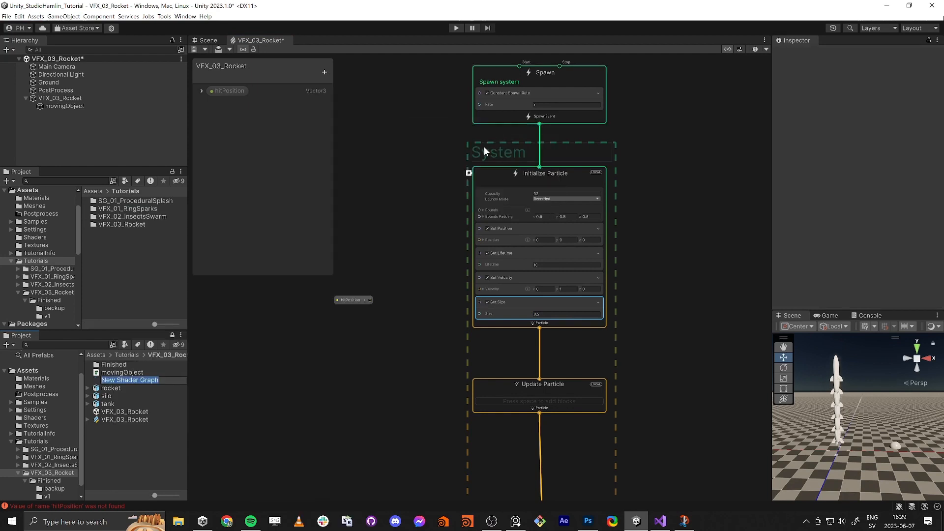
pyautogui.write('VFX_')
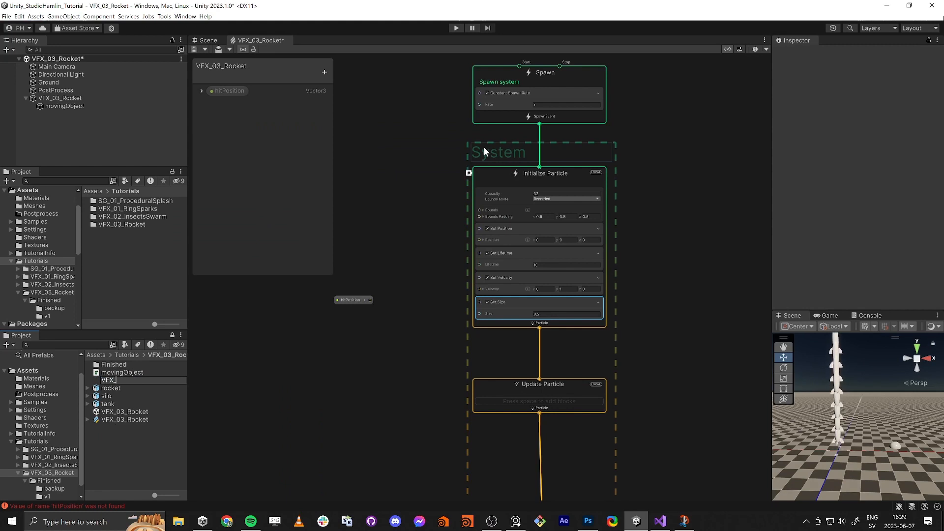
pyautogui.write('03_Rocket_SH')
pyautogui.press('Return')
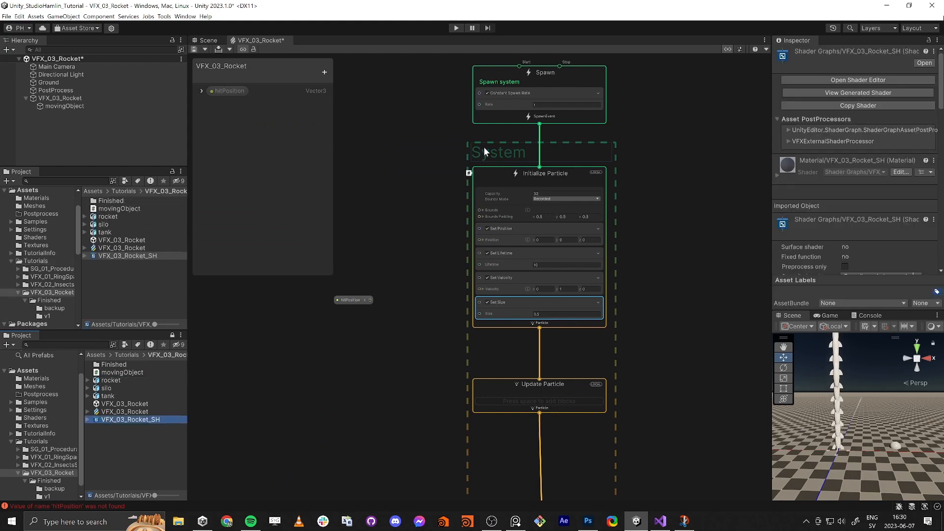
# Rename the new shader graph asset to VFX_03_Rocket_SG.
pyautogui.press('BackSpace')
pyautogui.write('G')
pyautogui.press('Return')
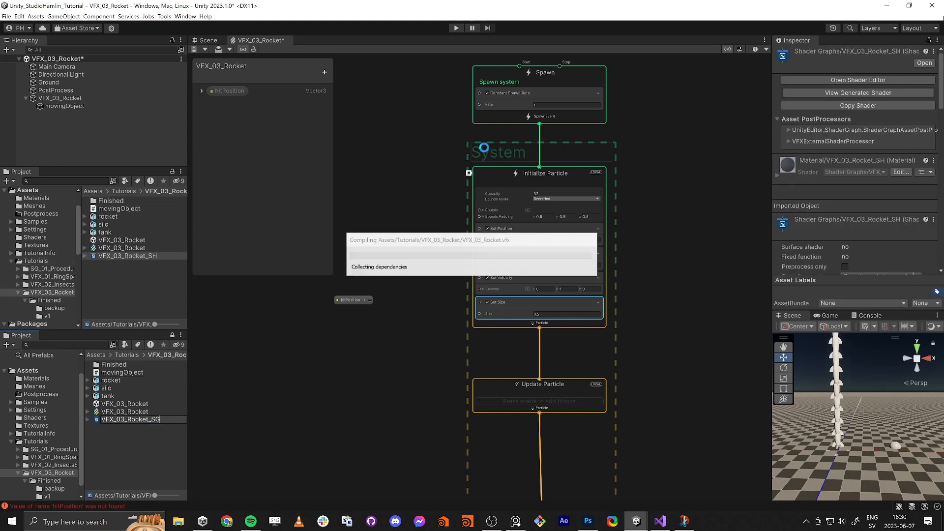
# Open the VFX_03_Rocket_SG shader graph for editing and examine the material sub-asset nested under it.
pyautogui.doubleClick(116, 420)
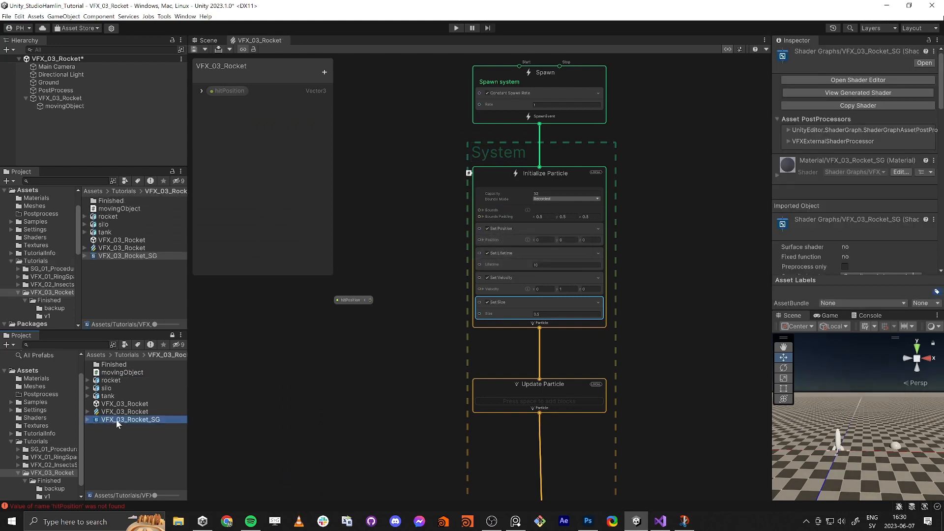
pyautogui.click(88, 420)
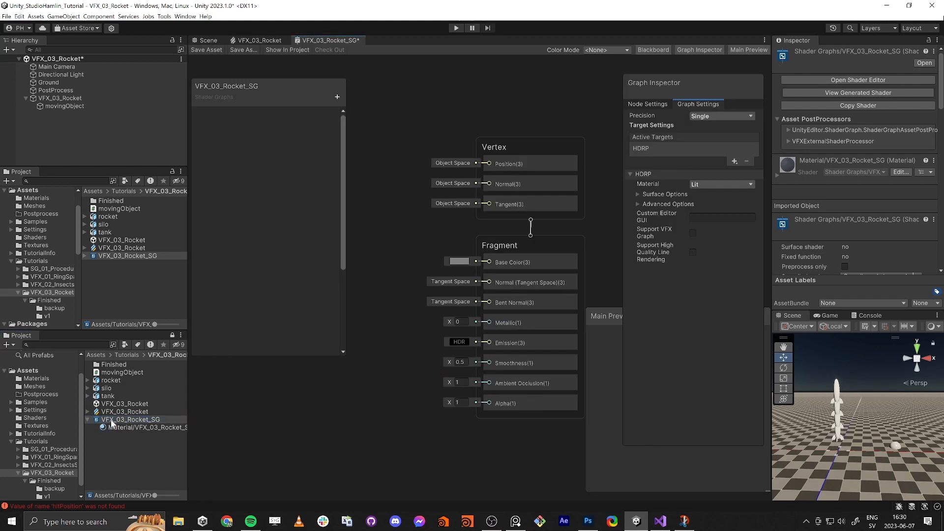
pyautogui.scroll(-3, 423, 397)
pyautogui.scroll(2, 387, 398)
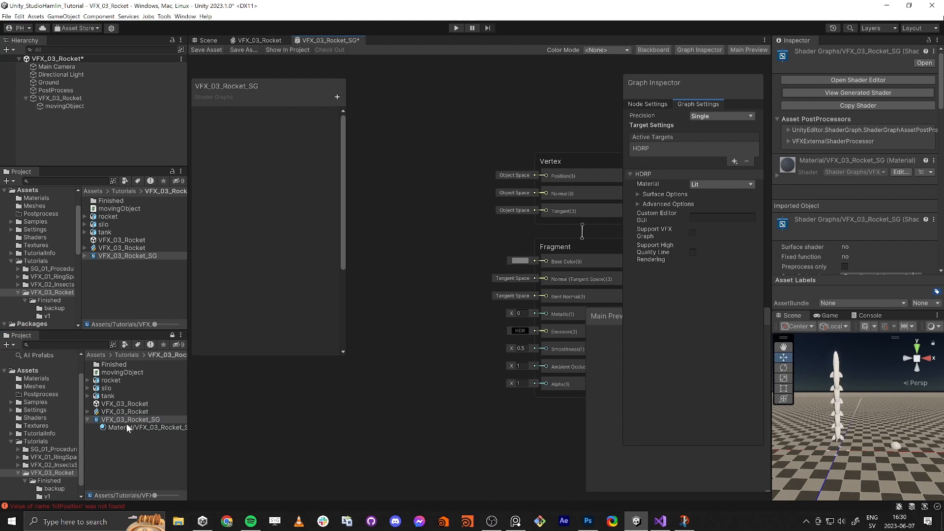
pyautogui.click(87, 420)
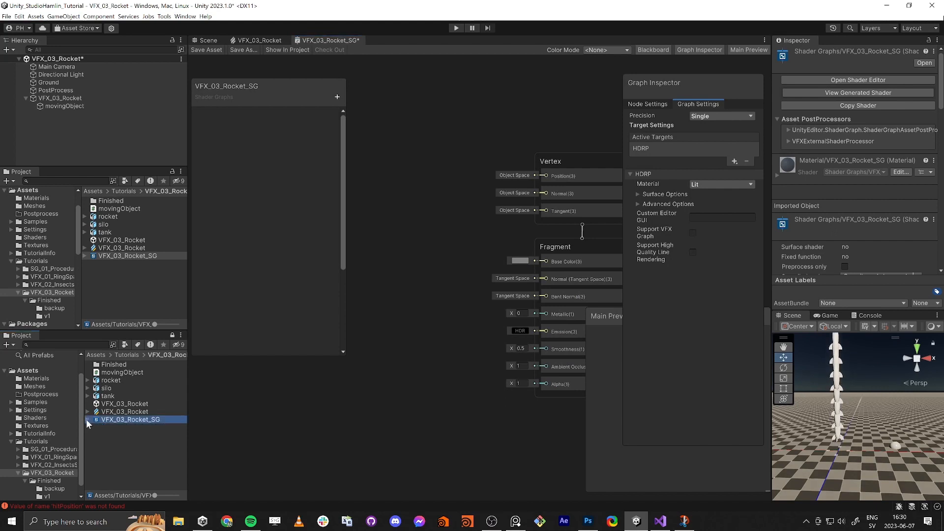
pyautogui.click(88, 420)
pyautogui.click(116, 427)
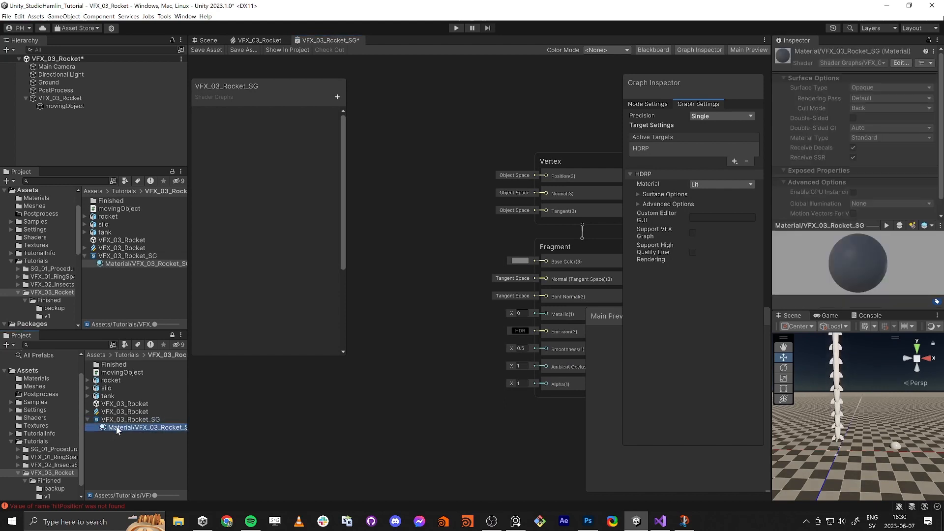
pyautogui.click(109, 420)
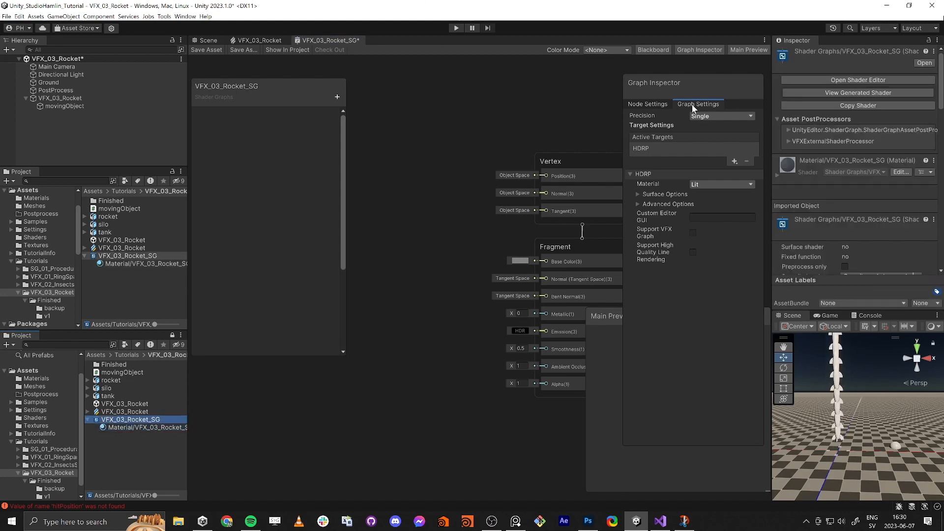
# Enable Support VFX Graph in the shader's graph settings, save the asset and select the VFX_03_Rocket_SG sub-asset.
pyautogui.moveTo(655, 233)
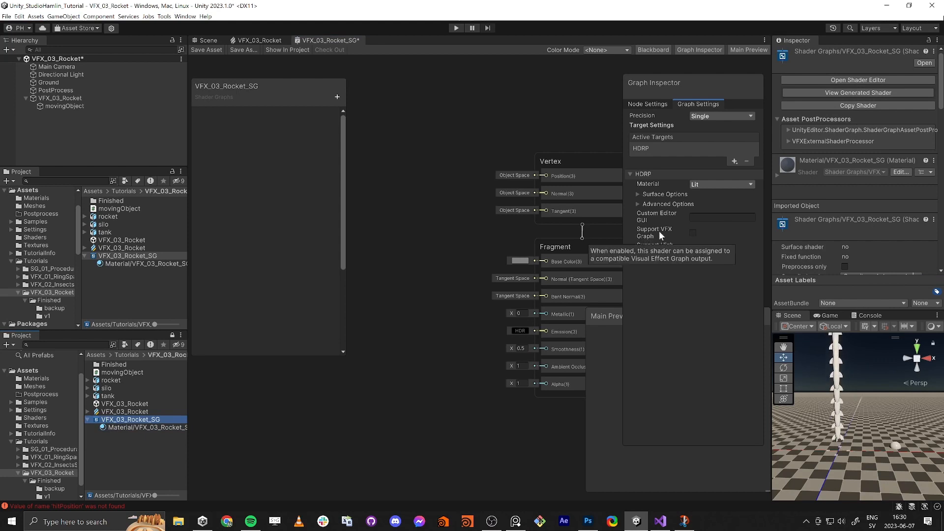
pyautogui.click(692, 232)
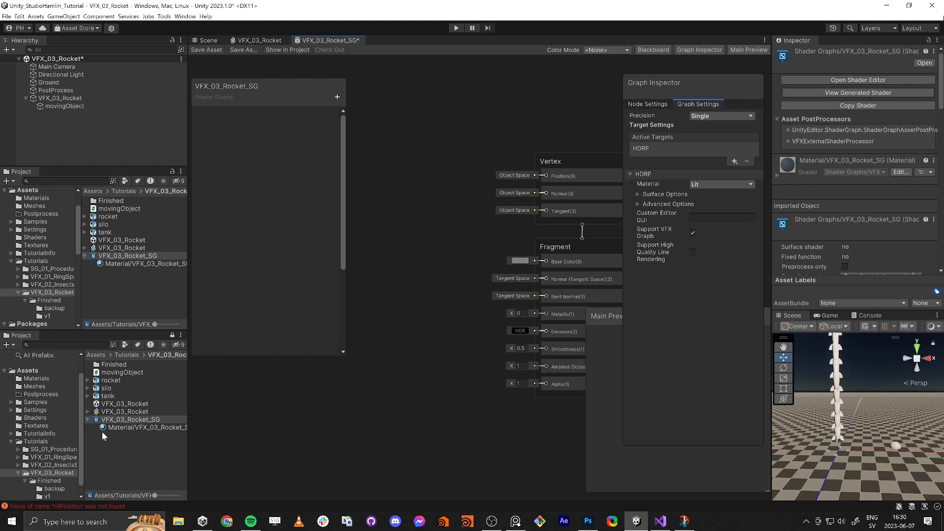
pyautogui.click(206, 49)
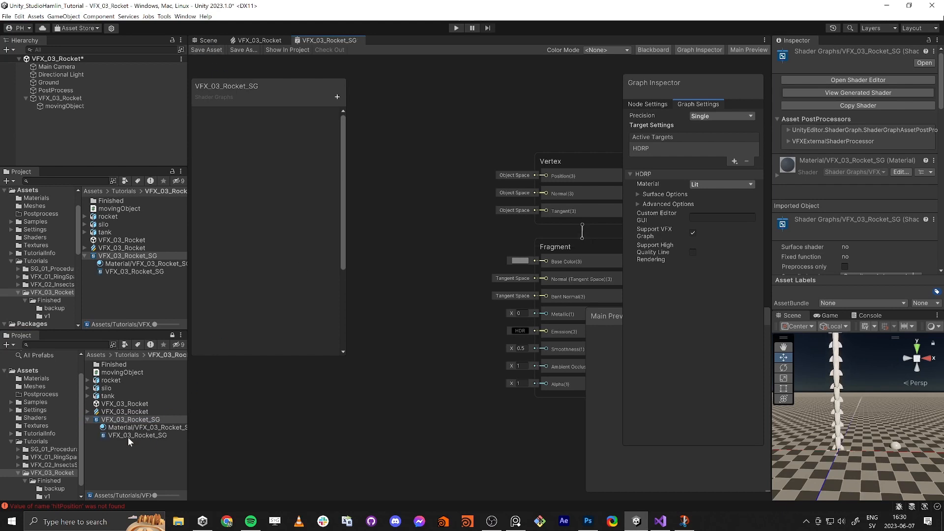
pyautogui.click(131, 435)
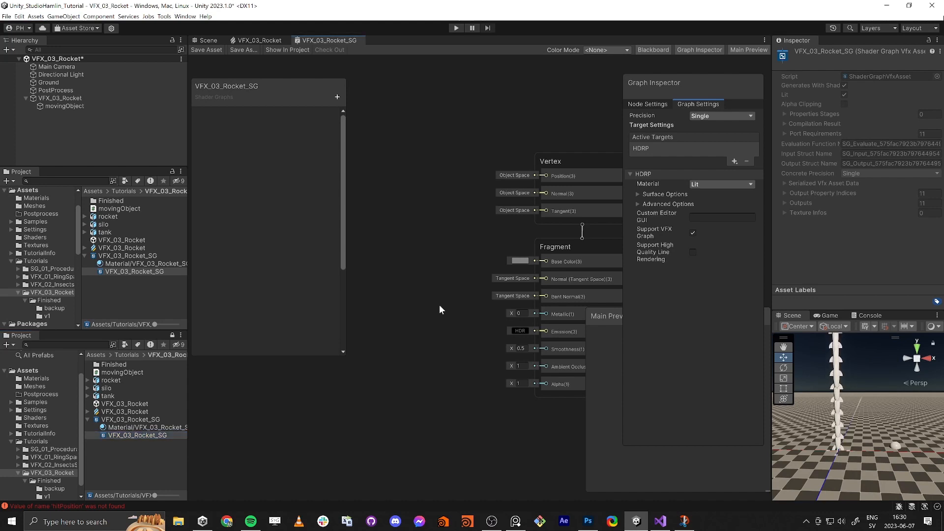
# Add a Vertex Color node, connect its output to the fragment Base Color and save the shader graph.
pyautogui.press('space')
pyautogui.write('verte')
pyautogui.press('Up')
pyautogui.press('Return')
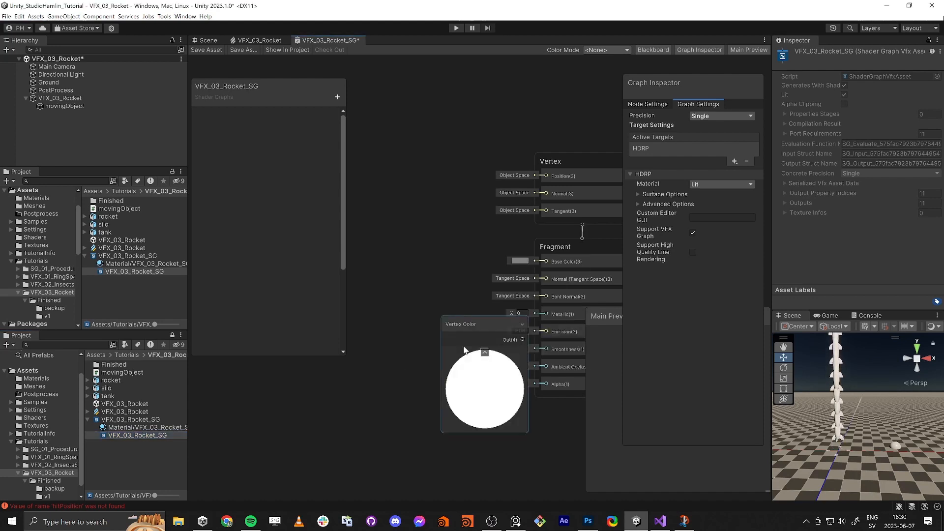
pyautogui.moveTo(445, 325); pyautogui.dragTo(350, 206)
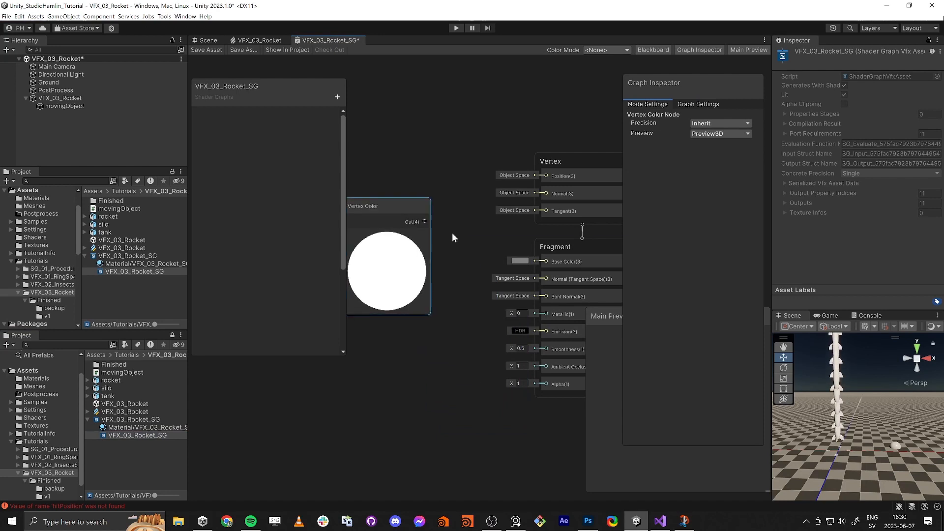
pyautogui.moveTo(424, 221); pyautogui.dragTo(543, 262)
pyautogui.click(205, 49)
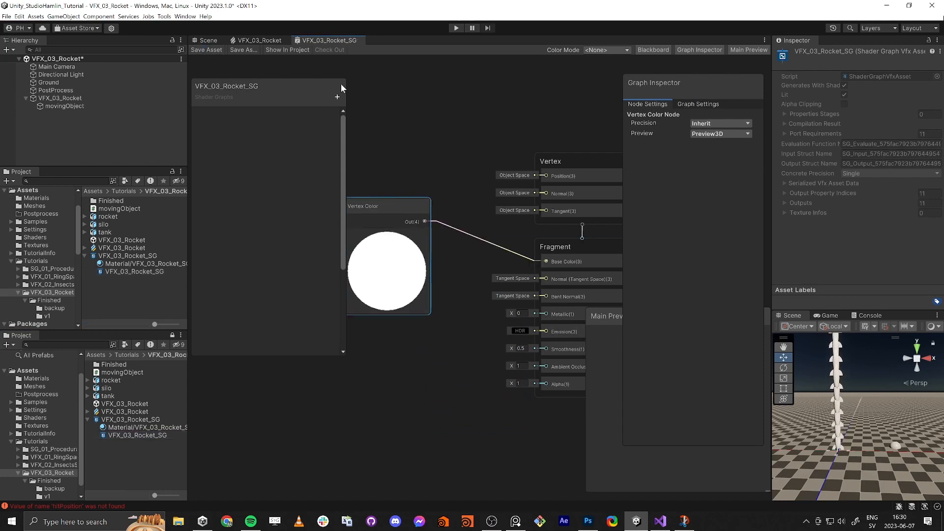
# Close the shader graph and assign the VFX_03_Rocket_SG sub-asset as the Shader Graph of the mesh output context.
pyautogui.middleClick(330, 39)
pyautogui.moveTo(440, 365); pyautogui.dragTo(392, 56, button='middle')
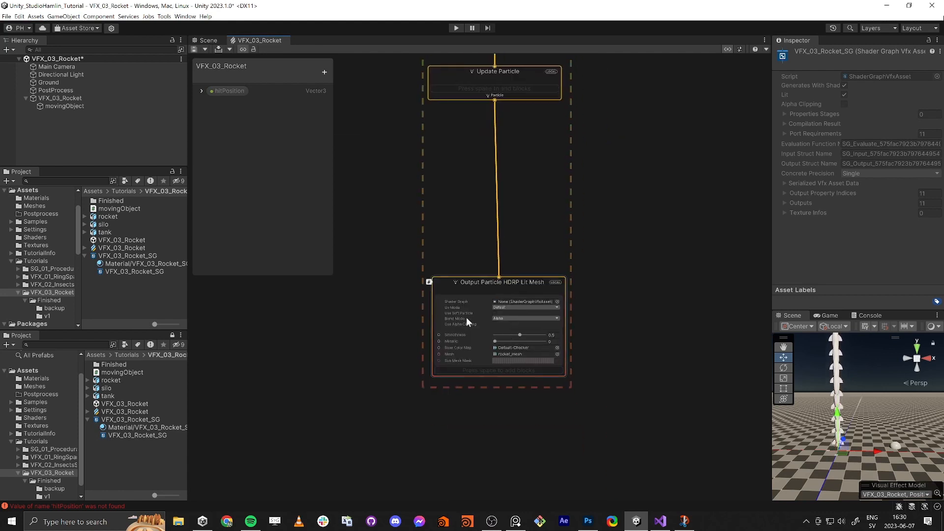
pyautogui.scroll(5, 495, 327)
pyautogui.moveTo(140, 439); pyautogui.dragTo(580, 271)
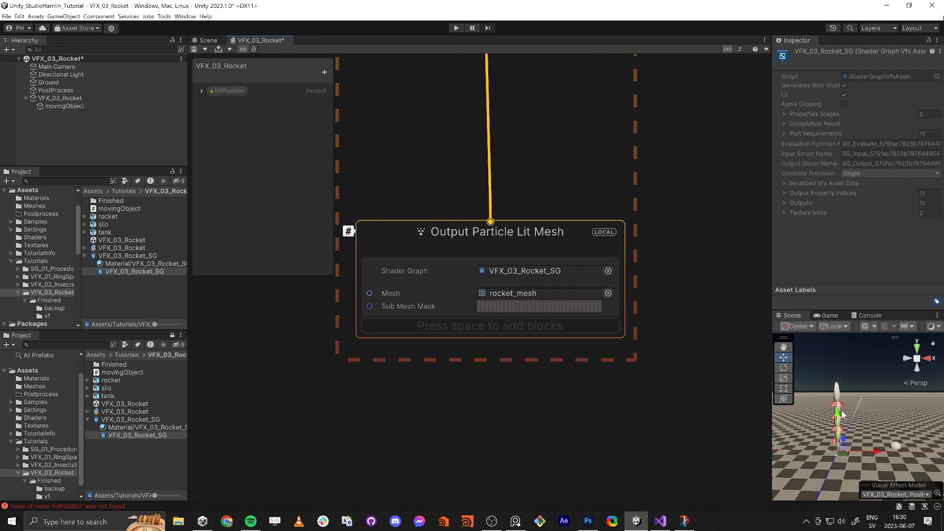
# Move the hitPosition node farther away from the particle system contexts to free up graph space.
pyautogui.moveTo(485, 394); pyautogui.dragTo(640, 470, button='middle')
pyautogui.scroll(-4, 624, 457)
pyautogui.moveTo(526, 270); pyautogui.dragTo(485, 316, button='middle')
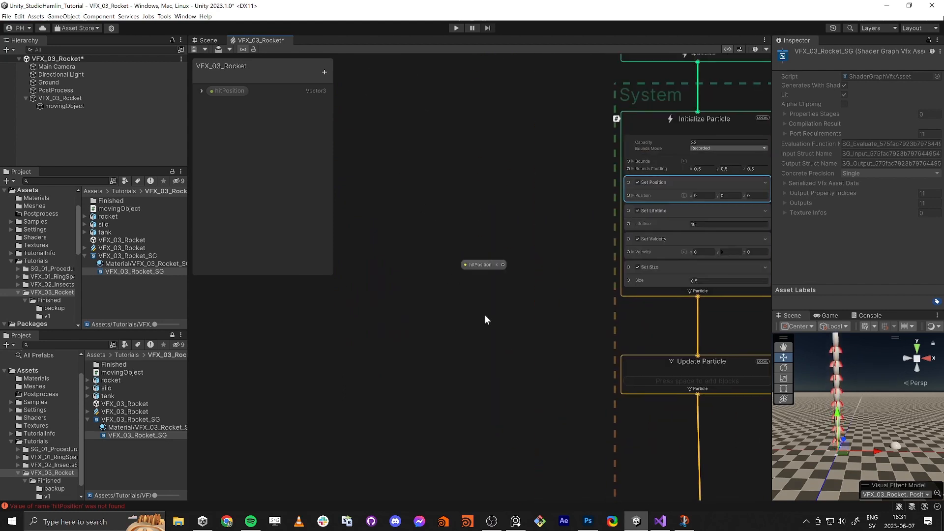
pyautogui.moveTo(482, 264); pyautogui.dragTo(342, 305)
pyautogui.moveTo(516, 408); pyautogui.dragTo(497, 405, button='middle')
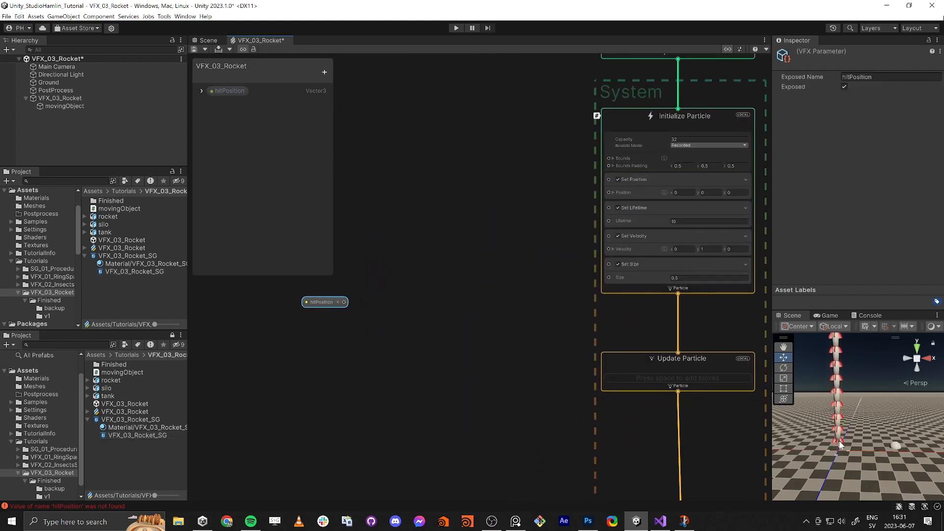
# Add a Force block to the Update Particle context.
pyautogui.moveTo(597, 381); pyautogui.dragTo(517, 291, button='middle')
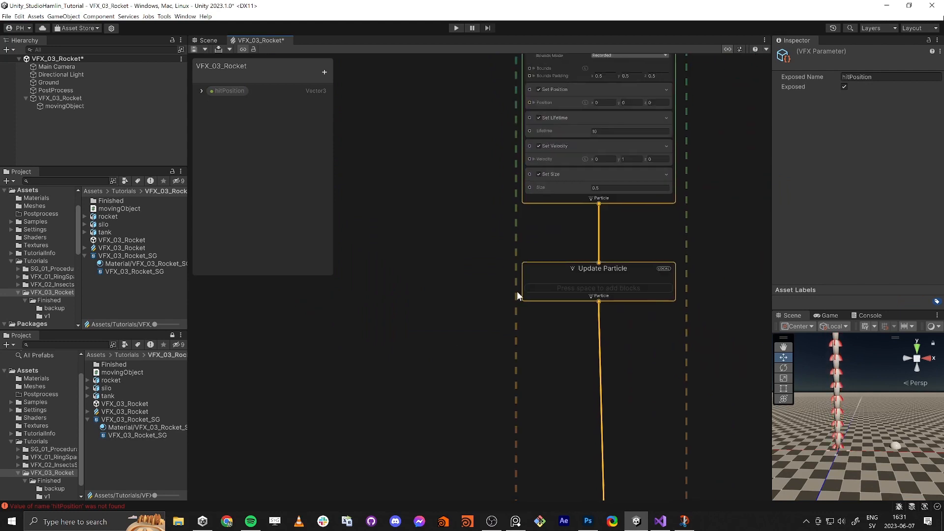
pyautogui.click(547, 267)
pyautogui.press('space')
pyautogui.write('force')
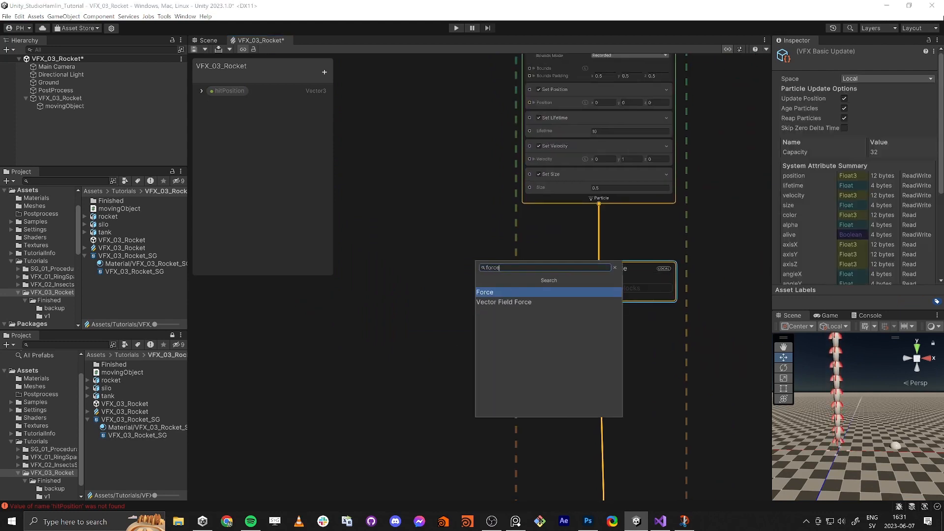
pyautogui.press('Return')
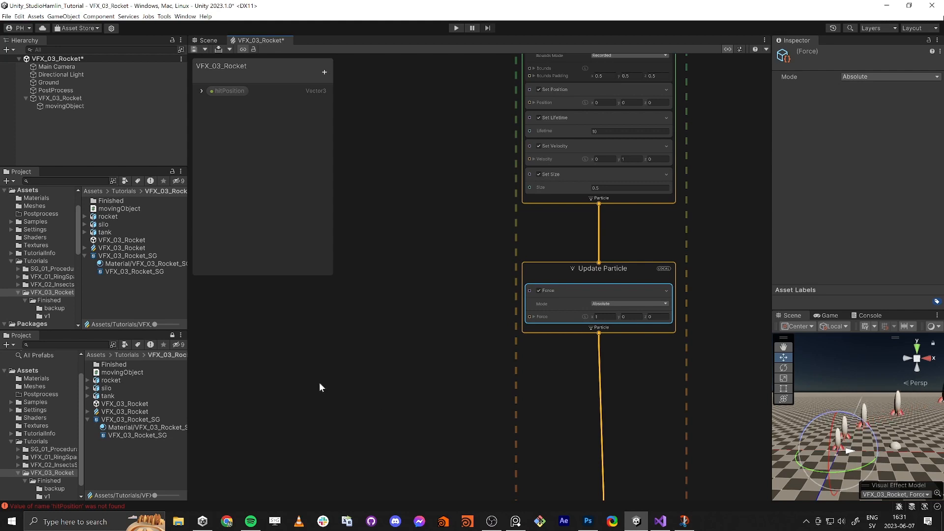
pyautogui.scroll(-3, 414, 334)
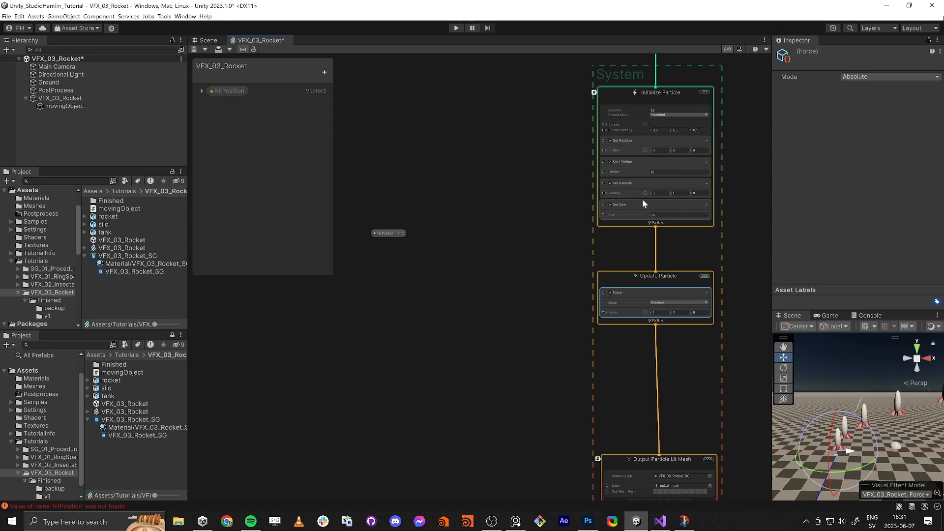
pyautogui.scroll(3, 642, 199)
pyautogui.click(679, 162)
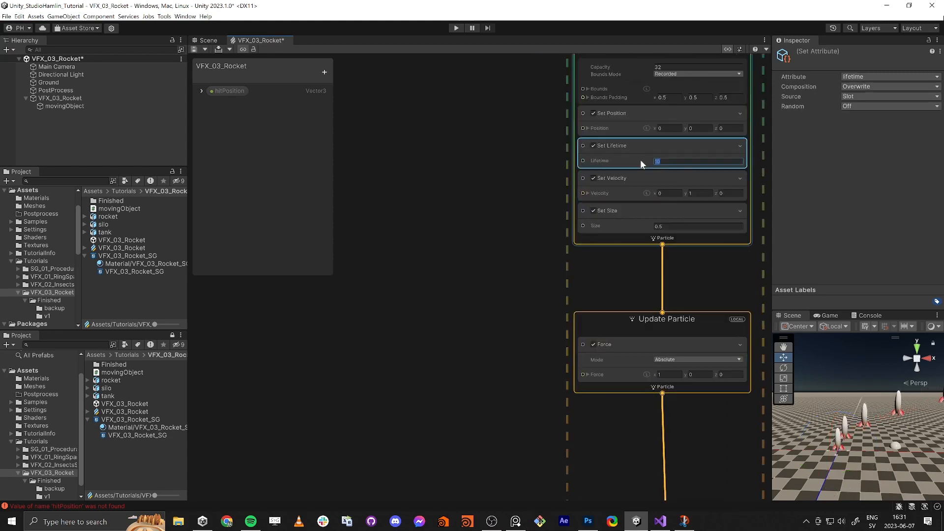
pyautogui.click(682, 163)
# Add an Age Over Lifetime node and place it well clear of the Update Particle context.
pyautogui.click(329, 388)
pyautogui.moveTo(329, 387); pyautogui.dragTo(364, 360, button='middle')
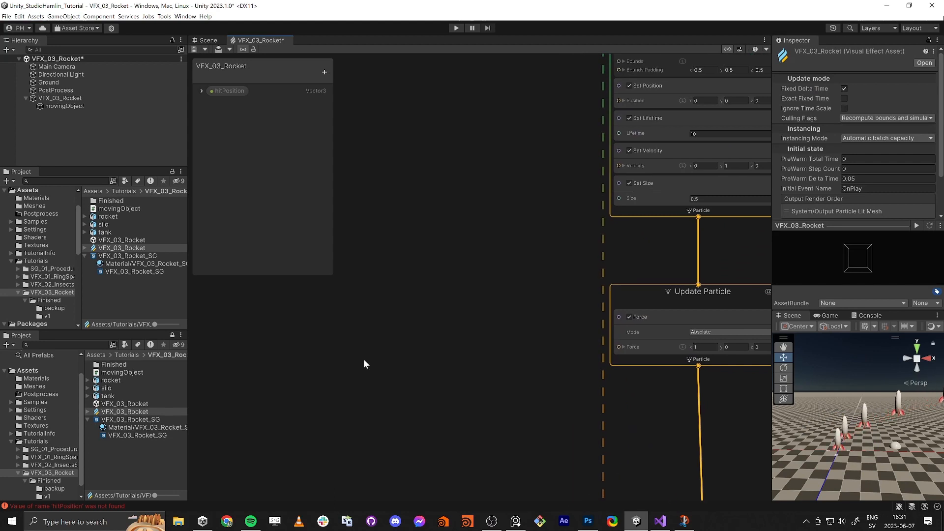
pyautogui.press('space')
pyautogui.write('age over')
pyautogui.press('Return')
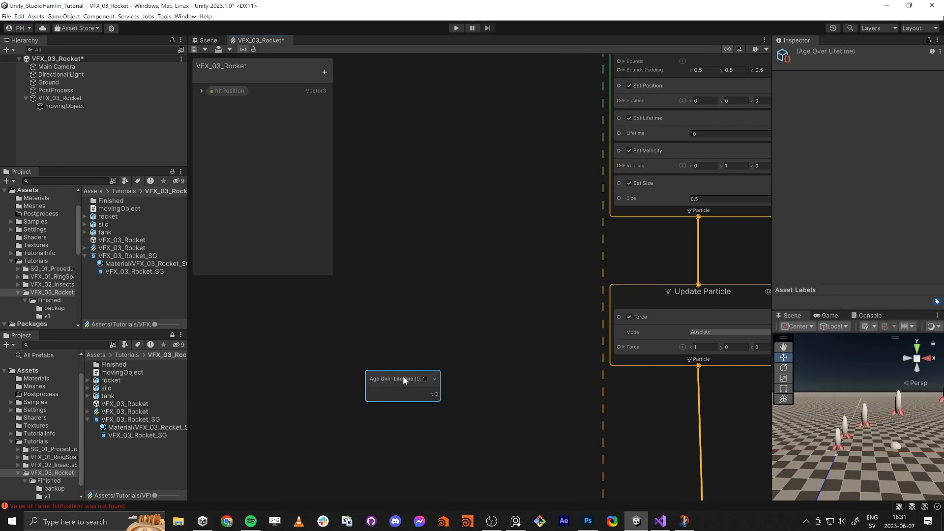
pyautogui.moveTo(410, 379); pyautogui.dragTo(367, 343)
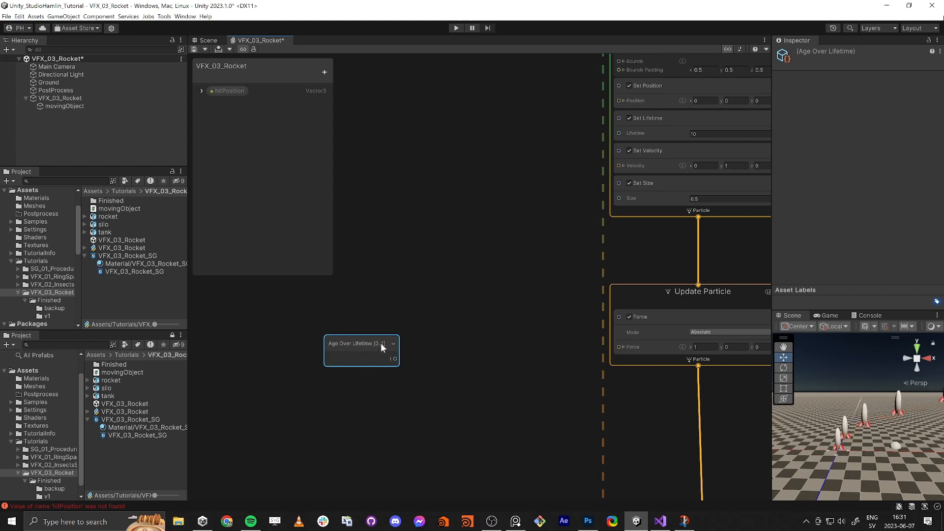
pyautogui.moveTo(380, 344); pyautogui.dragTo(324, 353)
# Add a Sample Curve node, feed Age Over Lifetime into its Time input and open its curve for editing.
pyautogui.click(381, 364)
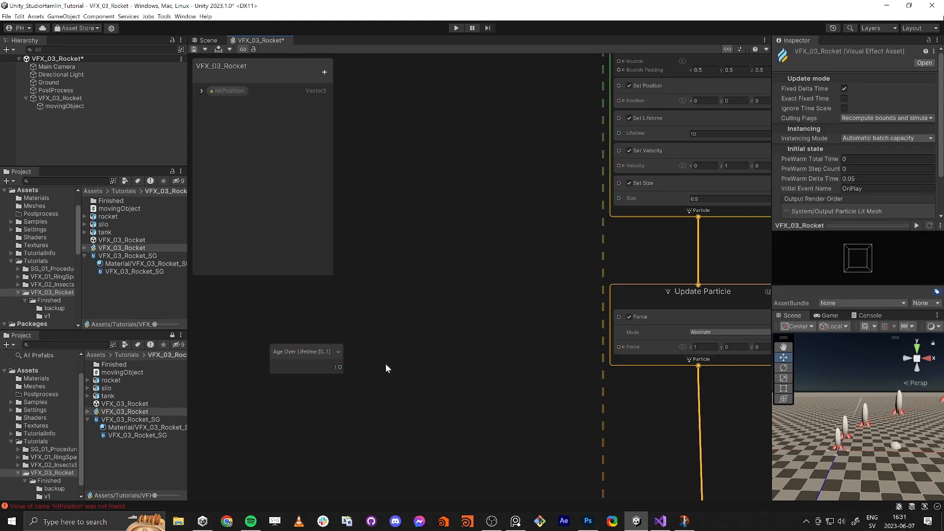
pyautogui.press('space')
pyautogui.write('ci')
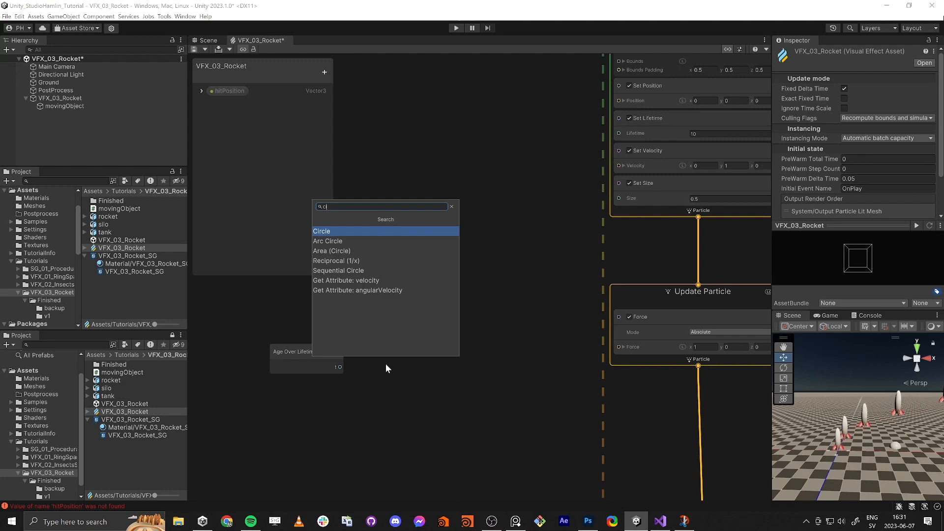
pyautogui.press('BackSpace')
pyautogui.write('ur')
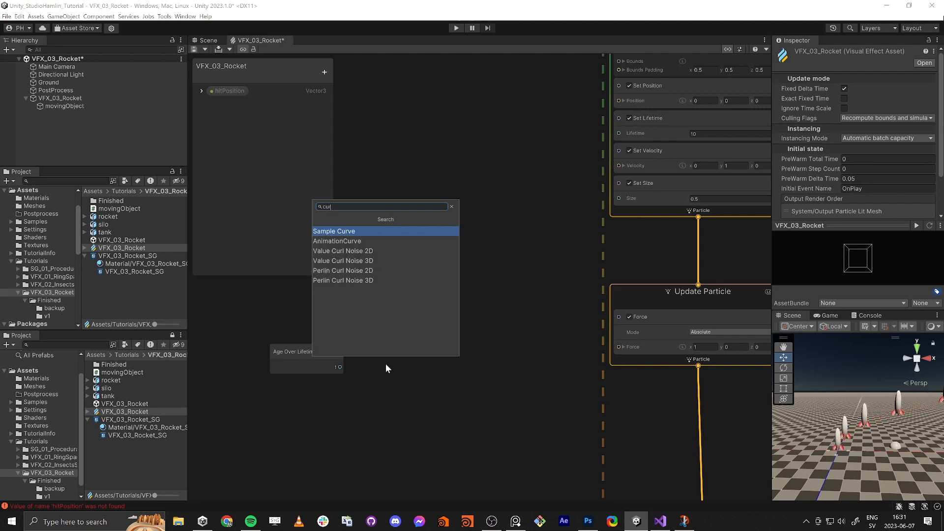
pyautogui.press('Return')
pyautogui.moveTo(339, 367); pyautogui.dragTo(415, 342)
pyautogui.click(412, 357)
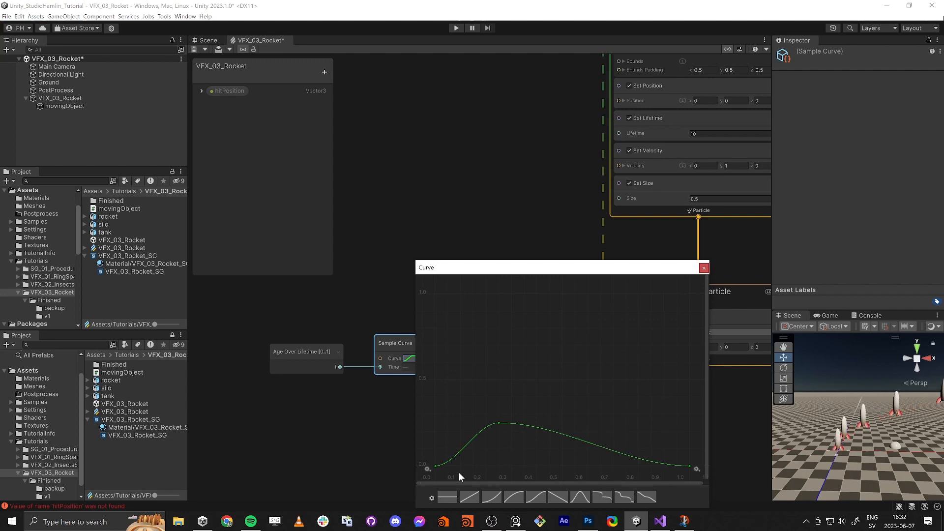
pyautogui.click(435, 466)
pyautogui.moveTo(435, 467); pyautogui.dragTo(446, 433)
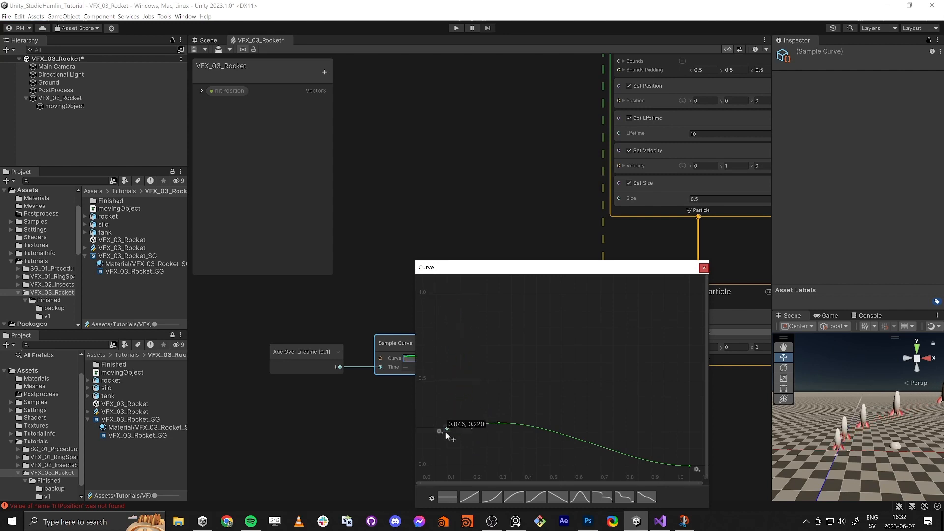
pyautogui.moveTo(431, 468); pyautogui.dragTo(437, 464)
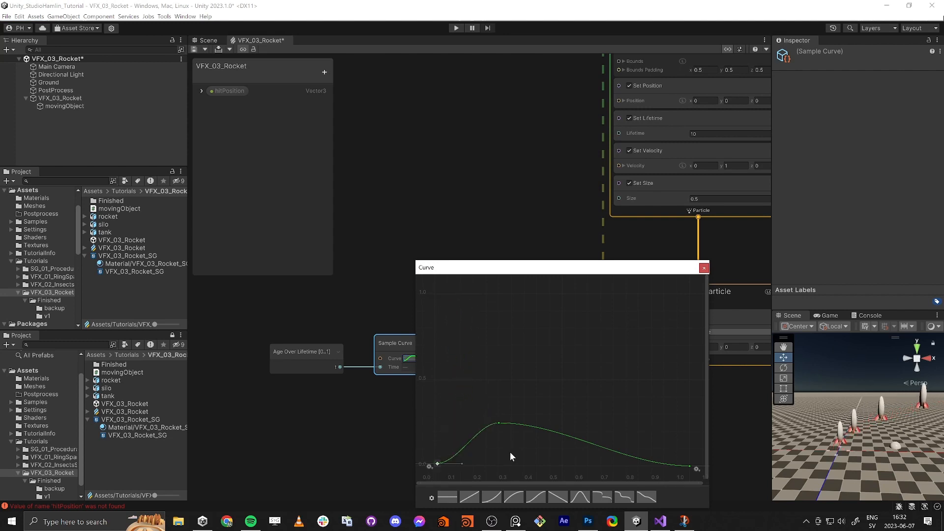
# Apply the ease-in preset rising from 0 to 1 to the sample curve and close the curve editor.
pyautogui.click(491, 498)
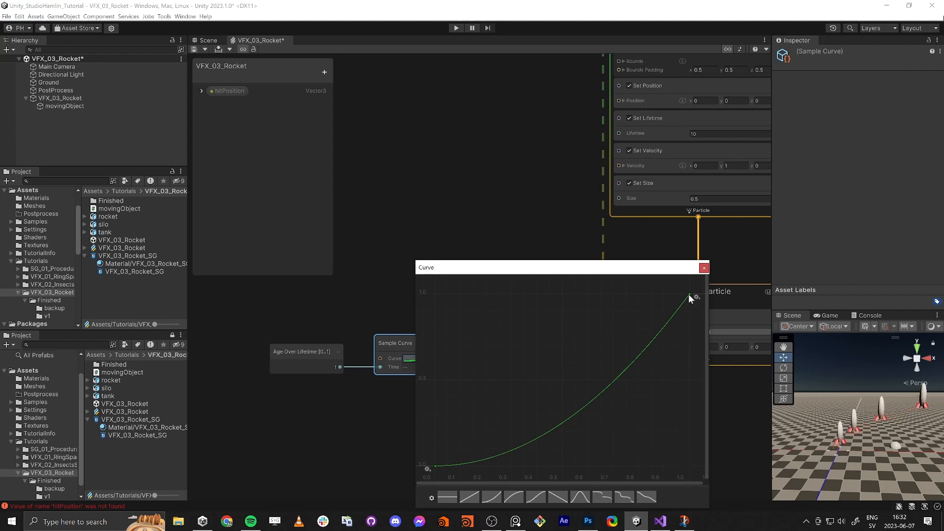
pyautogui.click(704, 268)
# Move the hitPosition node down near the Age Over Lifetime node and deselect it.
pyautogui.moveTo(336, 436); pyautogui.dragTo(393, 465, button='middle')
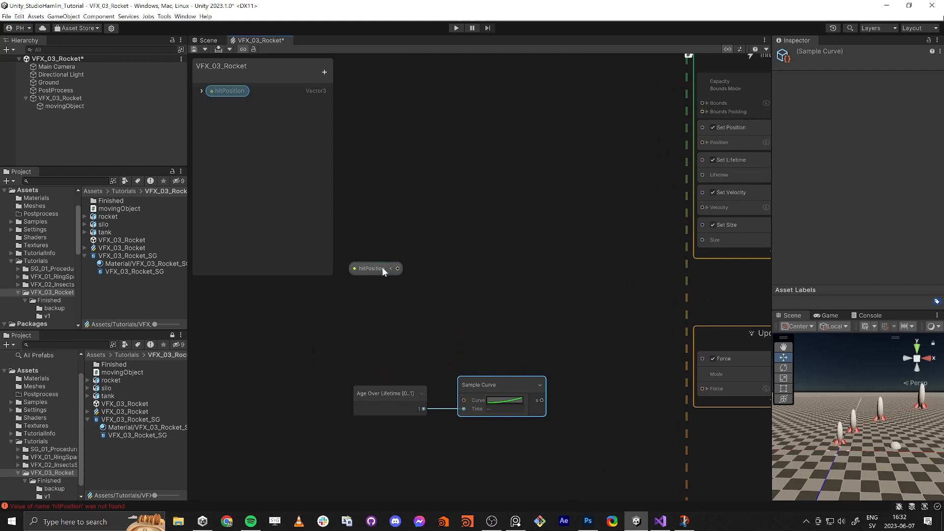
pyautogui.moveTo(382, 268); pyautogui.dragTo(322, 317)
pyautogui.moveTo(489, 272); pyautogui.dragTo(459, 297, button='middle')
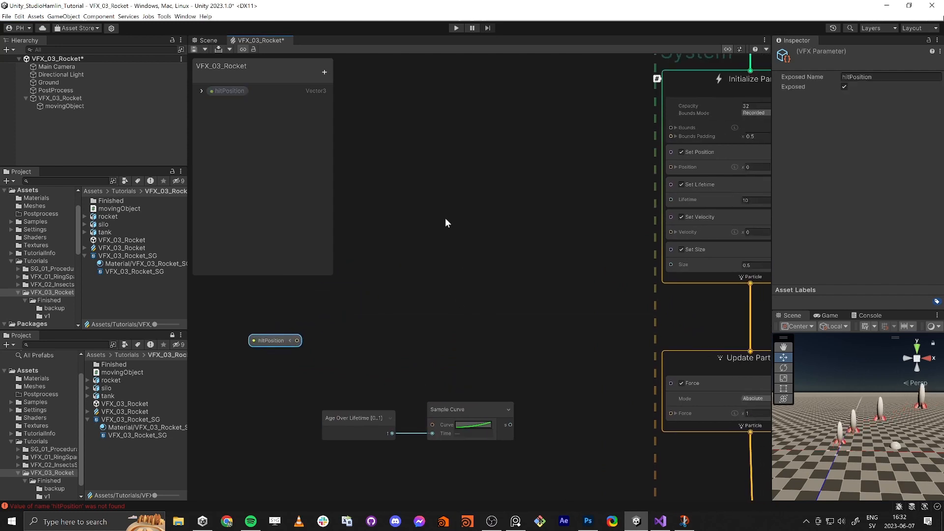
pyautogui.click(432, 223)
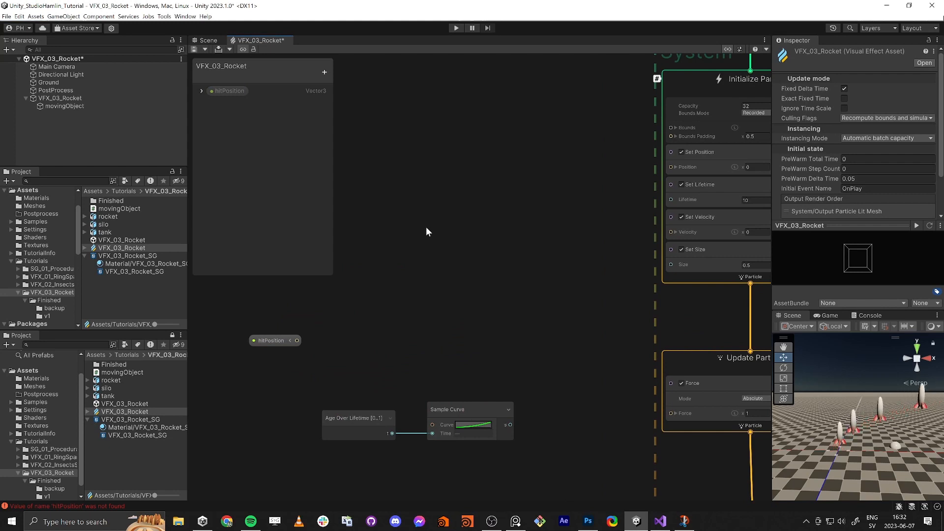
# Add a Vector3 node with Y set to 10 and place it above the Sample Curve node.
pyautogui.press('space')
pyautogui.write('ve')
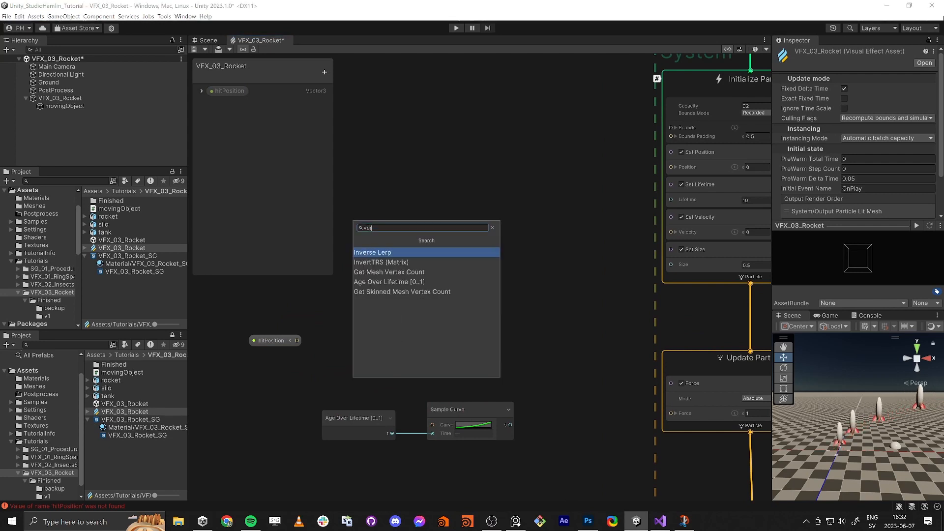
pyautogui.press('Down')
pyautogui.press('Down')
pyautogui.press('Return')
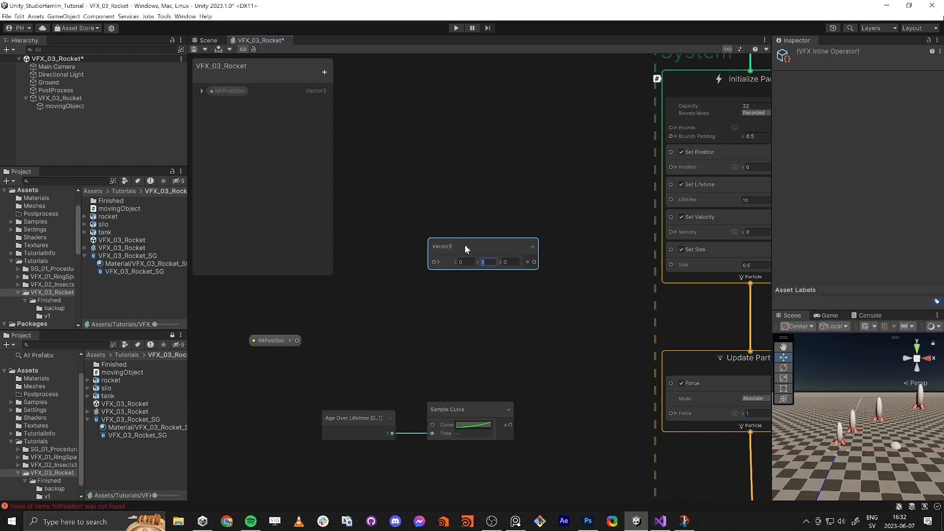
pyautogui.moveTo(480, 246); pyautogui.dragTo(423, 201)
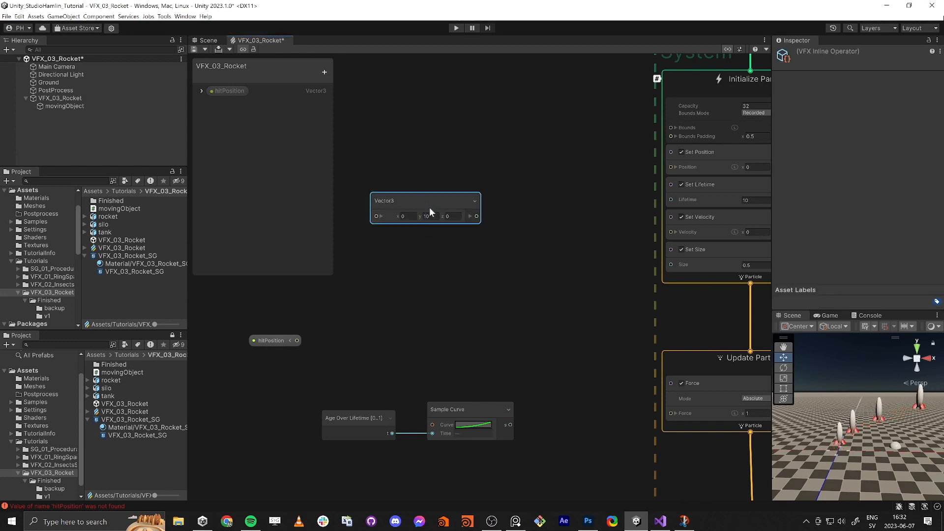
# Add a Lerp node, feeding the Vector3 into its X input and the Sample Curve output into its S input.
pyautogui.click(487, 267)
pyautogui.press('space')
pyautogui.write('ler')
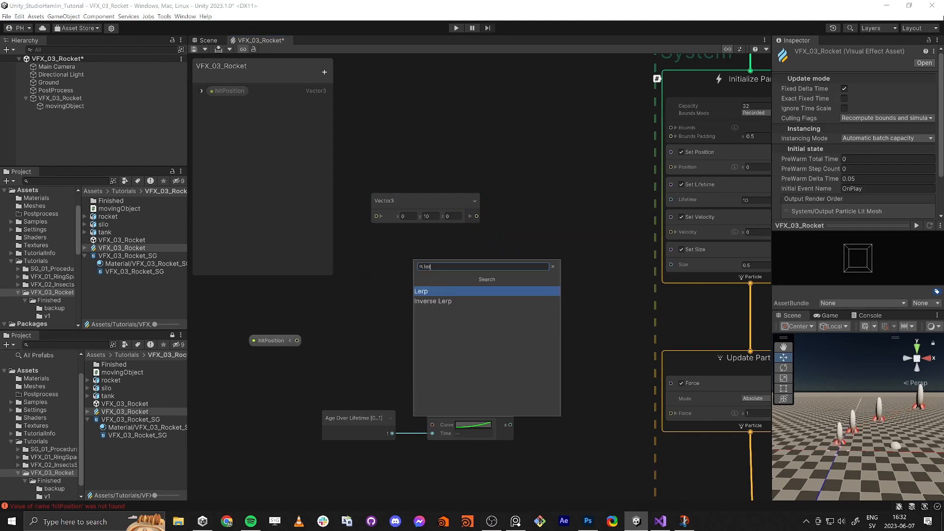
pyautogui.press('Return')
pyautogui.moveTo(476, 217); pyautogui.dragTo(527, 251)
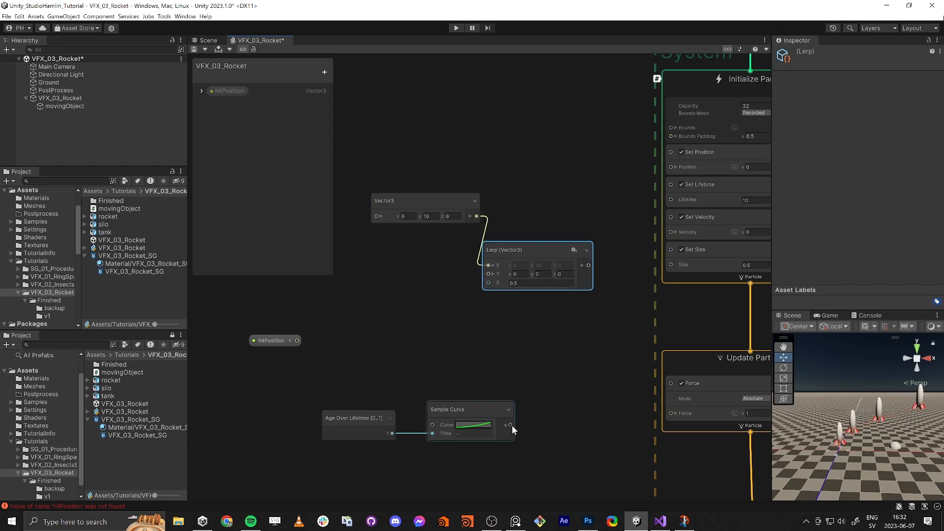
pyautogui.moveTo(509, 422); pyautogui.dragTo(487, 283)
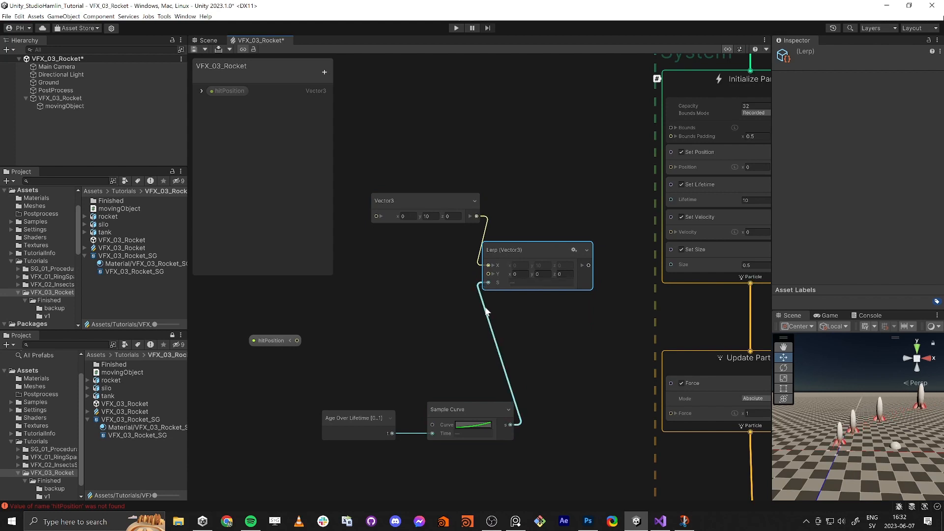
# Connect the Lerp output to the Force input of the Update Particle context's Force block.
pyautogui.moveTo(580, 338); pyautogui.dragTo(520, 308, button='middle')
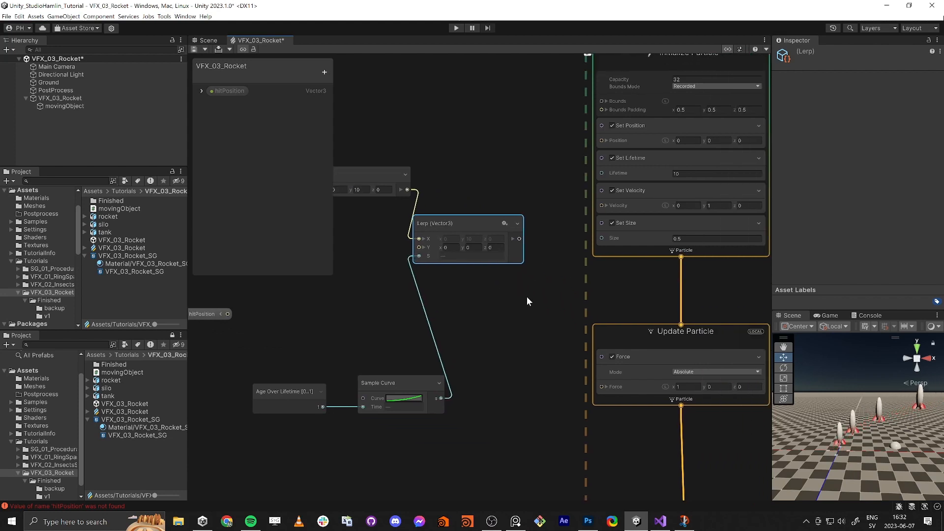
pyautogui.moveTo(520, 239); pyautogui.dragTo(601, 388)
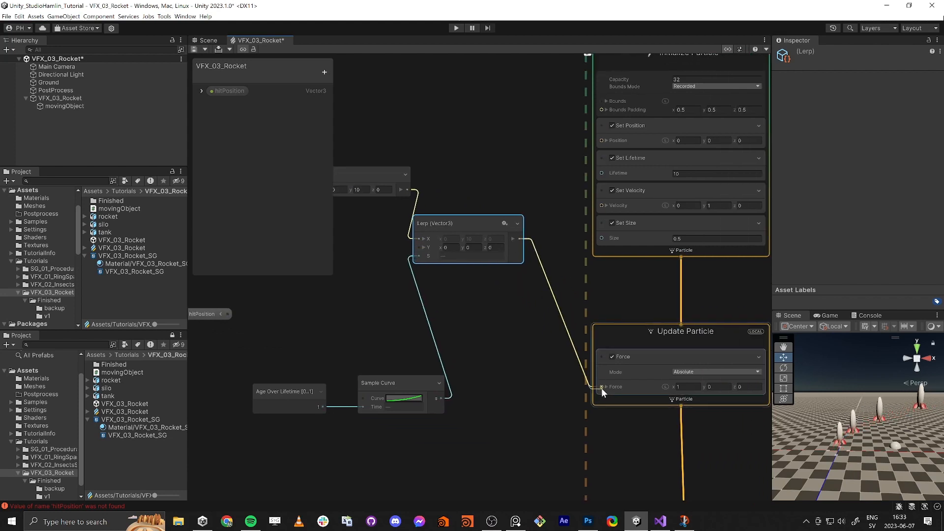
pyautogui.moveTo(484, 353); pyautogui.dragTo(535, 347, button='middle')
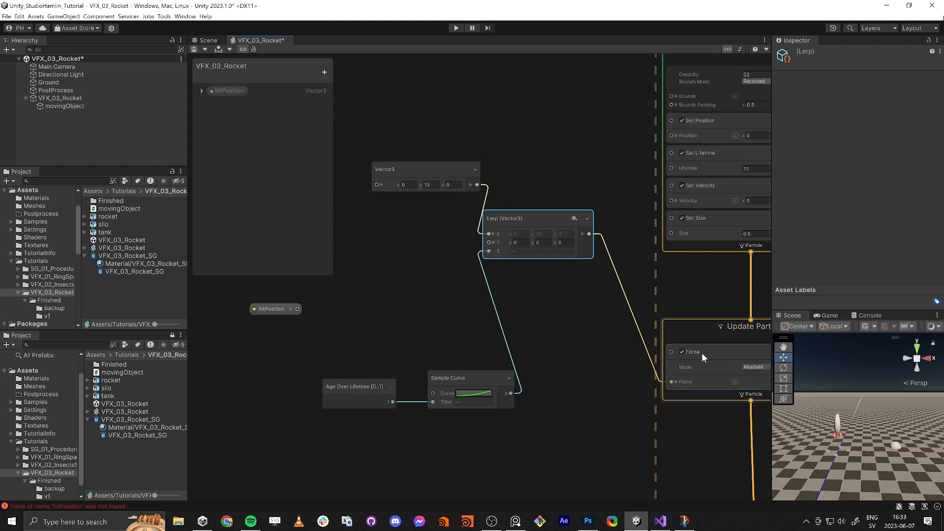
# Examine the sample curve's shape, close its editor and inspect the rockets' flight in the Scene view.
pyautogui.click(466, 394)
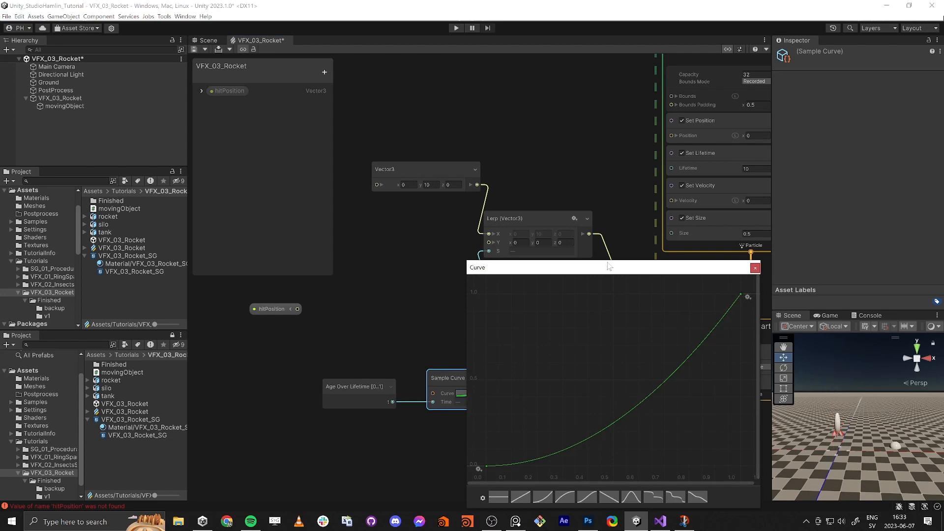
pyautogui.moveTo(610, 267); pyautogui.dragTo(616, 347)
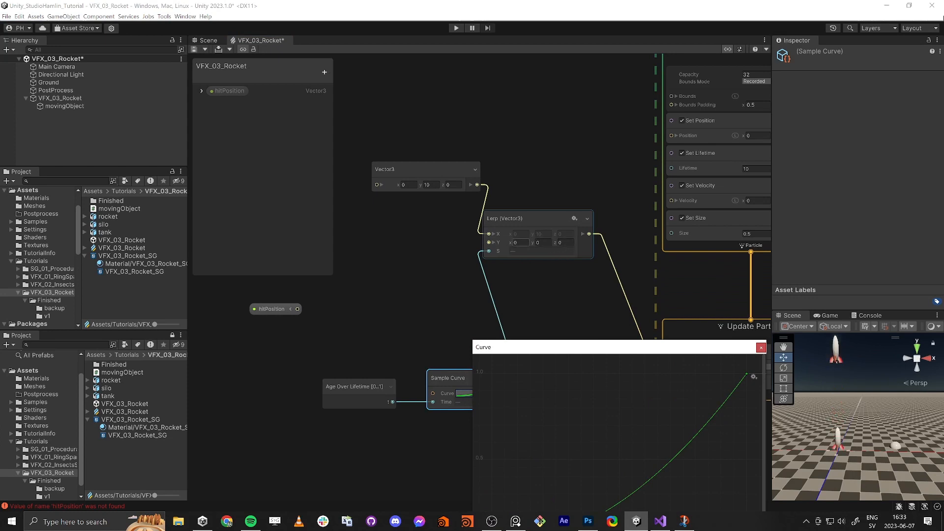
pyautogui.click(545, 260)
pyautogui.moveTo(561, 308); pyautogui.dragTo(595, 328, button='middle')
pyautogui.scroll(-1, 595, 328)
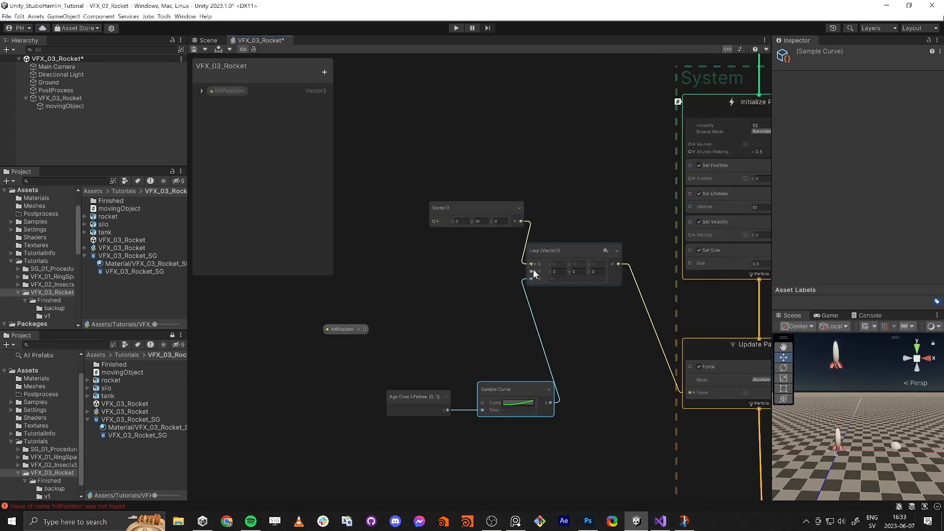
pyautogui.moveTo(824, 404); pyautogui.dragTo(847, 393, button='right')
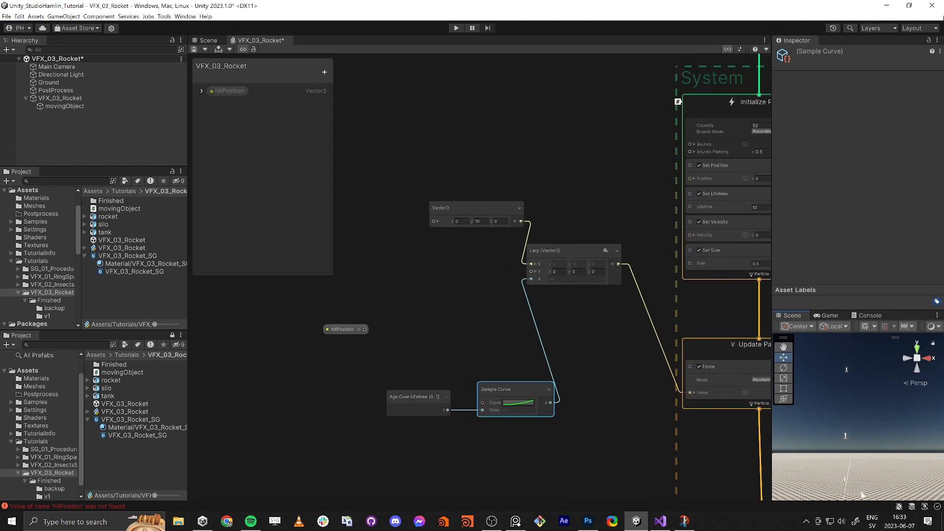
# Move the hitPosition node farther away from the Lerp and Age Over Lifetime nodes.
pyautogui.moveTo(345, 329); pyautogui.dragTo(277, 310)
pyautogui.moveTo(445, 336); pyautogui.dragTo(499, 298, button='middle')
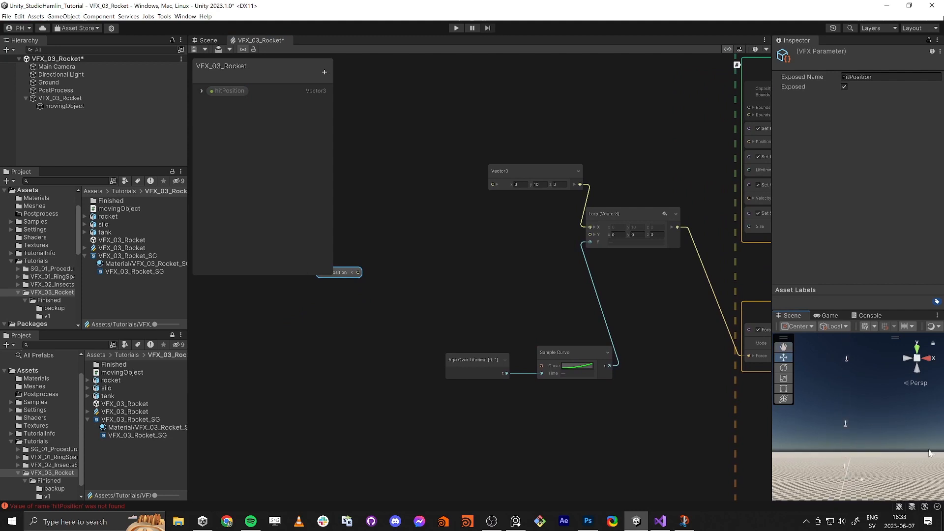
# Maximize the Scene view and capture a screen snip covering the rockets, the checkered ground and the target sphere.
pyautogui.hotkey('shift', 'space')
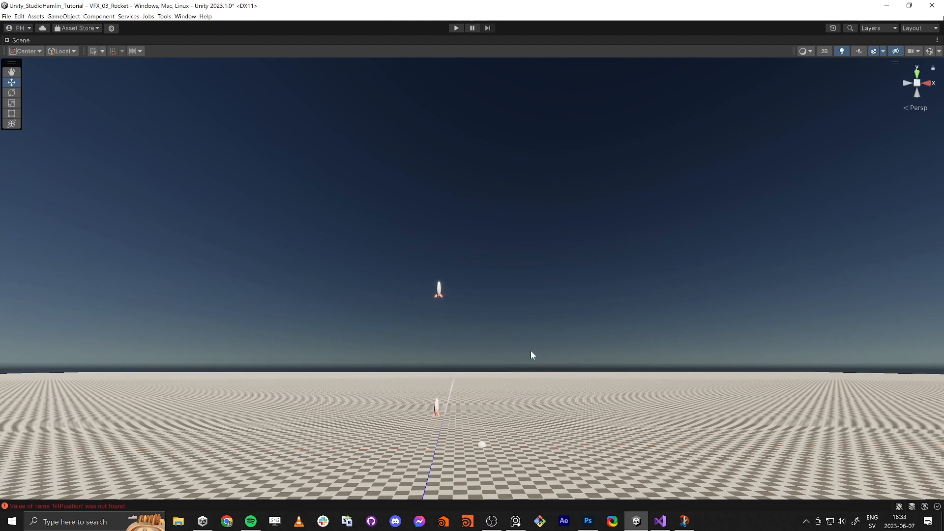
pyautogui.press('super+shift+s')
pyautogui.moveTo(311, 215); pyautogui.dragTo(596, 470)
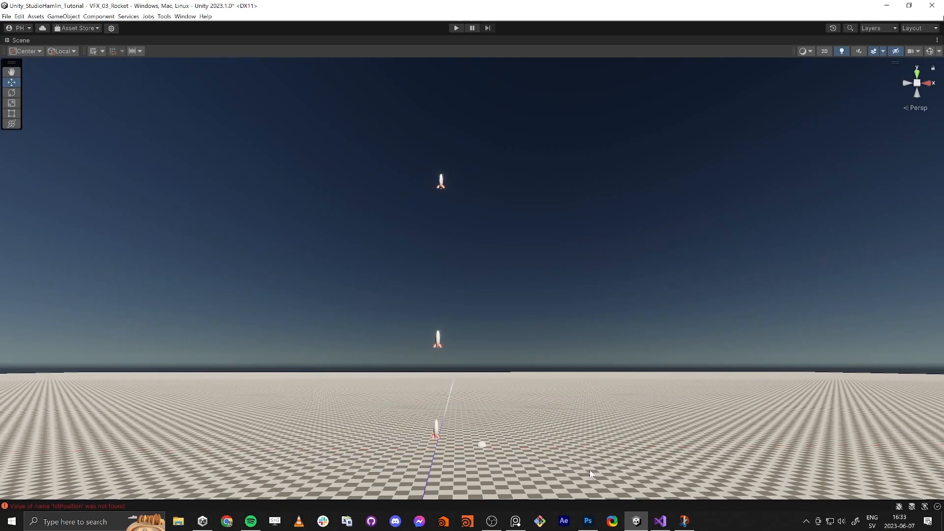
# Switch to Photoshop and paste the captured snip into a new document.
pyautogui.hotkey('alt', 'Tab')
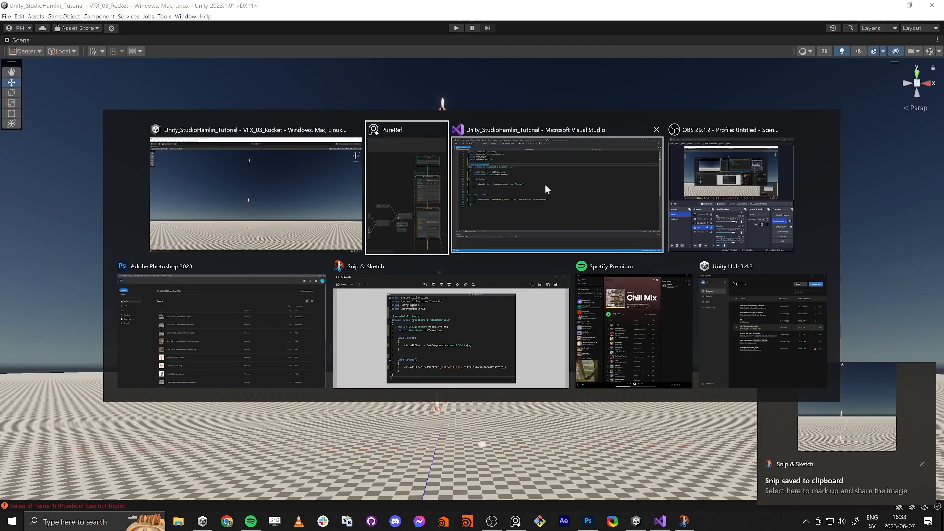
pyautogui.click(272, 319)
pyautogui.hotkey('ctrl', 'n')
pyautogui.press('Return')
pyautogui.hotkey('ctrl', 'v')
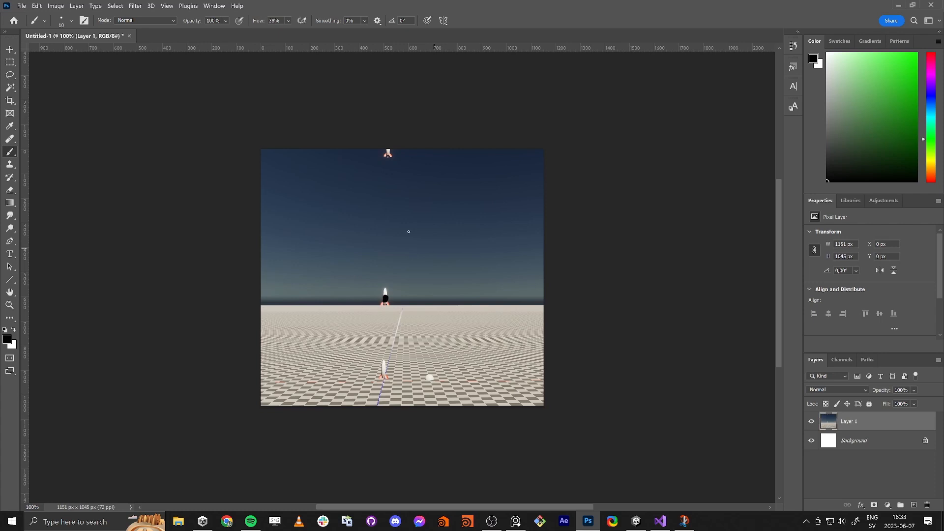
# Sketch on the snip: label the rocket A and the target B, draw direction arrows and an origin cross, and write B-A.
pyautogui.moveTo(386, 300); pyautogui.dragTo(397, 318)
pyautogui.moveTo(375, 284); pyautogui.dragTo(380, 279)
pyautogui.moveTo(435, 369)
pyautogui.mouseDown()
pyautogui.moveTo(436, 379)
pyautogui.moveTo(380, 388)
pyautogui.moveTo(393, 377)
pyautogui.moveTo(373, 376)
pyautogui.mouseUp()
pyautogui.moveTo(412, 204)
pyautogui.mouseDown()
pyautogui.moveTo(414, 226)
pyautogui.moveTo(441, 210)
pyautogui.moveTo(461, 218)
pyautogui.mouseUp()
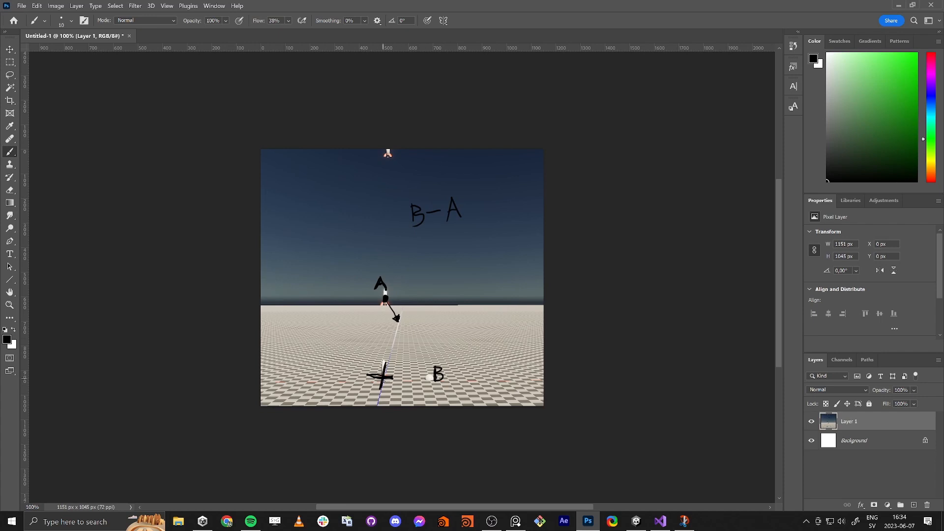
pyautogui.moveTo(383, 379); pyautogui.dragTo(411, 440)
pyautogui.moveTo(385, 379); pyautogui.dragTo(393, 401)
# Switch back to Unity and restore the normal editor layout from the maximized Scene view.
pyautogui.hotkey('alt', 'Tab')
pyautogui.hotkey('alt', 'Tab')
pyautogui.click(473, 222)
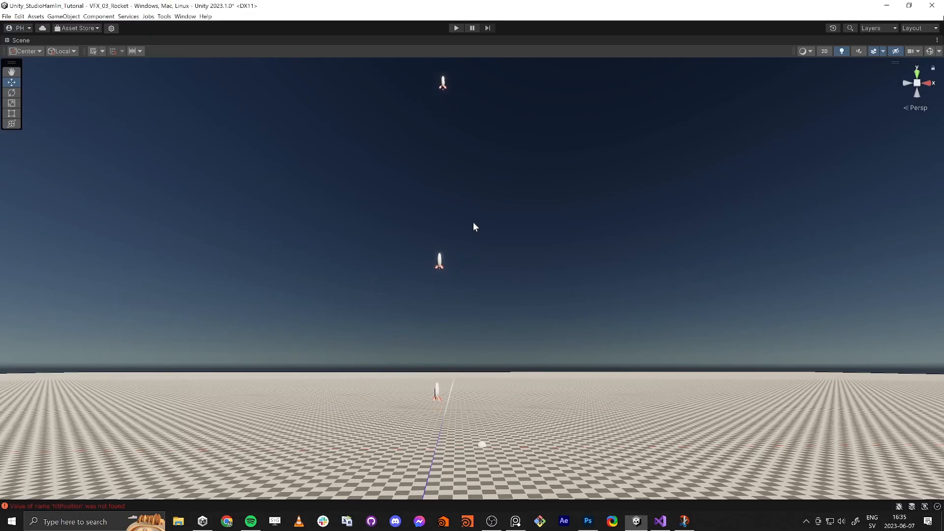
pyautogui.hotkey('shift', 'space')
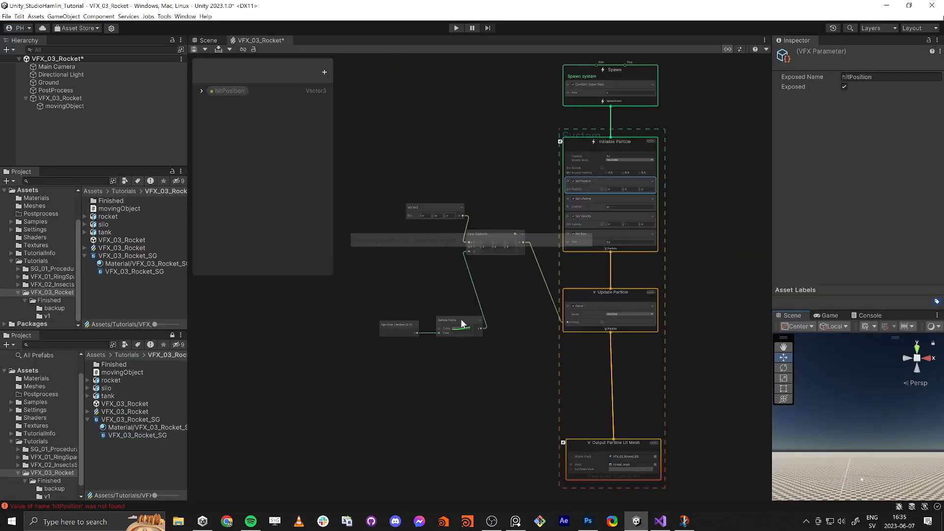
# Add a Get Attribute: position node and arrange it below the hitPosition node, leaving free space beside both.
pyautogui.moveTo(377, 284); pyautogui.dragTo(592, 294, button='middle')
pyautogui.scroll(2, 511, 303)
pyautogui.scroll(2, 510, 302)
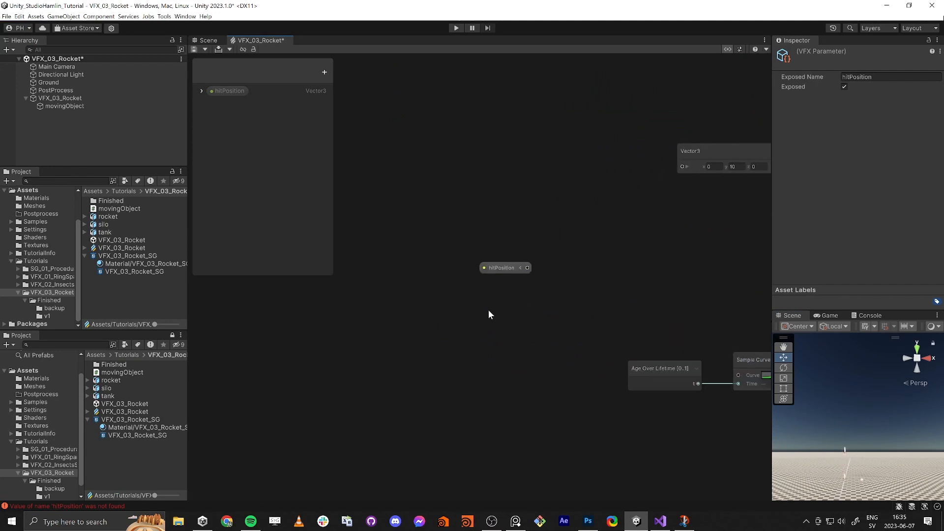
pyautogui.moveTo(497, 267); pyautogui.dragTo(426, 262)
pyautogui.click(429, 285)
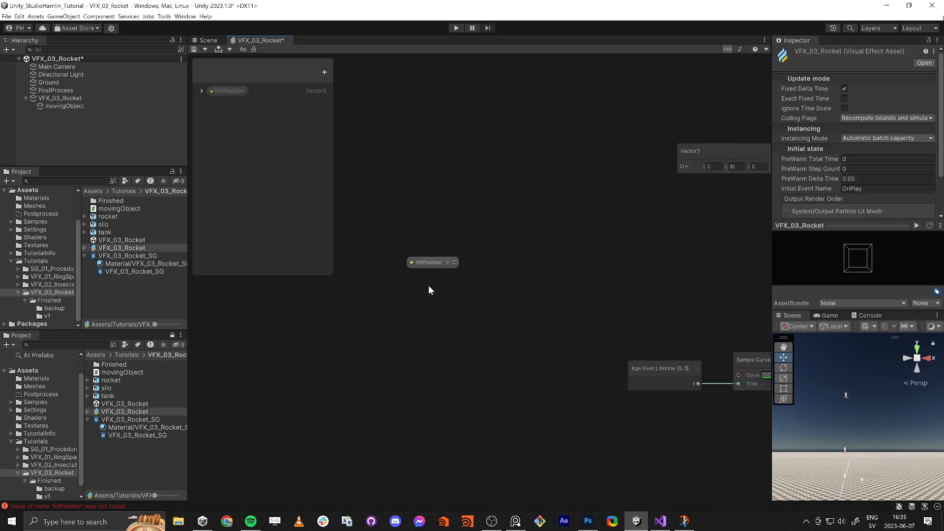
pyautogui.press('space')
pyautogui.write('get pos')
pyautogui.press('Return')
pyautogui.moveTo(463, 303); pyautogui.dragTo(391, 318)
pyautogui.moveTo(429, 263); pyautogui.dragTo(397, 264)
# Add a Subtract node, connecting hitPosition to input A and the position attribute to input B.
pyautogui.click(447, 272)
pyautogui.press('space')
pyautogui.write('sub')
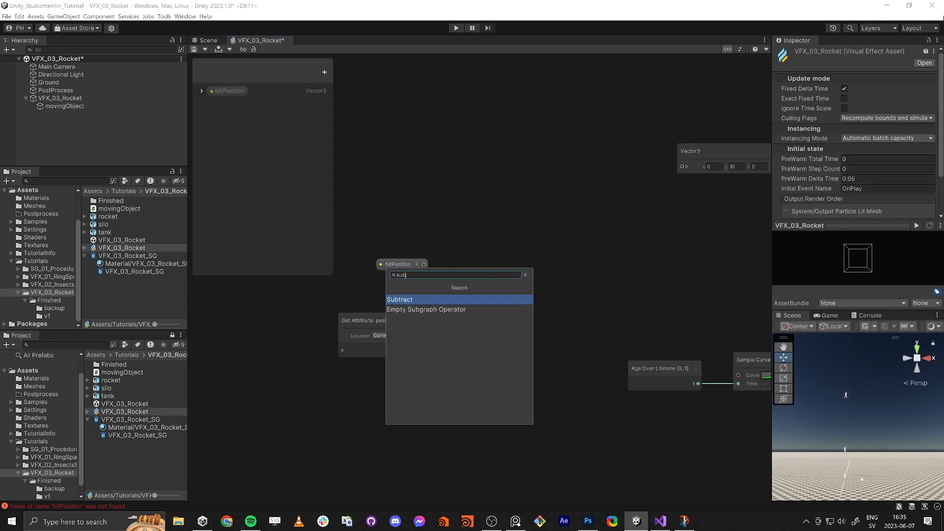
pyautogui.press('Return')
pyautogui.moveTo(424, 265); pyautogui.dragTo(428, 350)
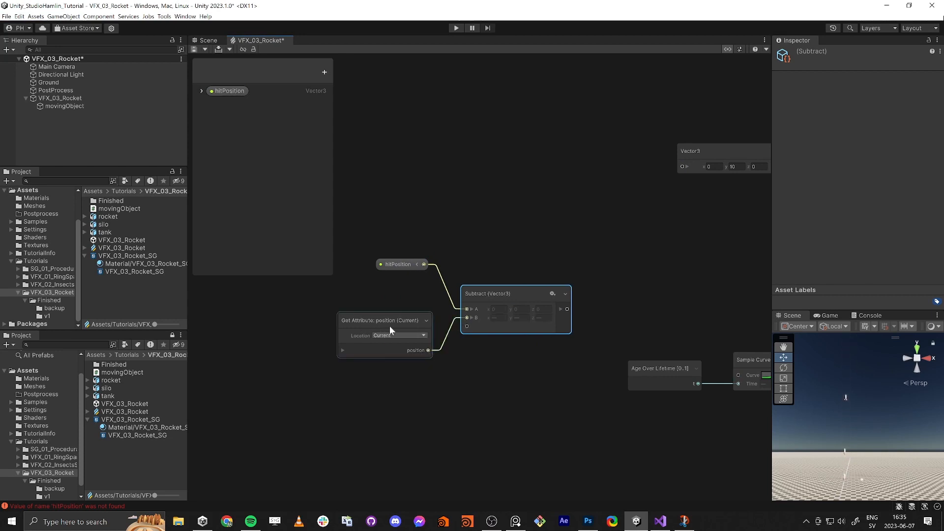
# Add a Normalize node fed by the Subtract output.
pyautogui.moveTo(362, 222); pyautogui.dragTo(500, 359)
pyautogui.click(509, 304)
pyautogui.moveTo(601, 312); pyautogui.dragTo(601, 311)
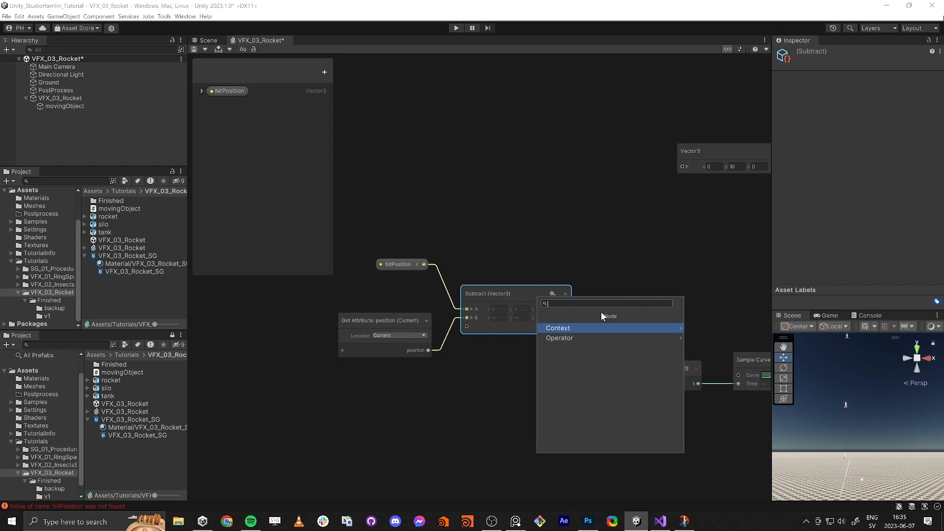
pyautogui.write('normalize')
pyautogui.press('Return')
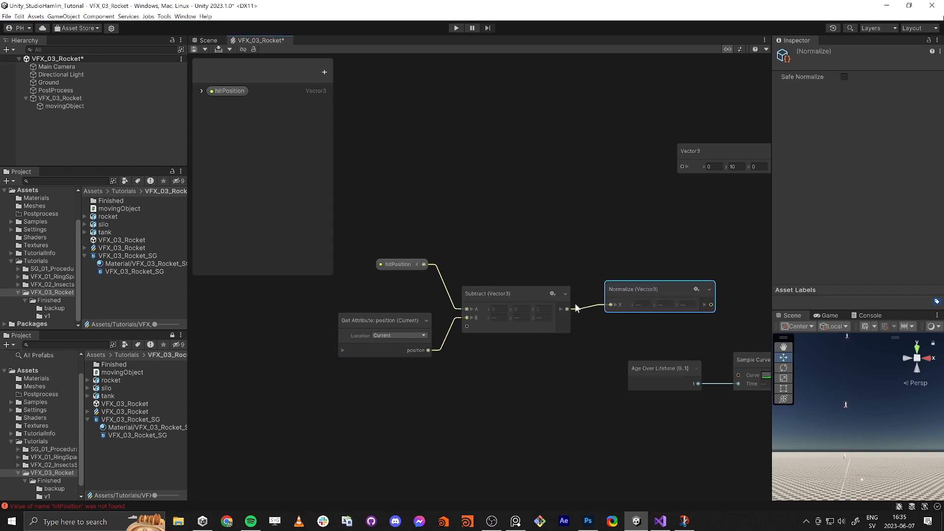
# Move the hitPosition, position, Subtract and Normalize nodes together away from the Age Over Lifetime node.
pyautogui.moveTo(391, 202); pyautogui.dragTo(612, 462)
pyautogui.moveTo(669, 288); pyautogui.dragTo(510, 283)
pyautogui.moveTo(493, 248); pyautogui.dragTo(487, 322, button='middle')
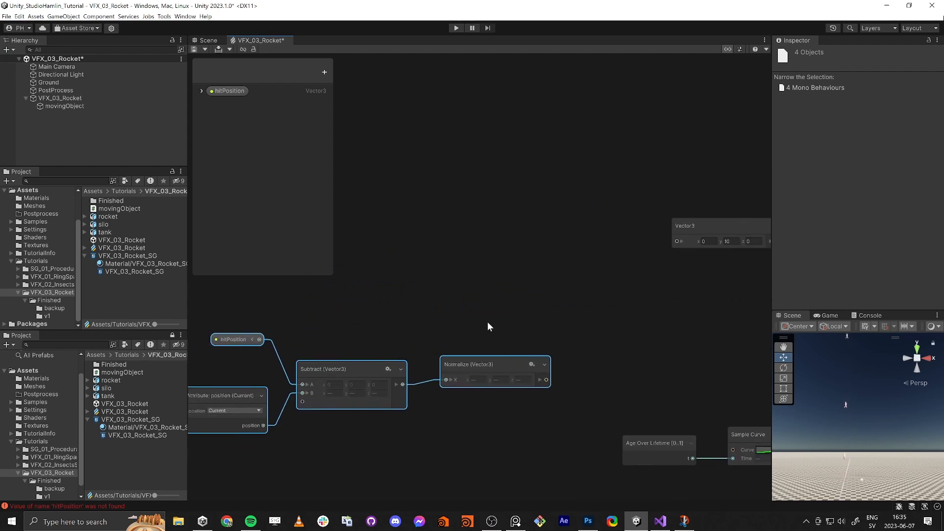
# Add a Multiply node after Normalize with B set to 1, and connect its output to the Lerp's Y input.
pyautogui.click(489, 323)
pyautogui.moveTo(546, 381); pyautogui.dragTo(580, 382)
pyautogui.write('mult')
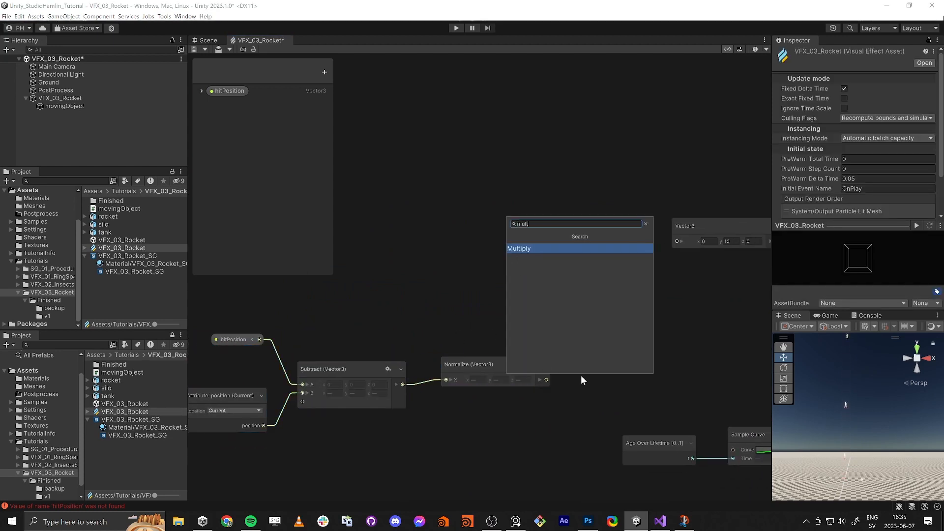
pyautogui.press('Return')
pyautogui.click(616, 392)
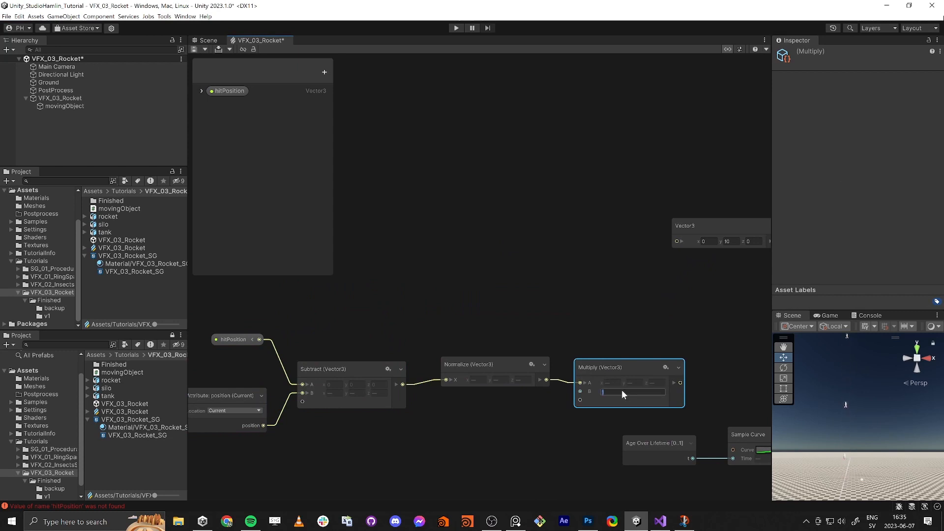
pyautogui.click(568, 322)
pyautogui.moveTo(664, 329); pyautogui.dragTo(516, 316, button='middle')
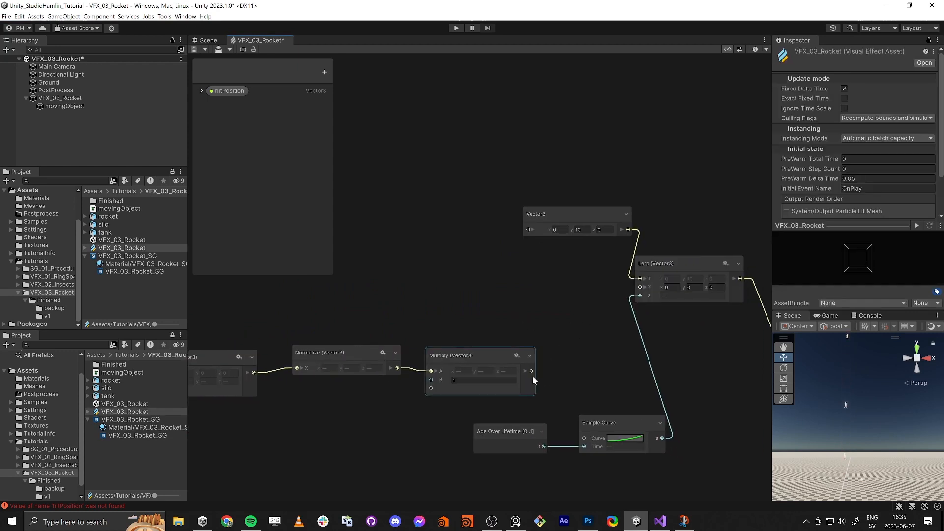
pyautogui.moveTo(531, 372); pyautogui.dragTo(640, 287)
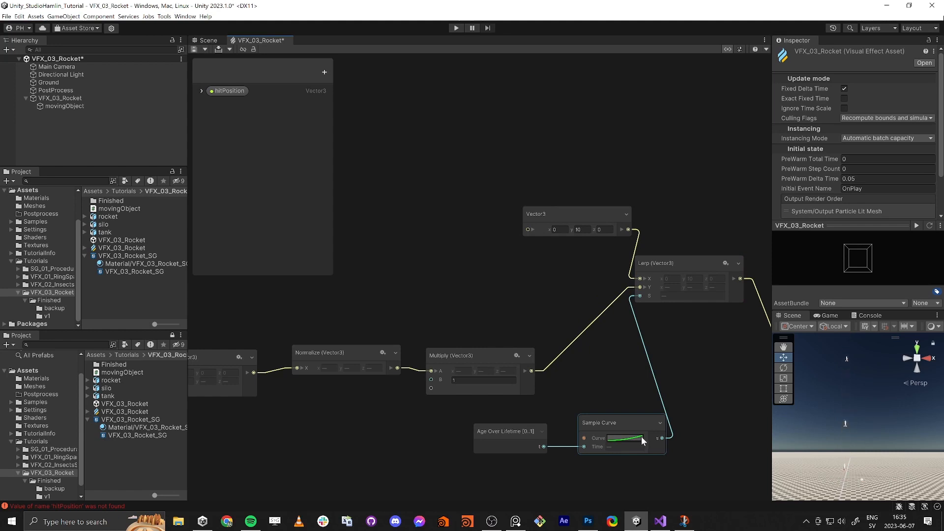
# Expand Bounds in the Initialize Particle context and set the bounds Size to 100, 100, 100.
pyautogui.moveTo(854, 480)
pyautogui.mouseDown(button='right')
pyautogui.moveTo(852, 408)
pyautogui.moveTo(857, 466)
pyautogui.mouseUp(button='right')
pyautogui.moveTo(713, 373); pyautogui.dragTo(492, 366, button='middle')
pyautogui.scroll(-2, 493, 366)
pyautogui.moveTo(558, 98); pyautogui.dragTo(455, 255, button='middle')
pyautogui.scroll(2, 494, 255)
pyautogui.moveTo(421, 340); pyautogui.dragTo(419, 211, button='middle')
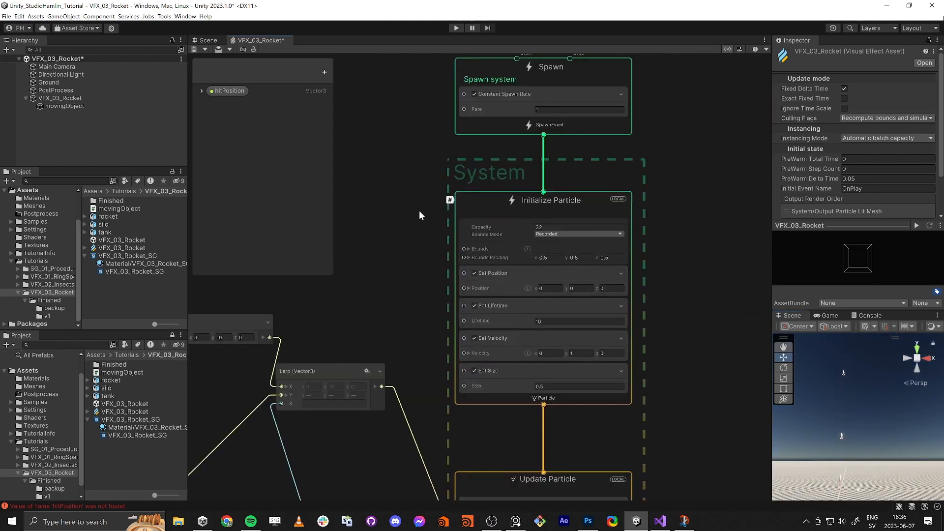
pyautogui.click(467, 249)
pyautogui.click(556, 265)
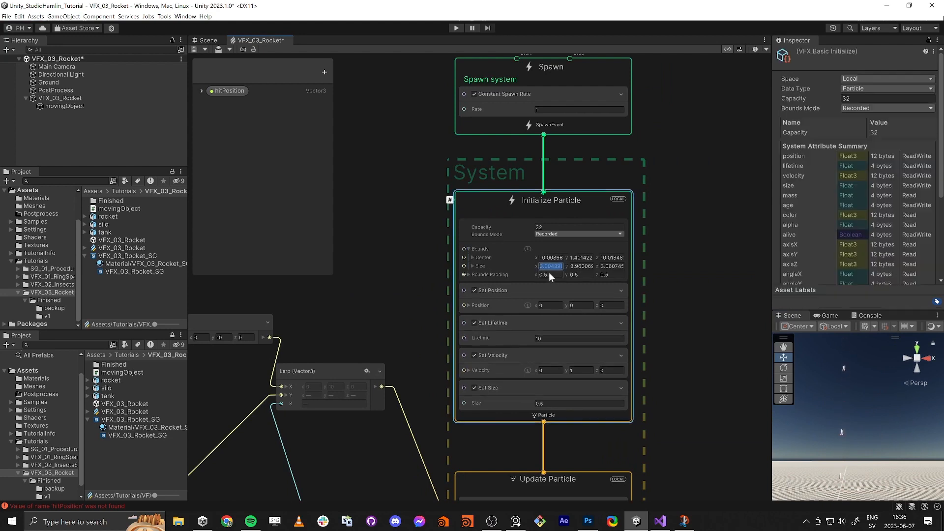
pyautogui.write('100')
pyautogui.press('Tab')
pyautogui.write('100')
pyautogui.press('Tab')
pyautogui.write('100')
pyautogui.press('Tab')
# Set B of the Multiply node after Normalize to 10.
pyautogui.moveTo(879, 458)
pyautogui.keyDown('alt'); pyautogui.mouseDown()
pyautogui.moveTo(865, 393)
pyautogui.moveTo(871, 453)
pyautogui.mouseUp(); pyautogui.keyUp('alt')
pyautogui.moveTo(331, 322); pyautogui.dragTo(520, 284, button='middle')
pyautogui.moveTo(441, 365); pyautogui.dragTo(431, 355)
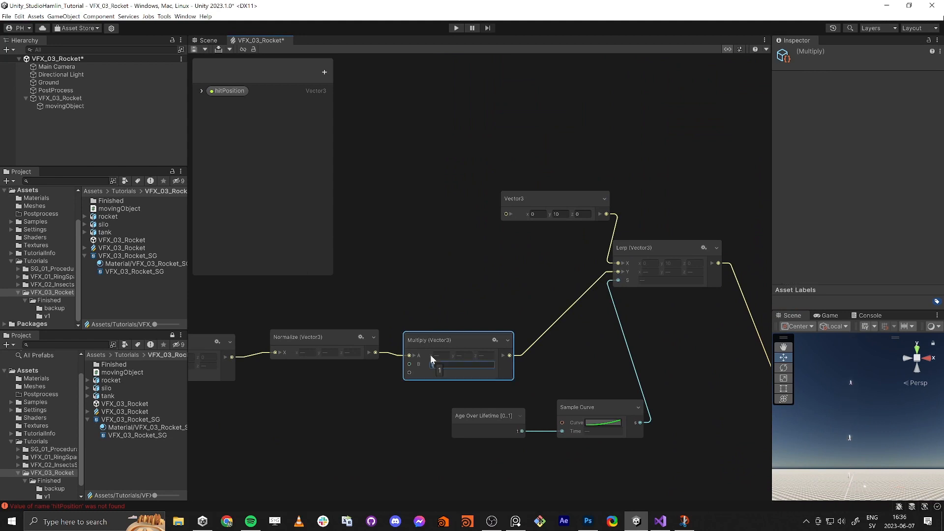
pyautogui.write('10')
pyautogui.keyDown('alt'); pyautogui.moveTo(840, 432); pyautogui.dragTo(880, 442); pyautogui.keyUp('alt')
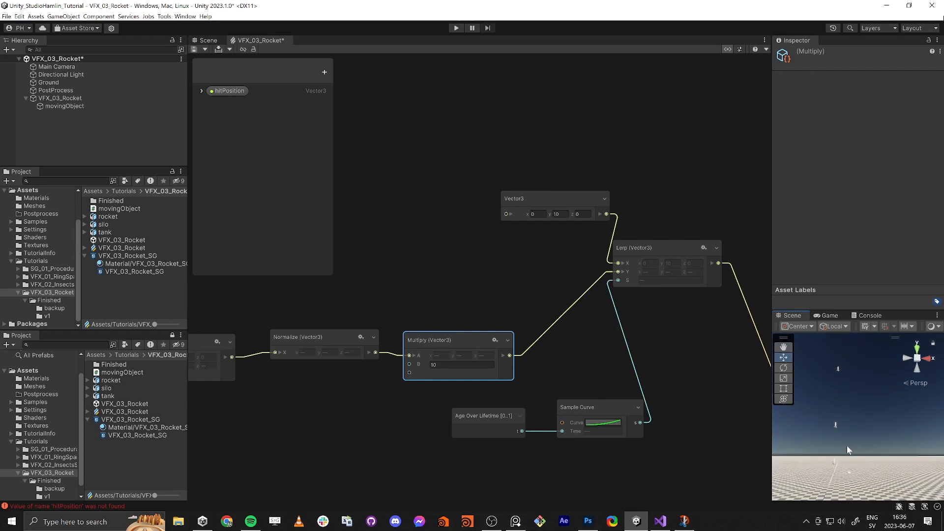
# Move the Sample Curve's end key at value 1.0 to a time of about 0.3.
pyautogui.click(603, 423)
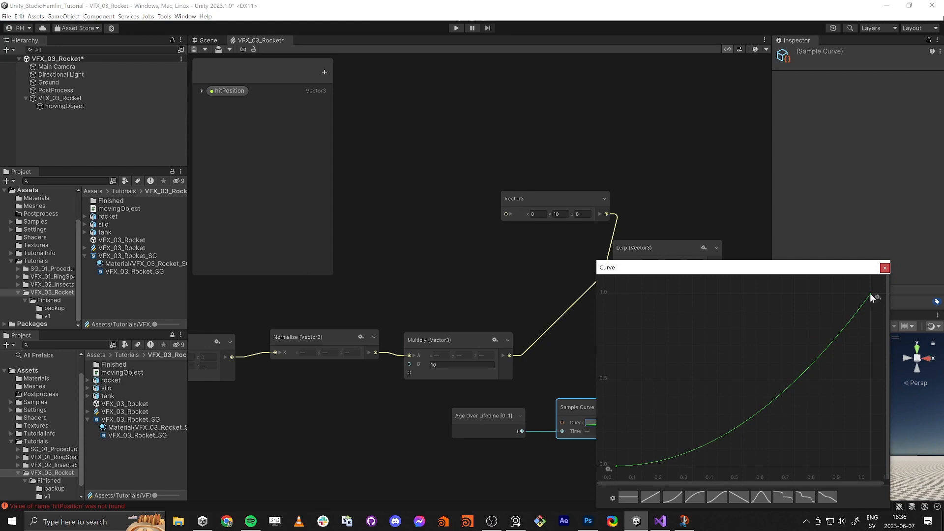
pyautogui.moveTo(870, 293); pyautogui.dragTo(670, 295)
pyautogui.moveTo(744, 267); pyautogui.dragTo(485, 195)
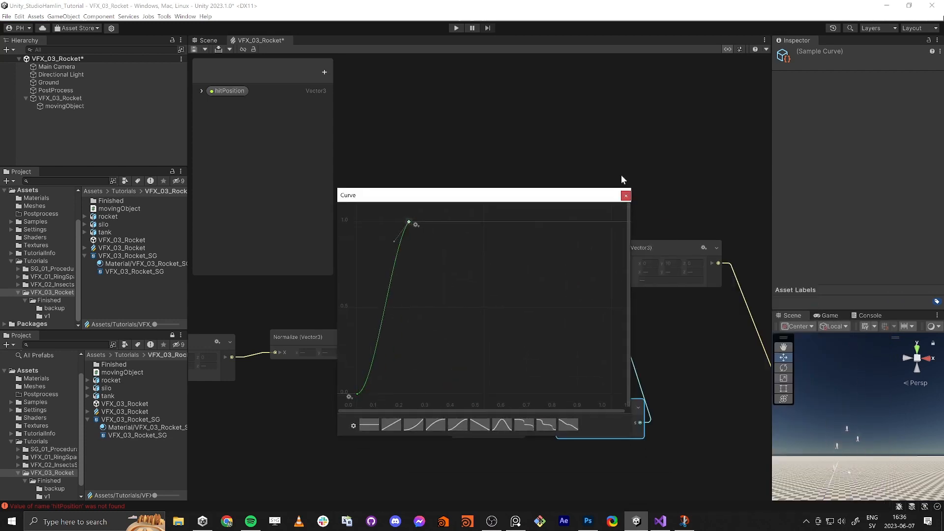
pyautogui.moveTo(409, 222); pyautogui.dragTo(436, 219)
pyautogui.click(625, 196)
# Set the Force block's Mode to Relative in Update Particle and inspect the rockets' flight up close in the scene.
pyautogui.moveTo(745, 351)
pyautogui.mouseDown(button='middle')
pyautogui.moveTo(635, 314)
pyautogui.moveTo(648, 324)
pyautogui.mouseUp(button='middle')
pyautogui.moveTo(694, 365); pyautogui.dragTo(664, 357, button='middle')
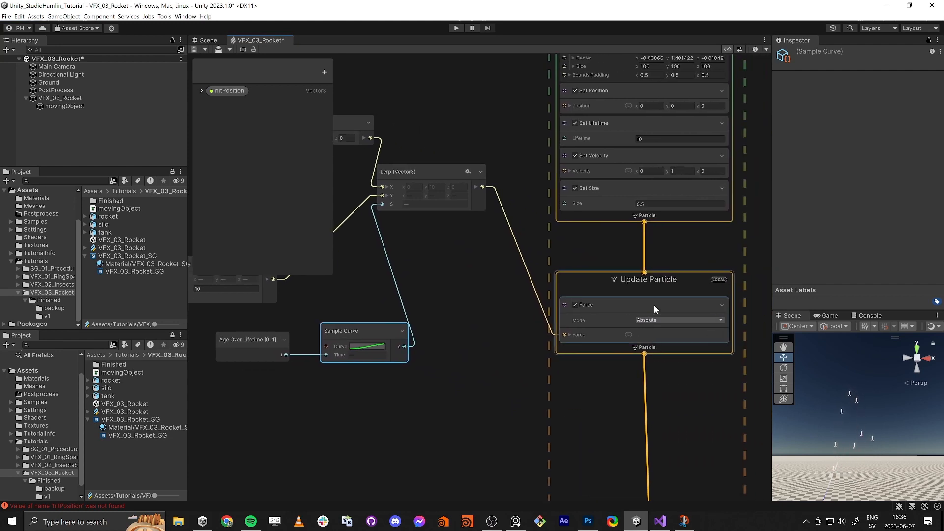
pyautogui.click(654, 319)
pyautogui.click(659, 338)
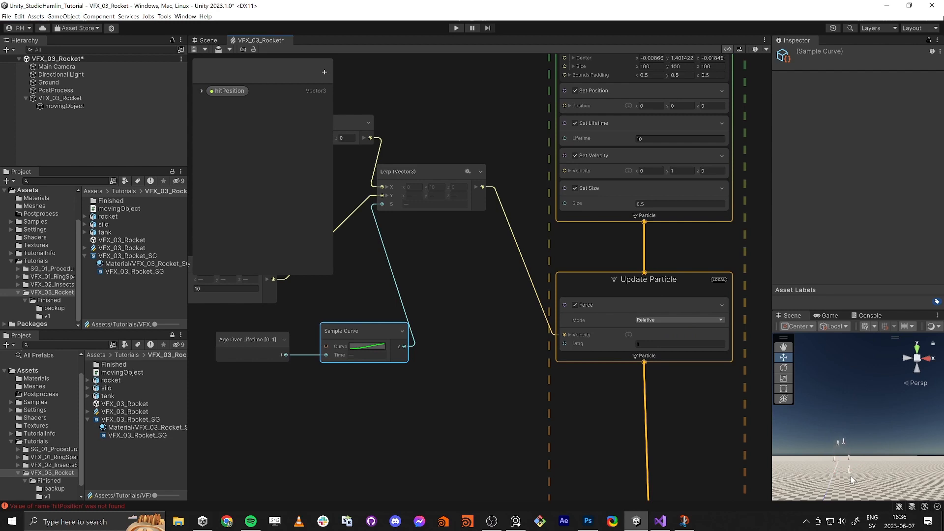
pyautogui.moveTo(851, 476); pyautogui.dragTo(829, 492, button='right')
pyautogui.press('q')
pyautogui.press('w')
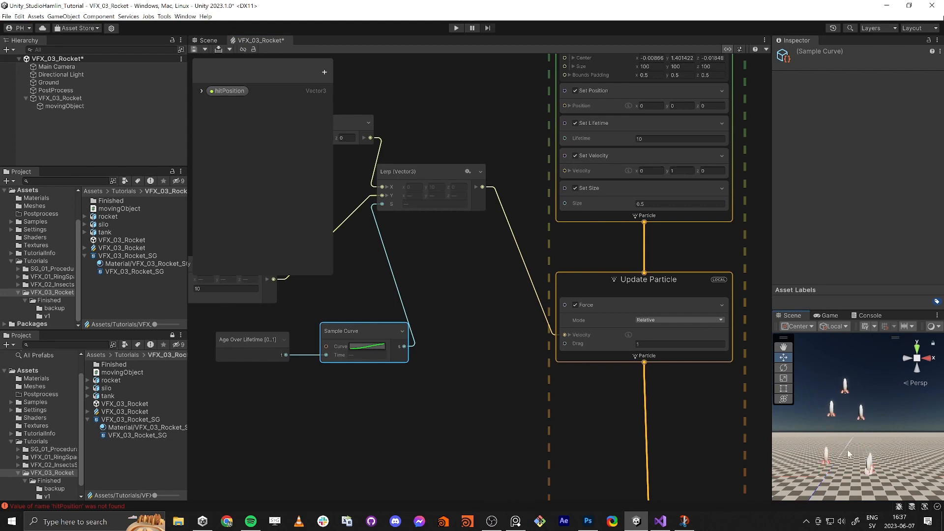
# Add an Orient: Along Velocity block to the Output Particle Lit Mesh context.
pyautogui.moveTo(476, 439); pyautogui.dragTo(459, 297, button='middle')
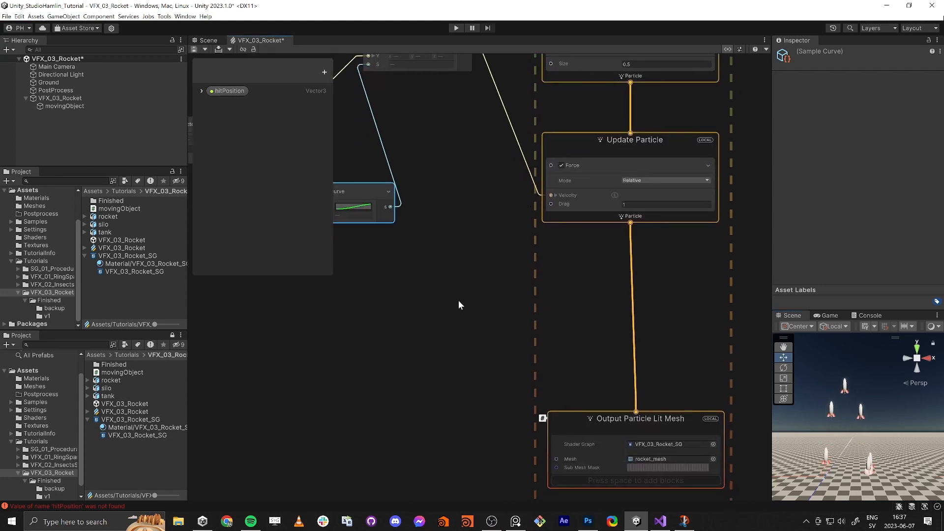
pyautogui.moveTo(467, 397); pyautogui.dragTo(442, 287, button='middle')
pyautogui.moveTo(449, 373); pyautogui.dragTo(402, 349, button='middle')
pyautogui.click(491, 282)
pyautogui.press('space')
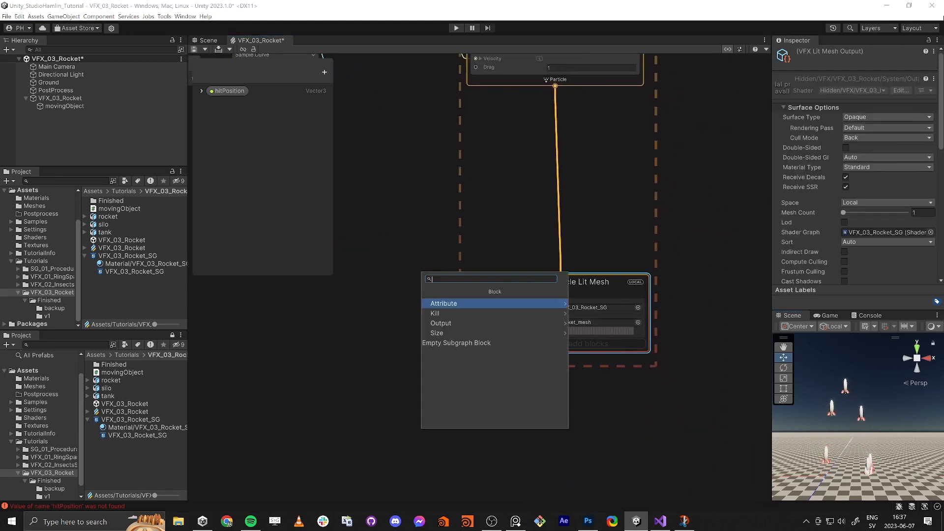
pyautogui.write('orient')
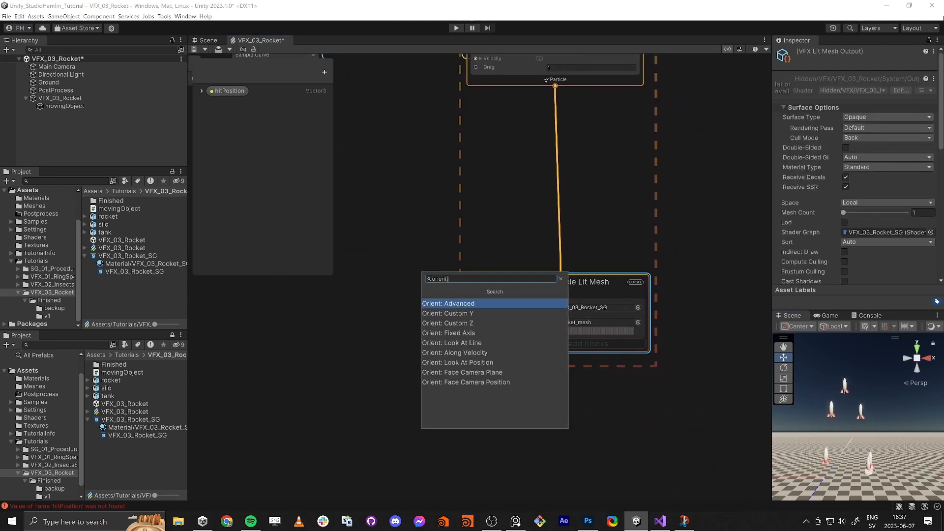
pyautogui.press('Down')
pyautogui.press('Down')
pyautogui.press('Down')
pyautogui.press('Down')
pyautogui.press('Down')
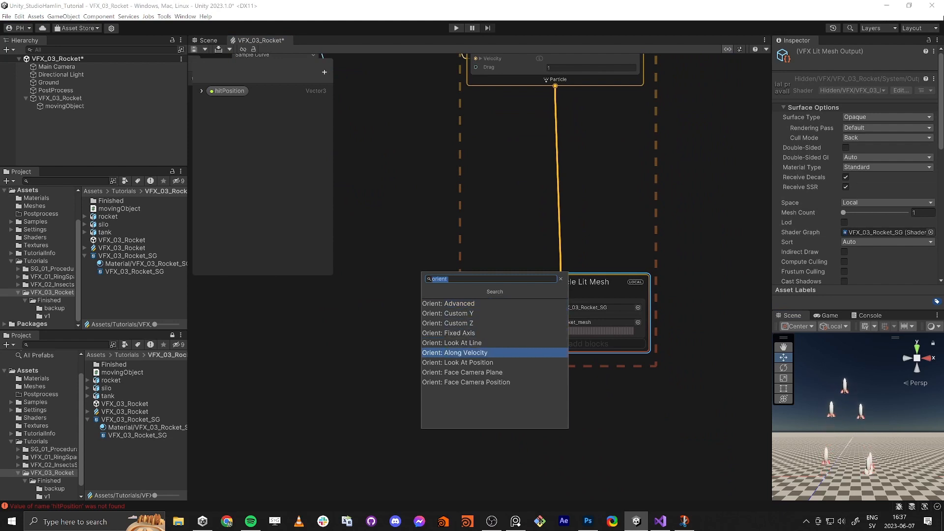
pyautogui.press('Return')
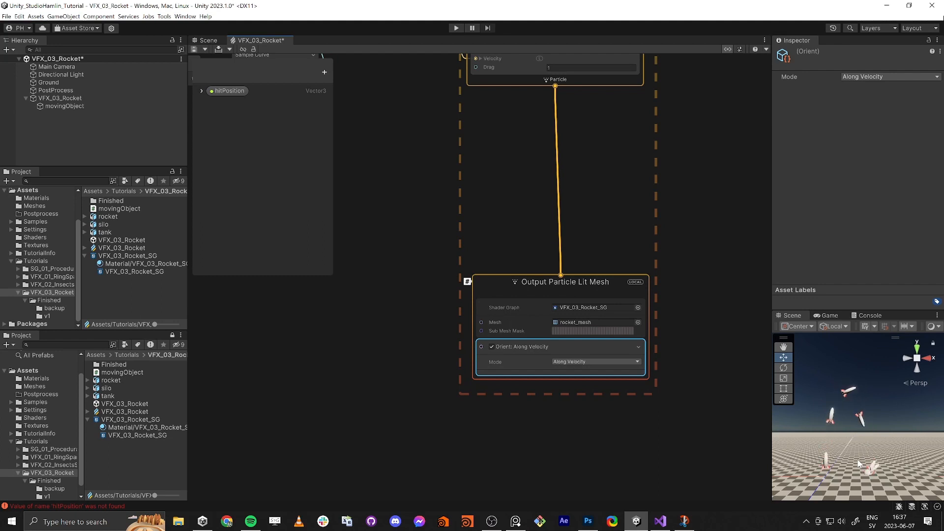
# Try shifting movingObject in the scene to test the rockets' aim, and undo the move.
pyautogui.click(64, 106)
pyautogui.moveTo(908, 473)
pyautogui.mouseDown()
pyautogui.moveTo(846, 465)
pyautogui.moveTo(905, 470)
pyautogui.moveTo(912, 483)
pyautogui.mouseUp()
pyautogui.hotkey('ctrl', 'z')
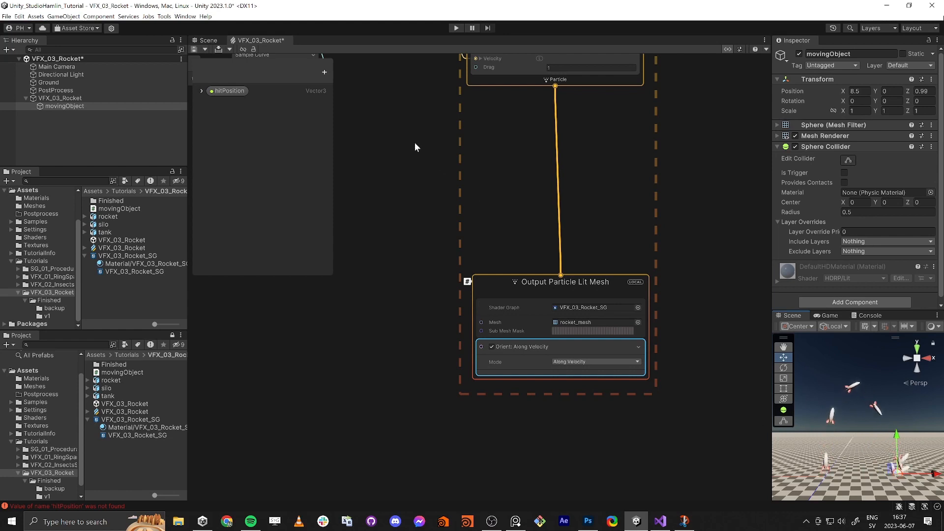
# Add a Collide with Plane block to the Update Particle context.
pyautogui.moveTo(416, 147); pyautogui.dragTo(417, 357, button='middle')
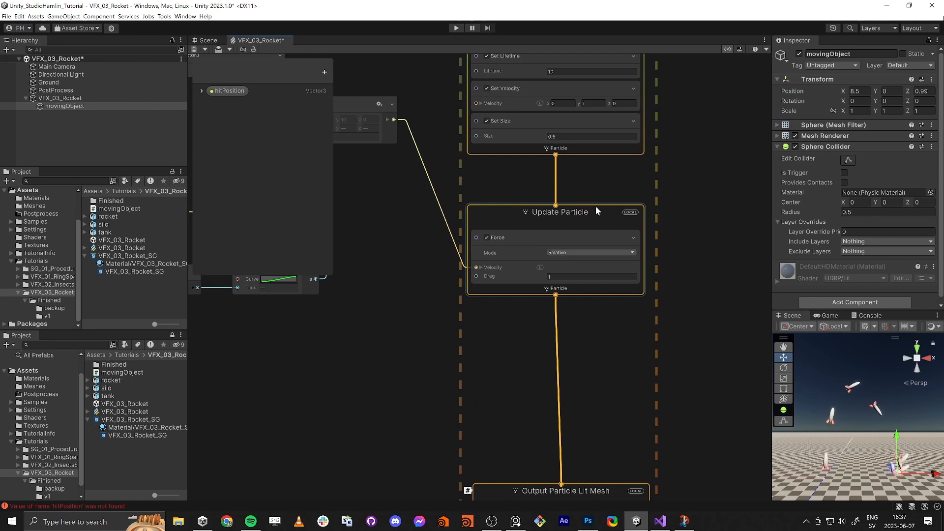
pyautogui.click(512, 212)
pyautogui.press('space')
pyautogui.write('cco')
pyautogui.press('BackSpace')
pyautogui.press('BackSpace')
pyautogui.write('olli')
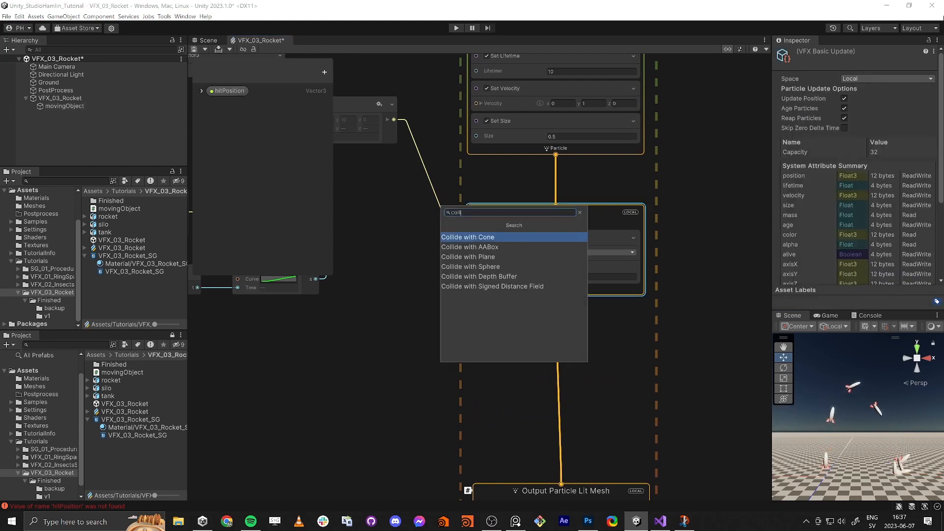
pyautogui.press('Down')
pyautogui.press('Return')
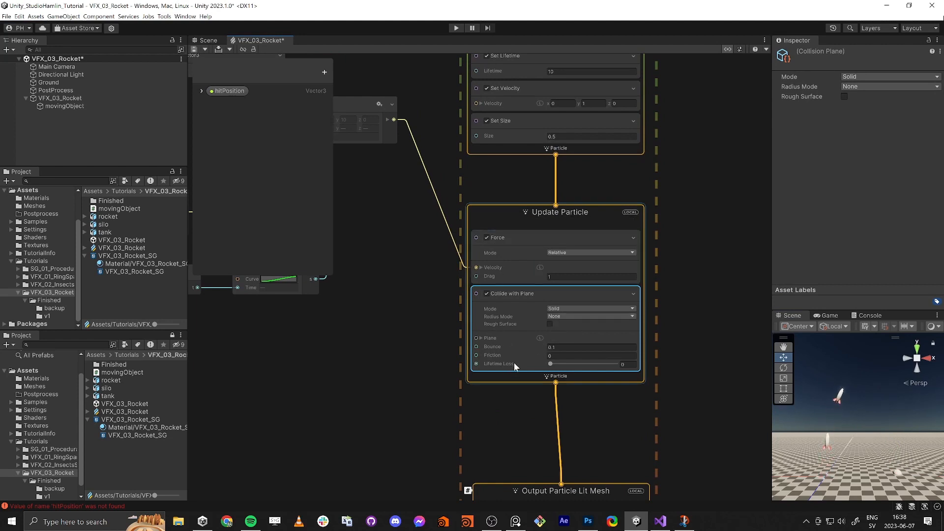
# Set the Collide with Plane block's Bounce to 0 and its Lifetime Loss to 1.
pyautogui.moveTo(521, 346); pyautogui.dragTo(512, 347)
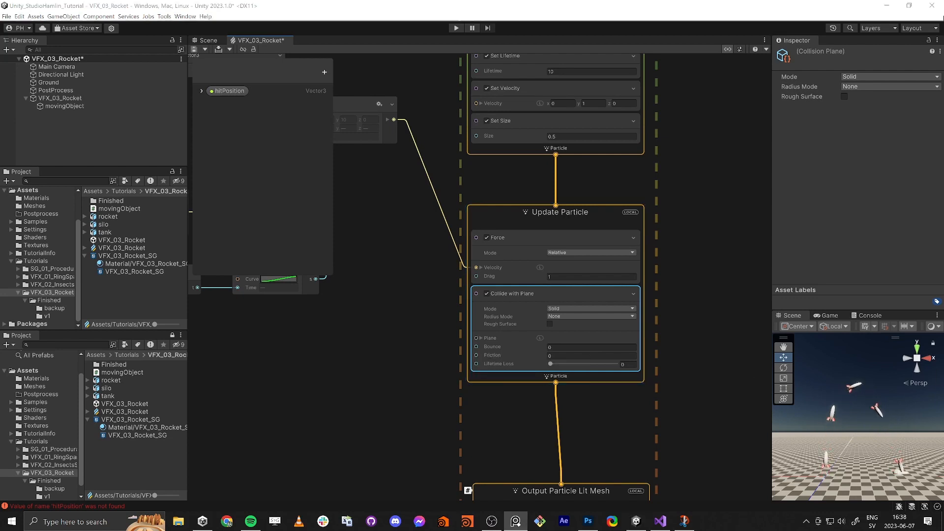
pyautogui.click(403, 353)
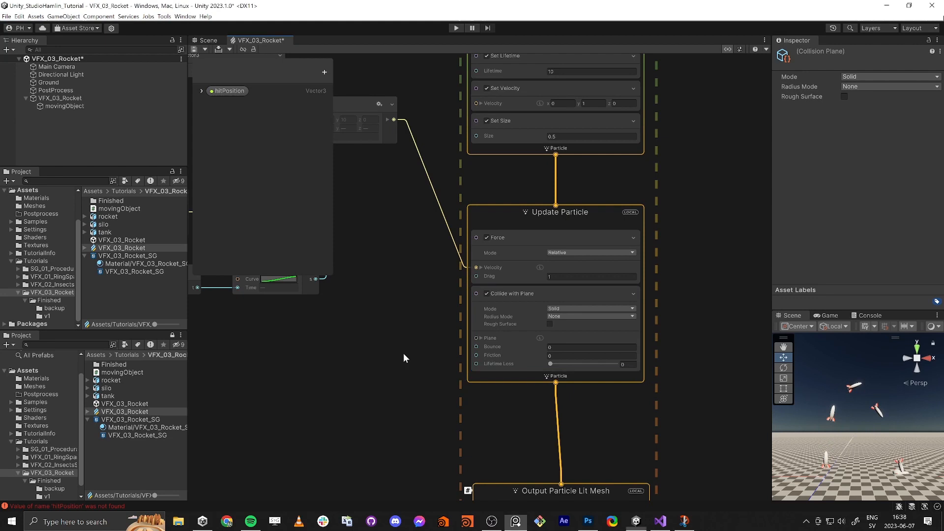
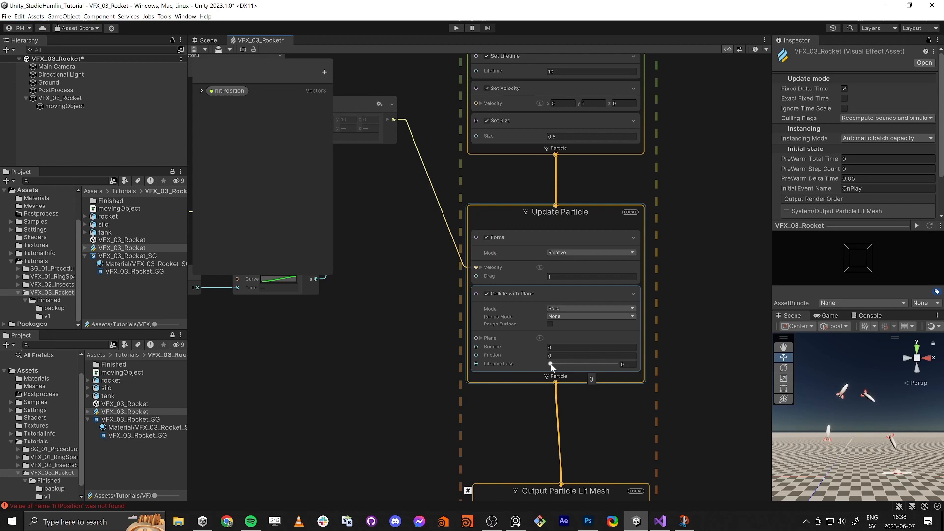
pyautogui.moveTo(552, 367); pyautogui.dragTo(648, 371)
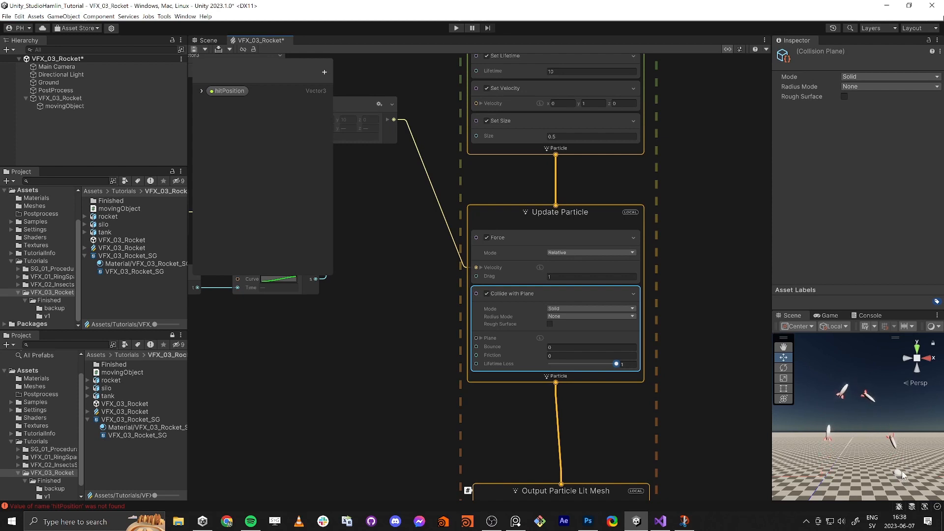
# Add a Trigger Event On Die block to the Update Particle context.
pyautogui.moveTo(481, 431); pyautogui.dragTo(472, 401, button='middle')
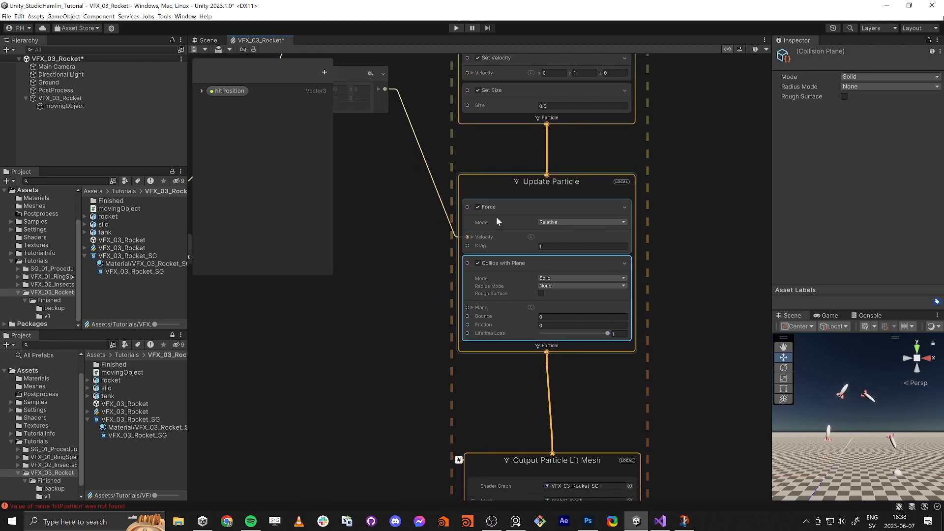
pyautogui.click(491, 177)
pyautogui.press('space')
pyautogui.write('even')
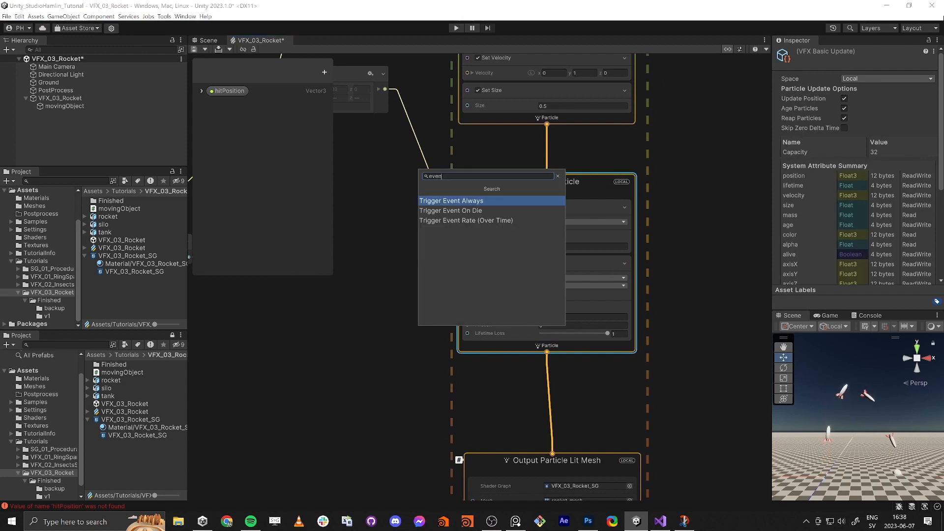
pyautogui.press('Down')
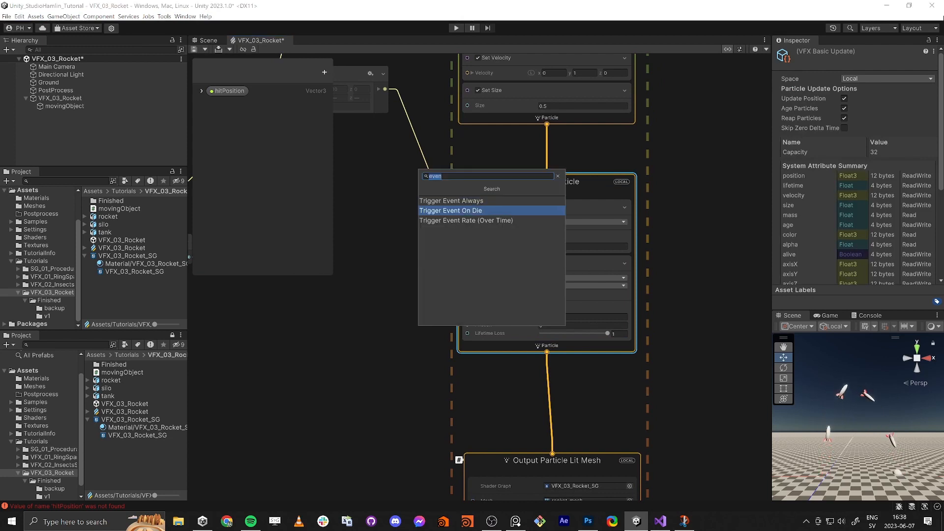
pyautogui.press('Return')
pyautogui.moveTo(491, 423); pyautogui.dragTo(434, 334, button='middle')
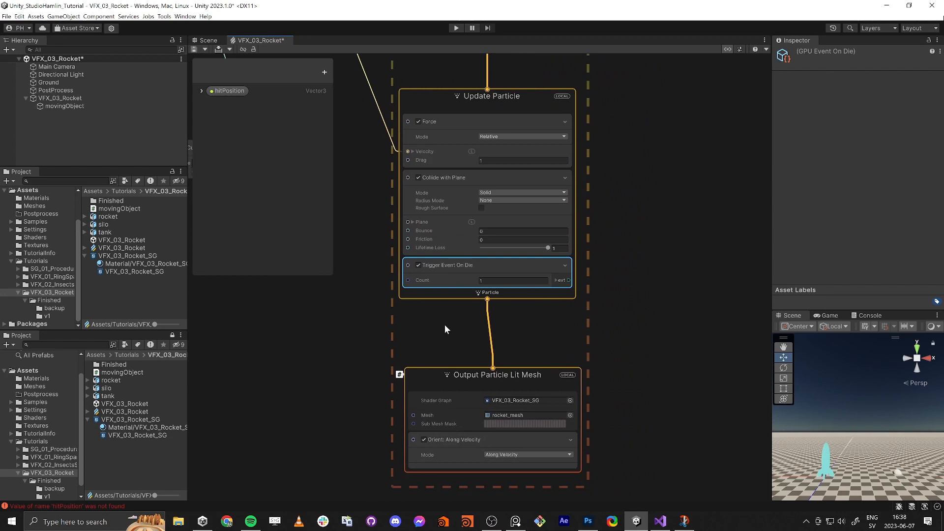
pyautogui.press('space')
pyautogui.click(665, 246)
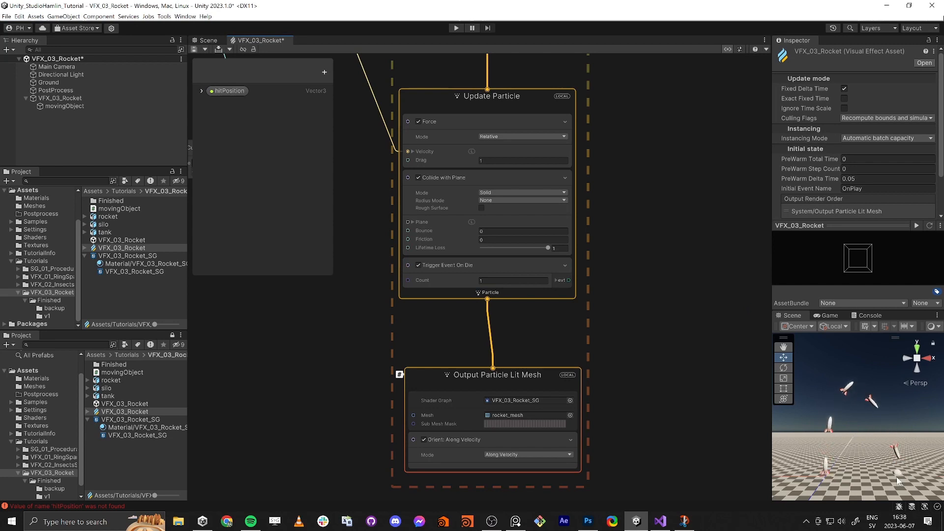
# Move the Output Particle Lit Mesh context slightly further below Update Particle.
pyautogui.moveTo(492, 375); pyautogui.dragTo(488, 410)
pyautogui.scroll(-4, 565, 290)
pyautogui.moveTo(617, 305); pyautogui.dragTo(455, 306, button='middle')
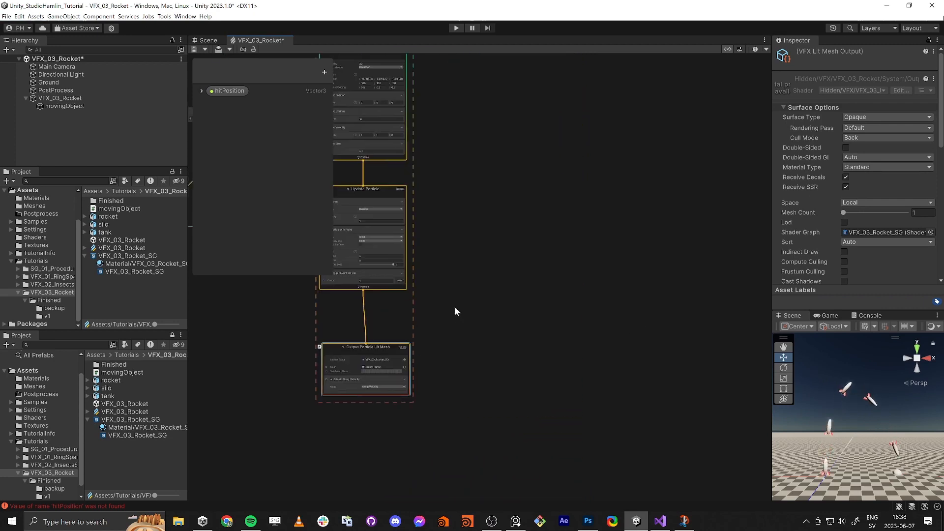
# Create a GPUEvent context from the Trigger Event On Die output and place it well clear of the rocket system.
pyautogui.moveTo(405, 280); pyautogui.dragTo(584, 299)
pyautogui.scroll(2, 418, 275)
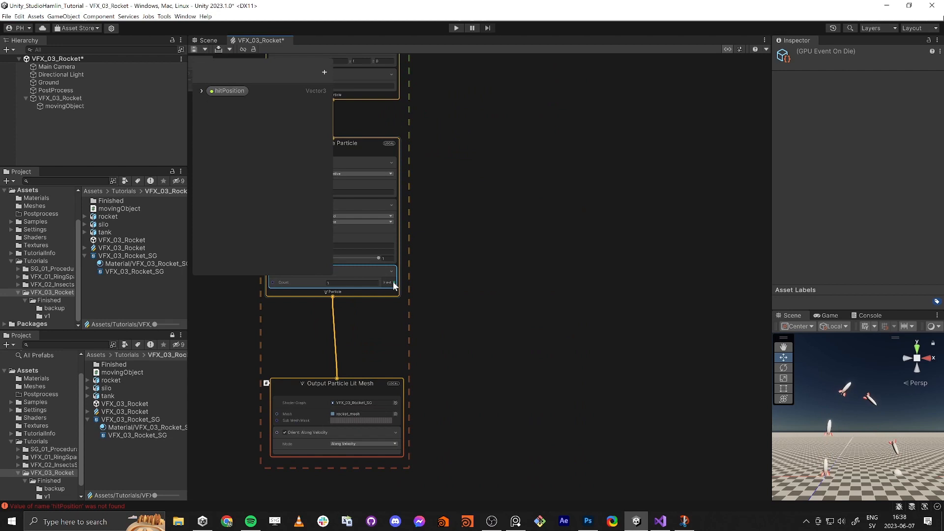
pyautogui.moveTo(394, 282); pyautogui.dragTo(643, 284)
pyautogui.write('gpu')
pyautogui.press('Return')
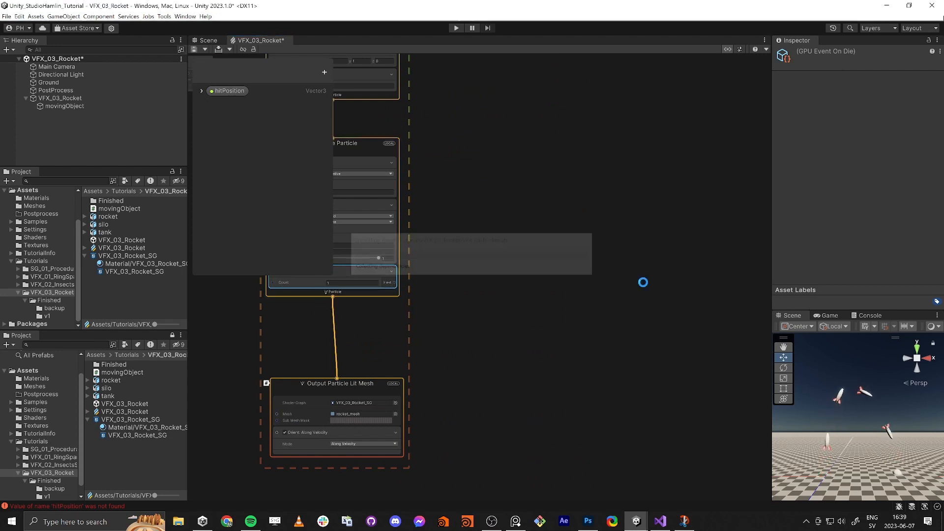
pyautogui.moveTo(608, 379); pyautogui.dragTo(509, 358, button='middle')
pyautogui.moveTo(569, 243); pyautogui.dragTo(662, 237)
pyautogui.moveTo(486, 350); pyautogui.dragTo(615, 317, button='middle')
pyautogui.scroll(-2, 614, 317)
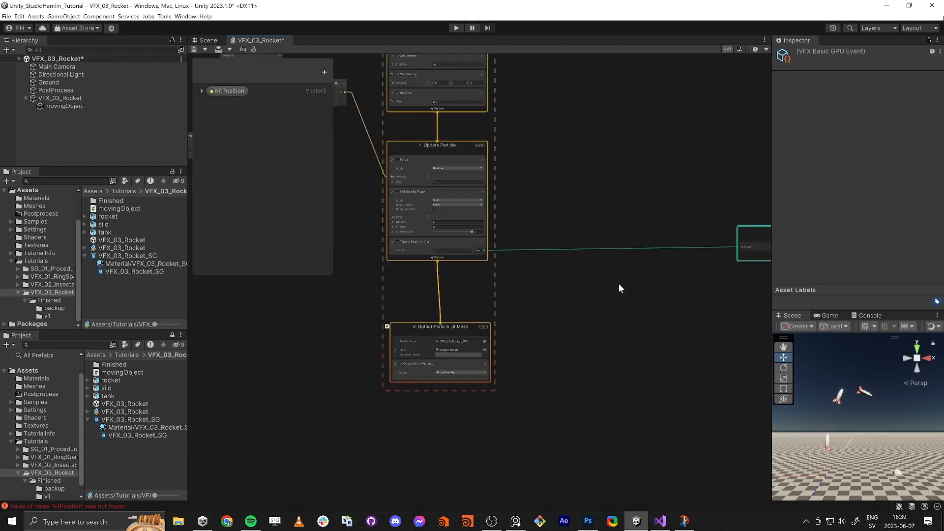
pyautogui.moveTo(668, 287); pyautogui.dragTo(626, 299, button='middle')
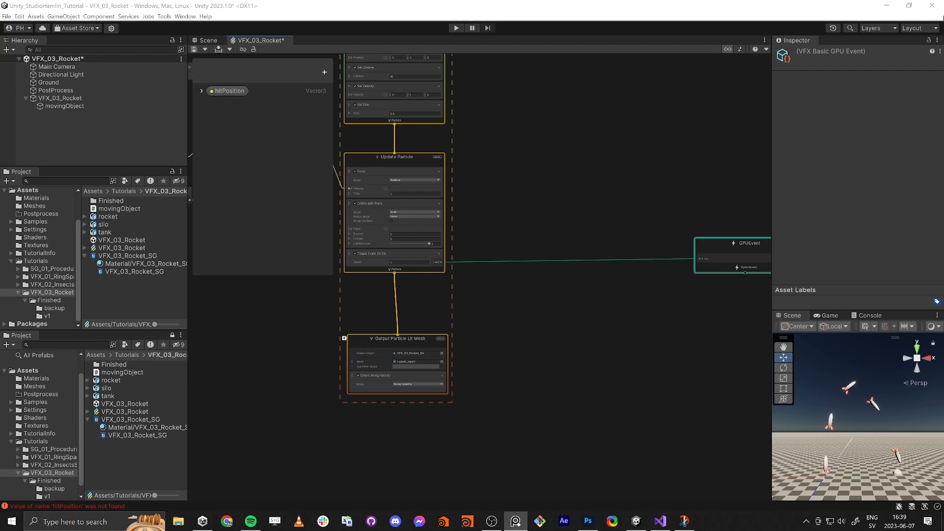
pyautogui.click(654, 394)
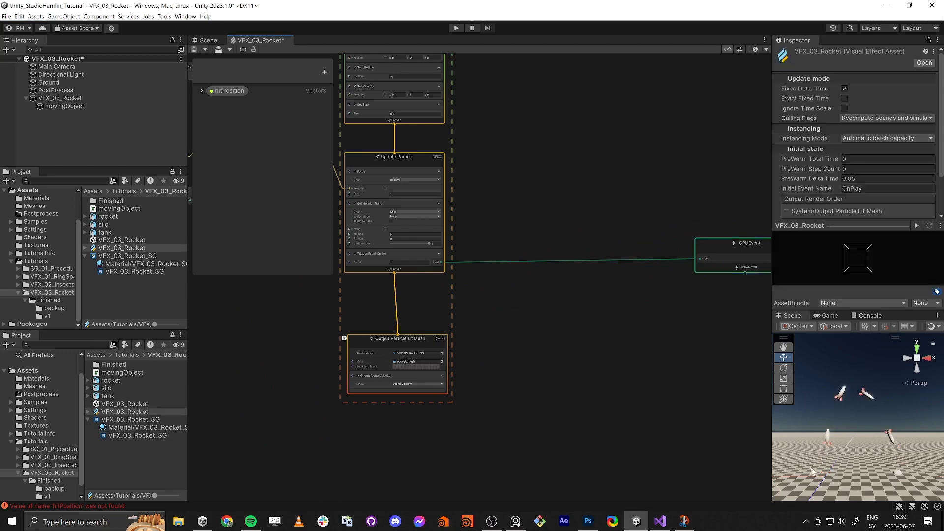
# Add a Trigger Event Always block below Trigger Event On Die in the Update Particle context.
pyautogui.moveTo(487, 300); pyautogui.dragTo(493, 314, button='middle')
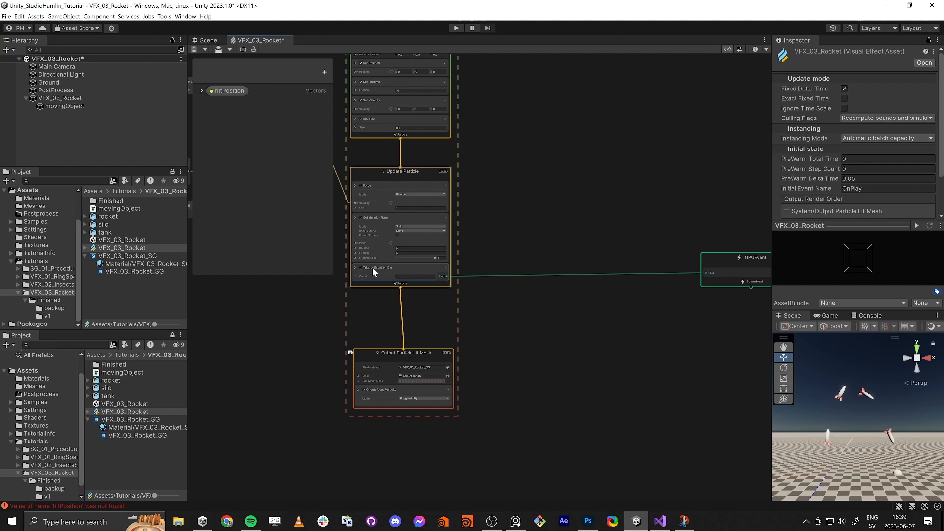
pyautogui.click(368, 170)
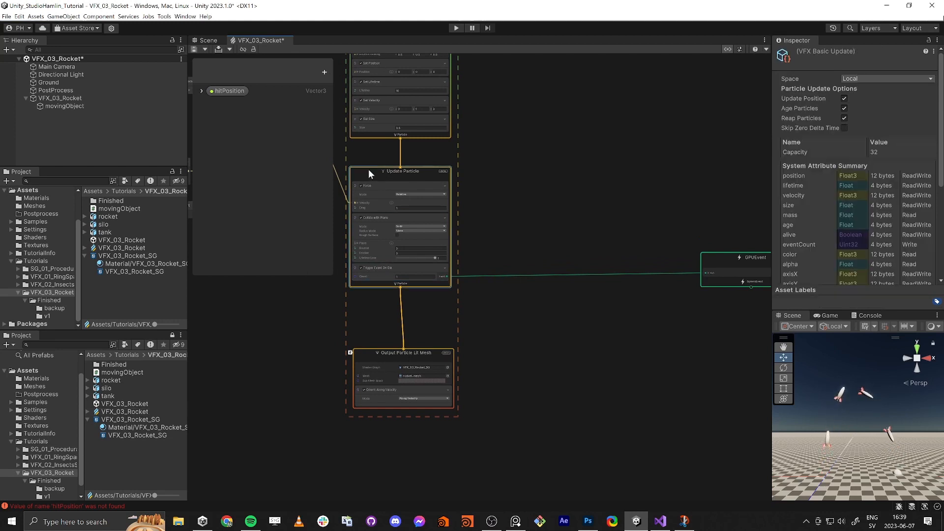
pyautogui.press('space')
pyautogui.write('trigger')
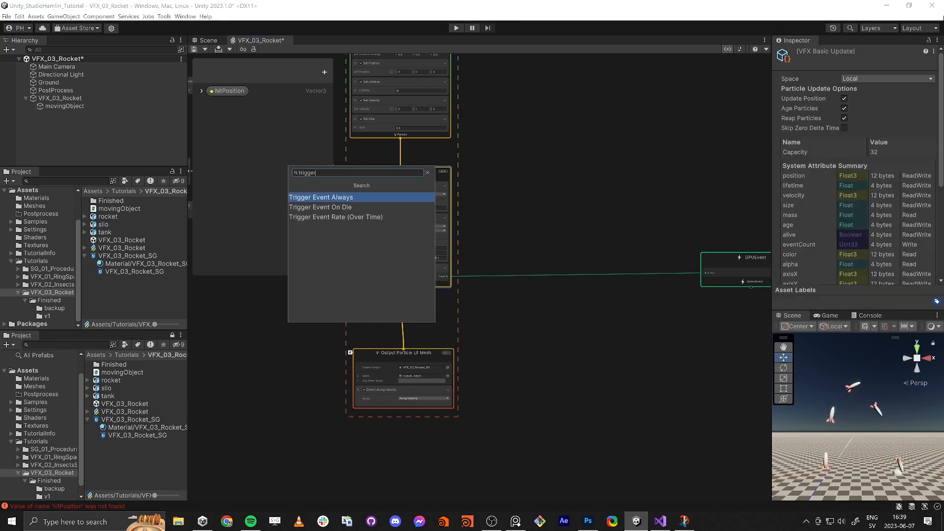
pyautogui.press('Return')
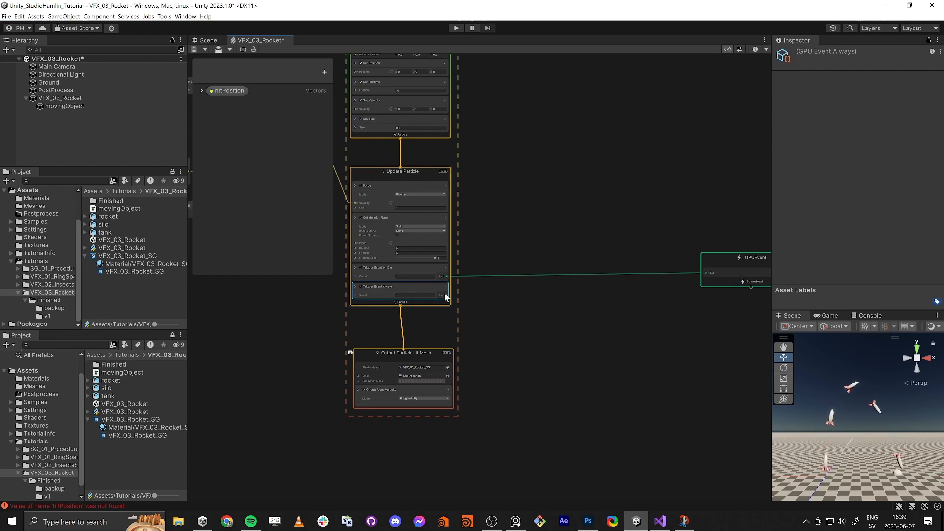
# Create a GPUEvent context from the Trigger Event Always output, between the rocket system and the existing GPUEvent.
pyautogui.moveTo(446, 297); pyautogui.dragTo(559, 352)
pyautogui.write('gpu eve')
pyautogui.press('Return')
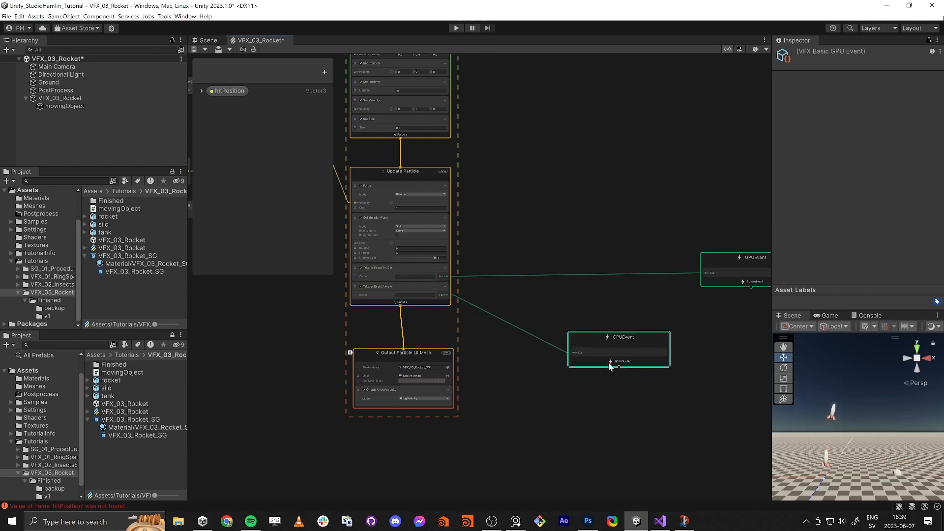
# Add an Initialize Particle context from the new GPUEvent's SpawnEvent output and place it just below the event.
pyautogui.moveTo(642, 422); pyautogui.dragTo(606, 363, button='middle')
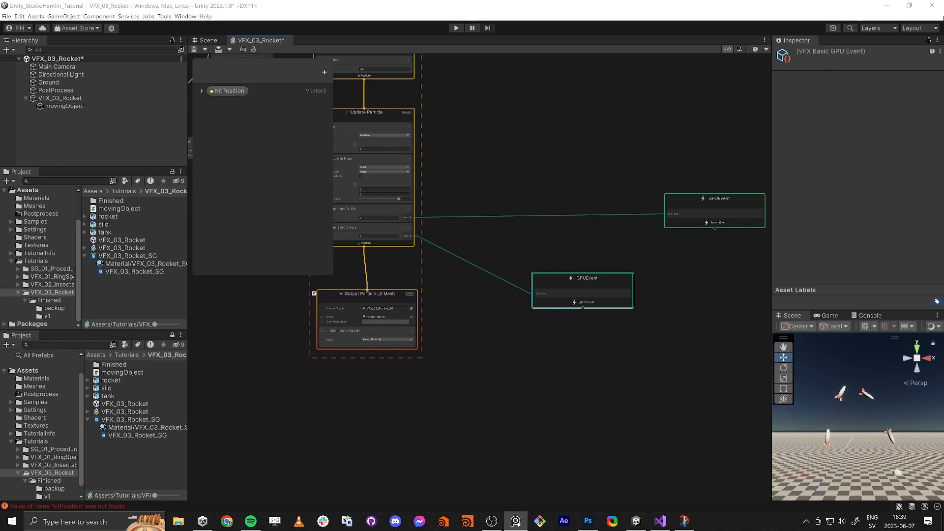
pyautogui.moveTo(612, 444); pyautogui.dragTo(557, 329, button='middle')
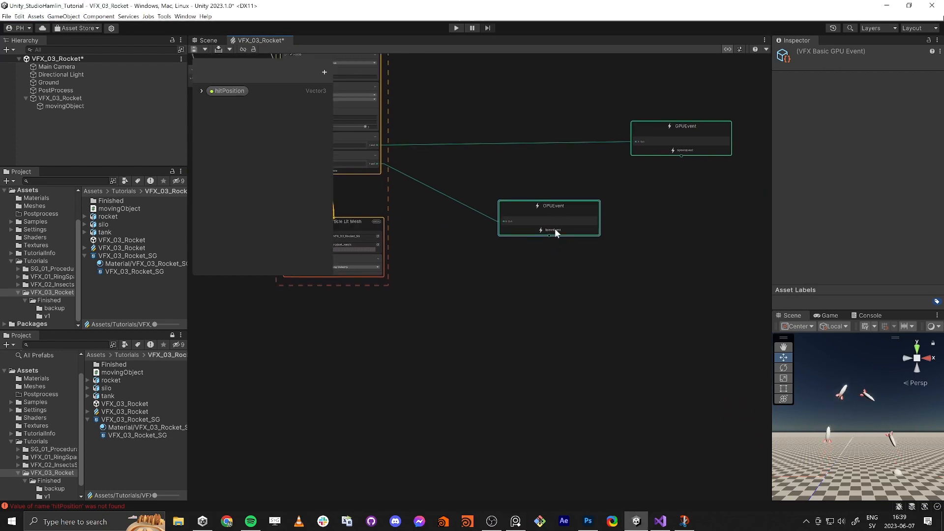
pyautogui.moveTo(549, 235); pyautogui.dragTo(555, 333)
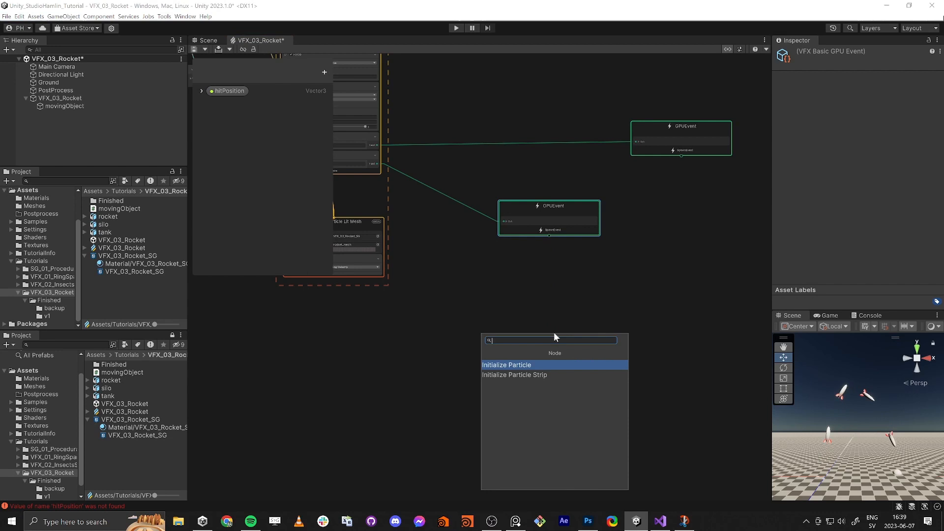
pyautogui.press('Return')
pyautogui.moveTo(565, 361); pyautogui.dragTo(554, 292)
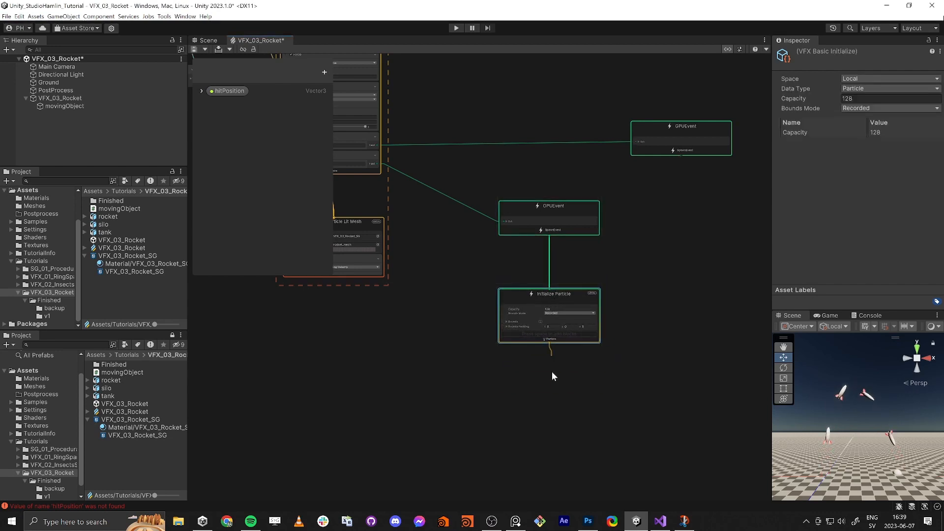
# Add an Update Particle context connected below the new Initialize Particle context.
pyautogui.moveTo(553, 374); pyautogui.dragTo(557, 395)
pyautogui.write('upda')
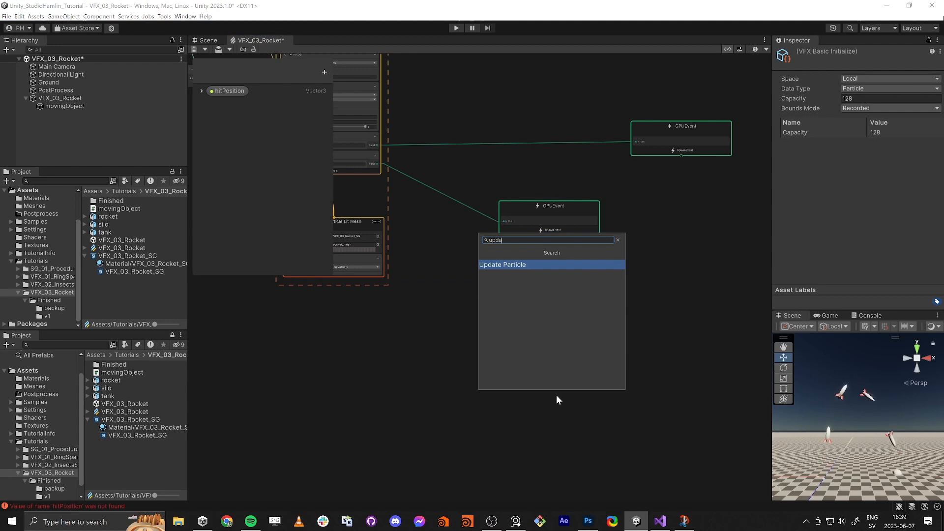
pyautogui.press('Return')
pyautogui.moveTo(556, 394)
pyautogui.mouseDown()
pyautogui.moveTo(545, 432)
pyautogui.moveTo(547, 409)
pyautogui.mouseUp()
pyautogui.click(552, 416)
# Connect an Output Particle HDRP Lit Mesh context to the new Update Particle and align it underneath.
pyautogui.moveTo(480, 441); pyautogui.dragTo(448, 291, button='middle')
pyautogui.moveTo(517, 281); pyautogui.dragTo(518, 367)
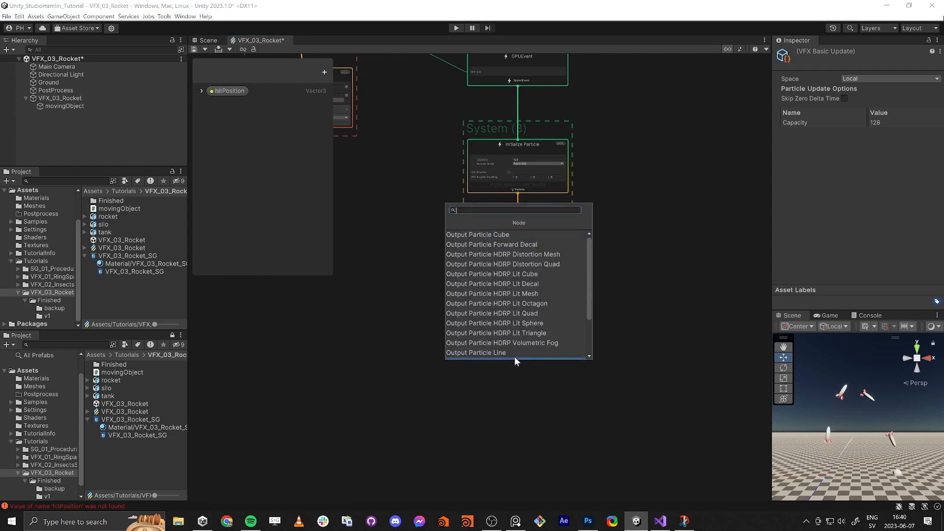
pyautogui.write('mesh')
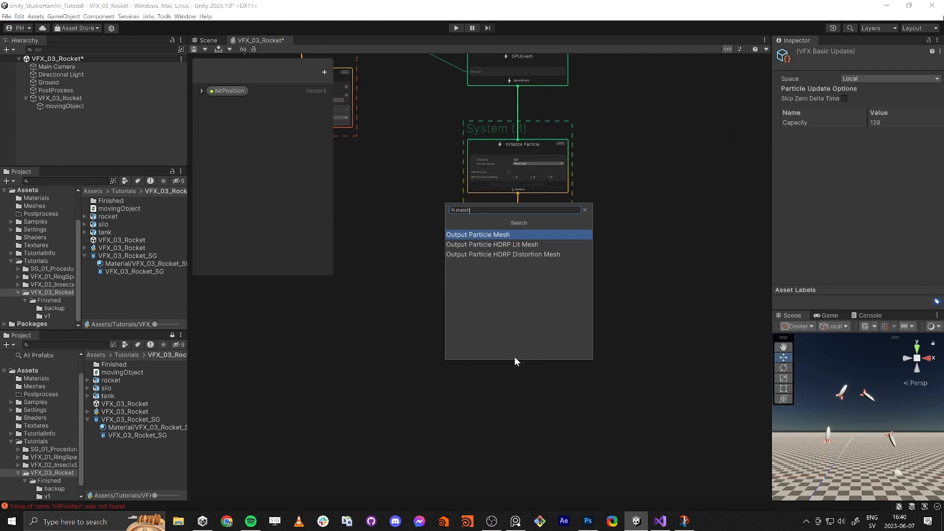
pyautogui.press('Down')
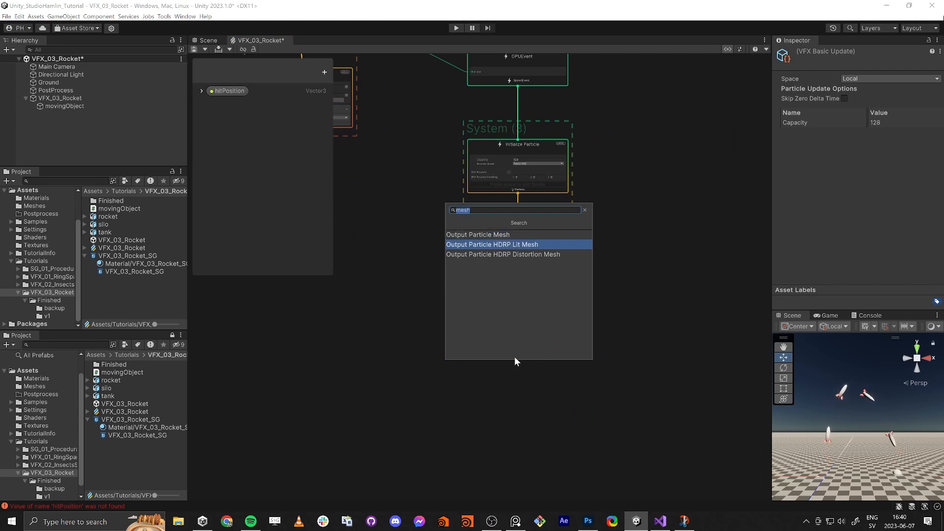
pyautogui.press('Return')
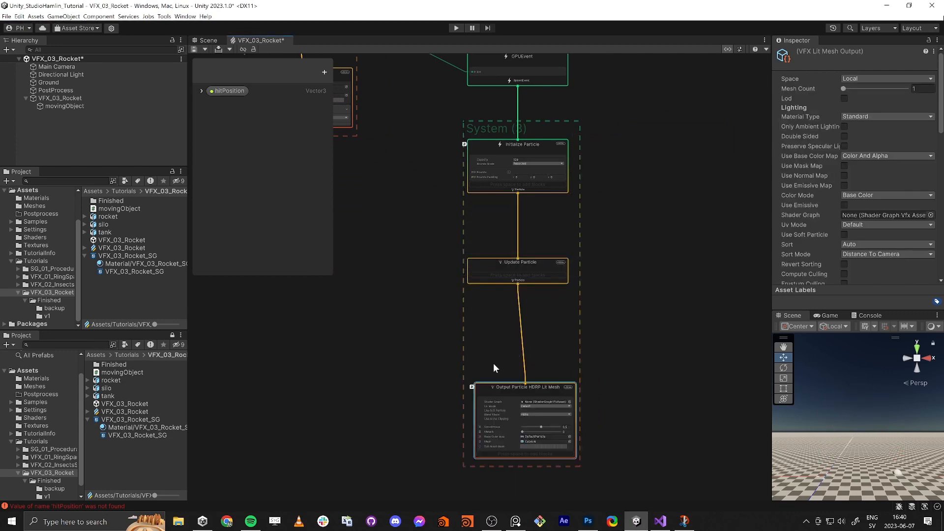
pyautogui.moveTo(512, 382); pyautogui.dragTo(500, 382)
# Check the Experimental Operators/Blocks option in the Visual Effects preferences.
pyautogui.moveTo(421, 127); pyautogui.dragTo(438, 349, button='middle')
pyautogui.click(549, 286)
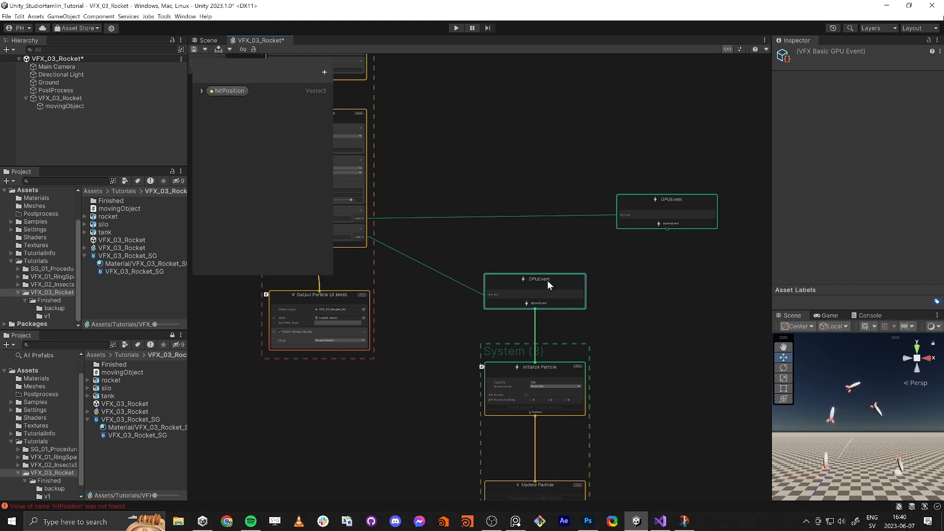
pyautogui.click(20, 17)
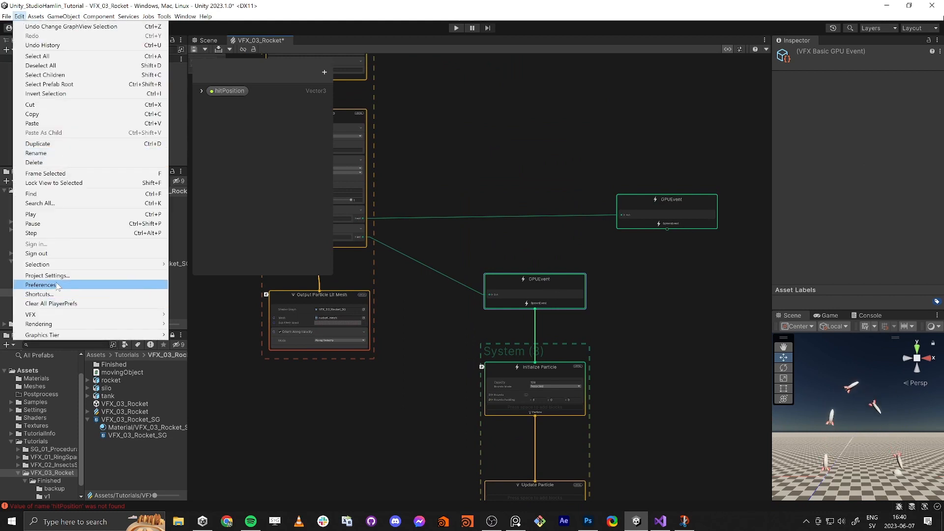
pyautogui.click(41, 286)
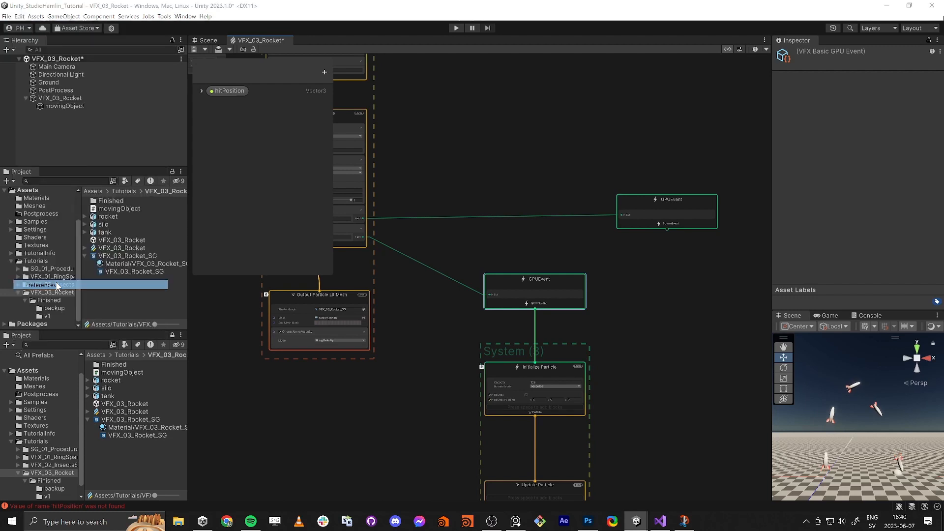
pyautogui.click(185, 259)
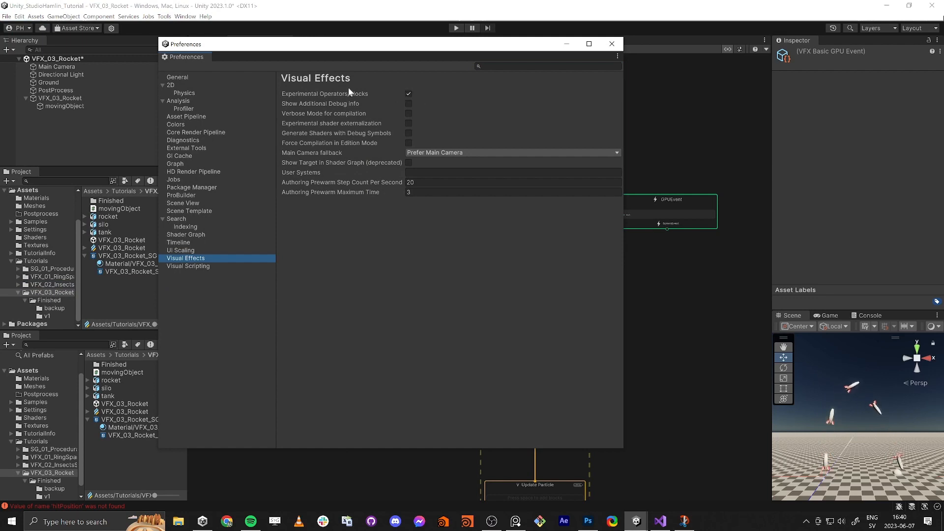
pyautogui.moveTo(340, 97)
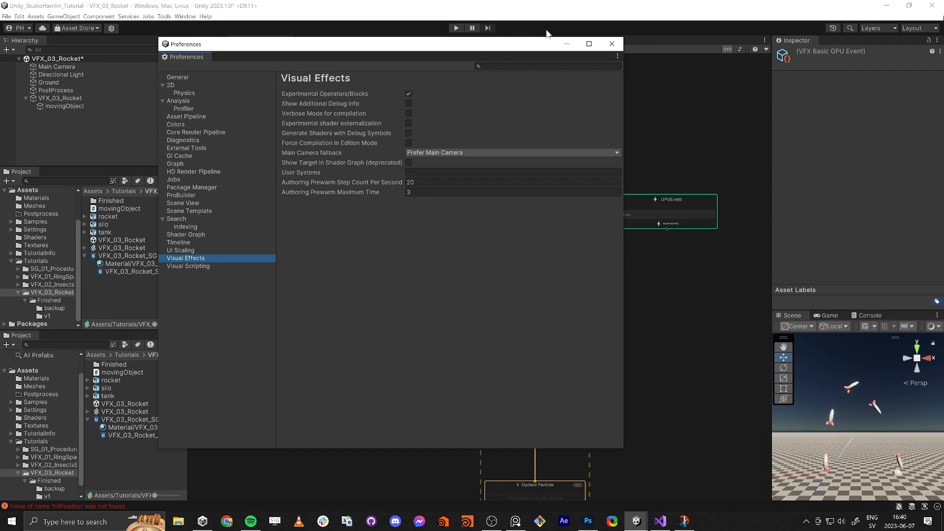
pyautogui.click(612, 45)
# Set the capacity of the new system's Initialize Particle context to 10000.
pyautogui.moveTo(438, 399); pyautogui.dragTo(442, 193, button='middle')
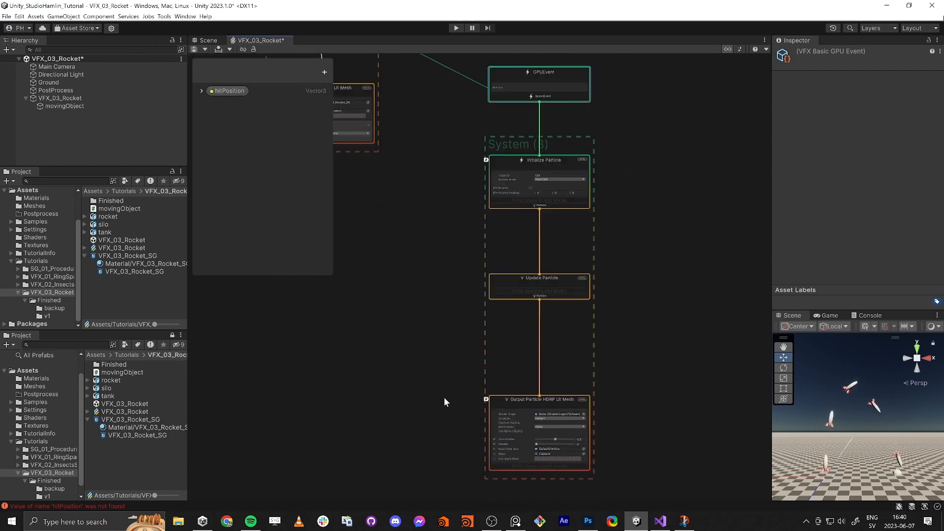
pyautogui.moveTo(424, 291); pyautogui.dragTo(450, 410, button='middle')
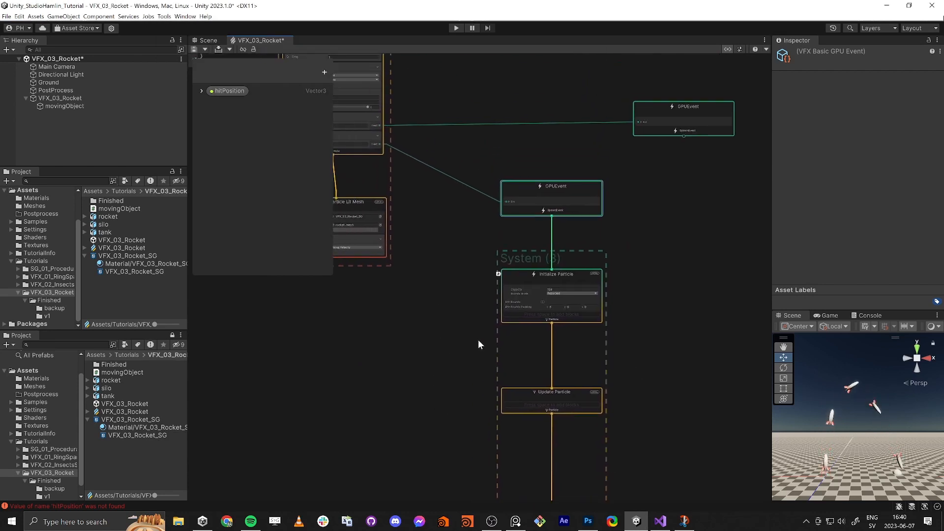
pyautogui.moveTo(464, 309); pyautogui.dragTo(441, 320, button='middle')
pyautogui.scroll(5, 492, 305)
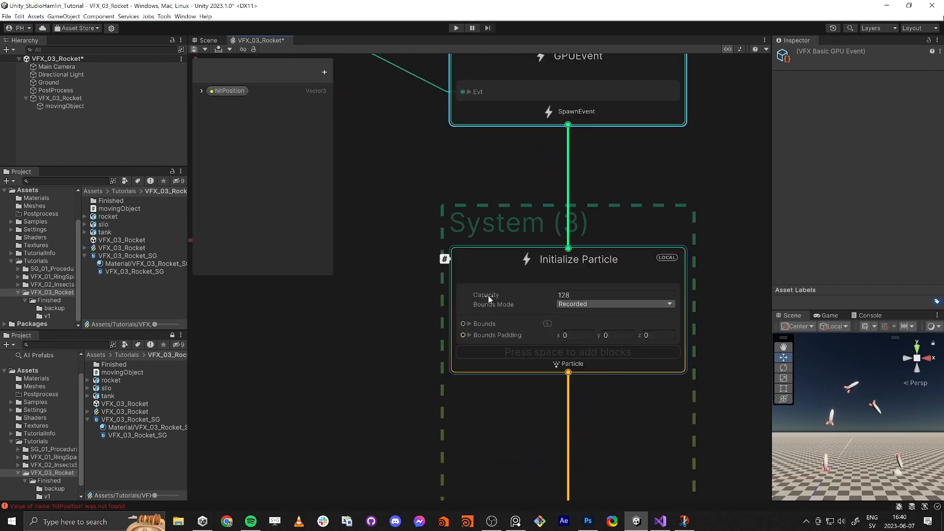
pyautogui.click(588, 295)
pyautogui.write('10000')
pyautogui.press('Return')
# Examine the HDRP Lit Mesh output's settings and inspect the spawned particle mesh up close in the scene.
pyautogui.moveTo(325, 443); pyautogui.dragTo(382, 282, button='middle')
pyautogui.scroll(-4, 346, 326)
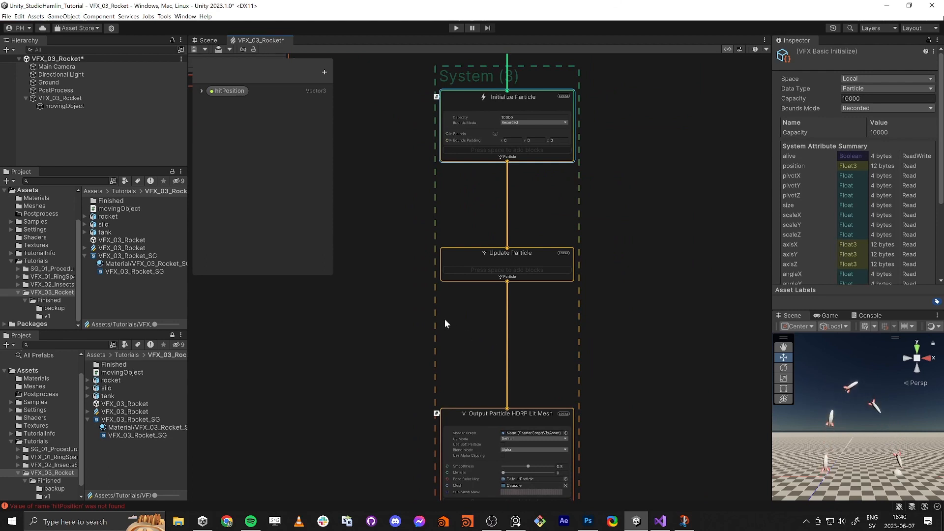
pyautogui.moveTo(410, 379); pyautogui.dragTo(400, 238, button='middle')
pyautogui.scroll(2, 515, 294)
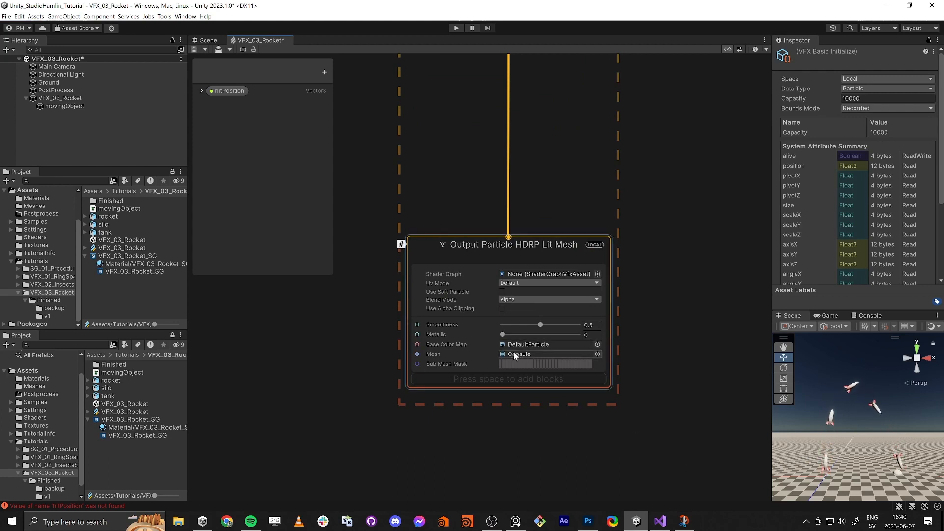
pyautogui.moveTo(831, 470); pyautogui.dragTo(830, 5, button='right')
pyautogui.press('w')
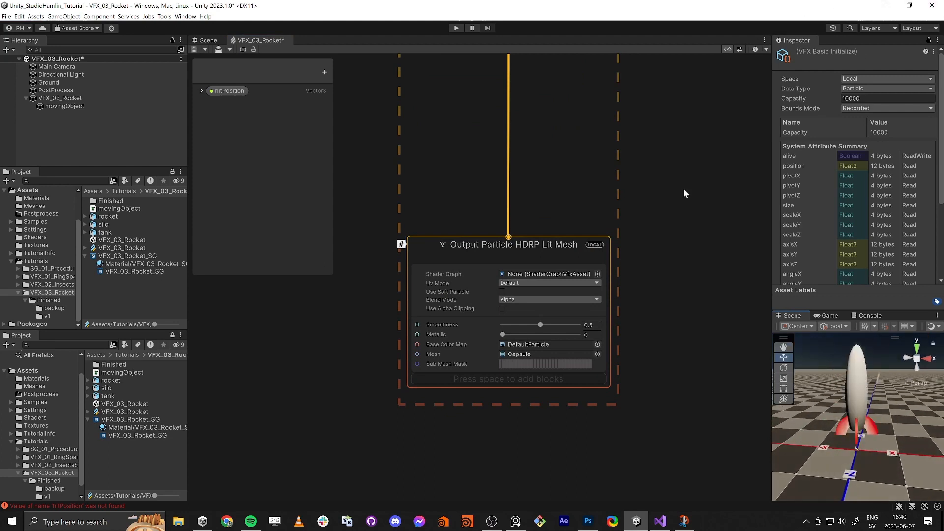
pyautogui.moveTo(850, 418); pyautogui.dragTo(842, 449, button='right')
pyautogui.press('w')
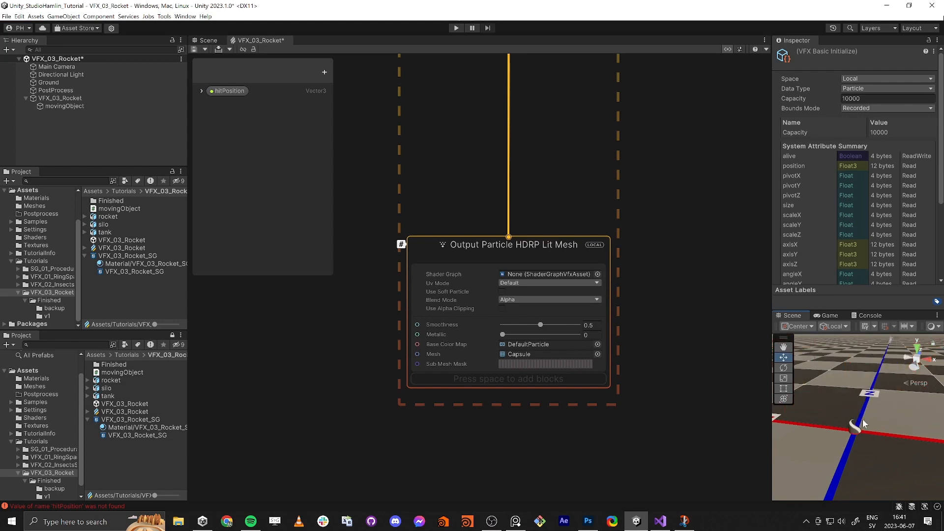
# Set the Output Particle HDRP Lit Mesh's Base Color Map to the Default-Checker texture.
pyautogui.click(598, 344)
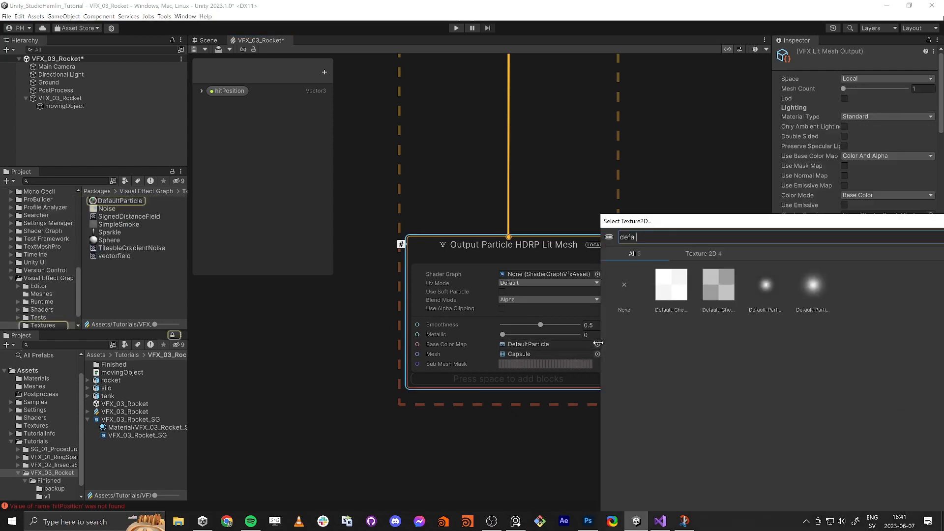
pyautogui.doubleClick(673, 286)
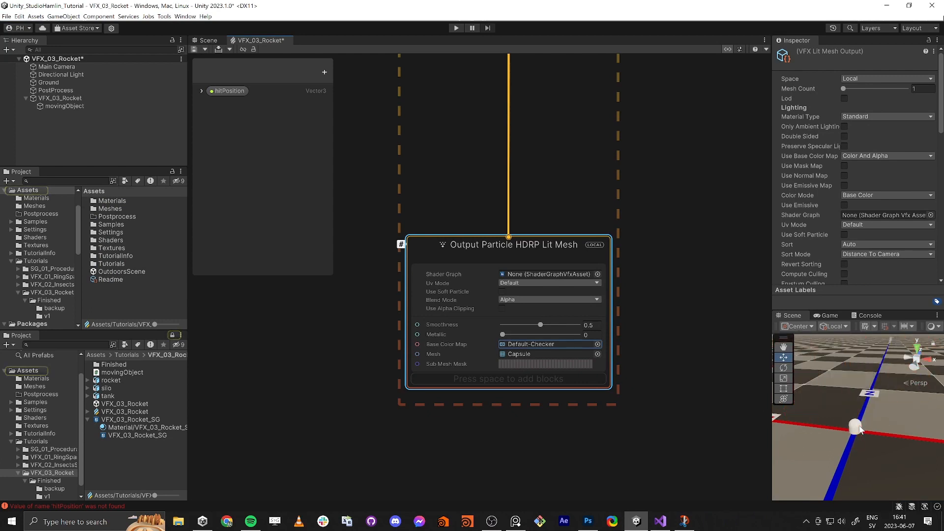
pyautogui.press('s')
pyautogui.moveTo(868, 432); pyautogui.dragTo(859, 431, button='right')
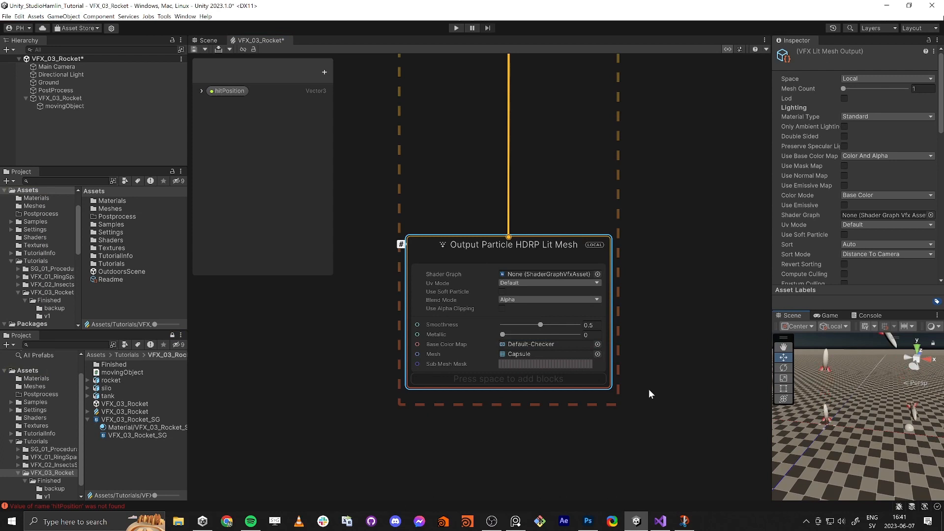
pyautogui.moveTo(681, 331); pyautogui.dragTo(678, 381, button='middle')
pyautogui.scroll(-3, 673, 301)
pyautogui.scroll(1, 685, 312)
pyautogui.moveTo(673, 301); pyautogui.dragTo(681, 322, button='middle')
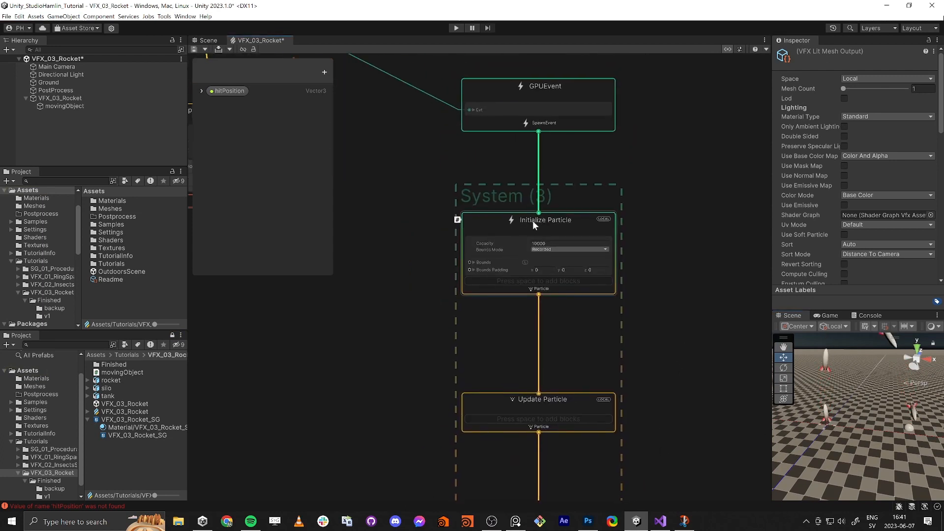
pyautogui.click(490, 217)
pyautogui.press('space')
pyautogui.write('set siz')
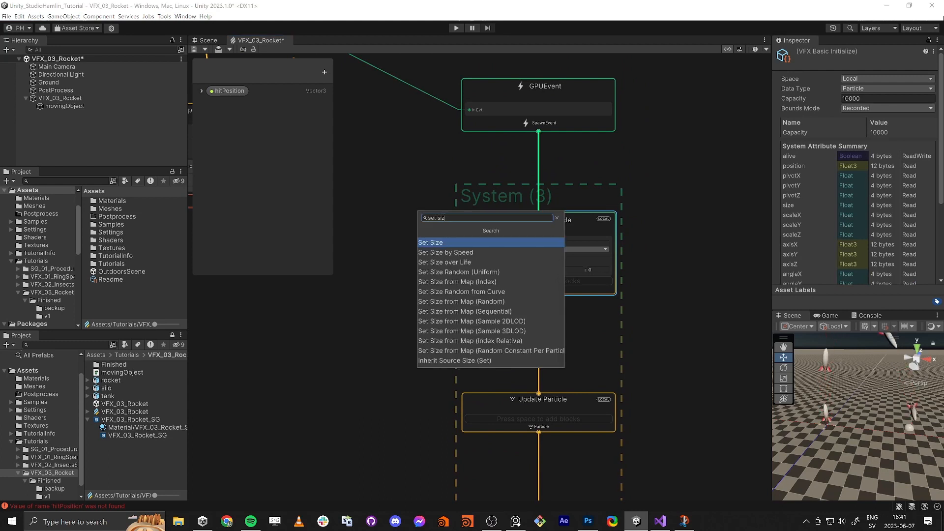
pyautogui.press('Return')
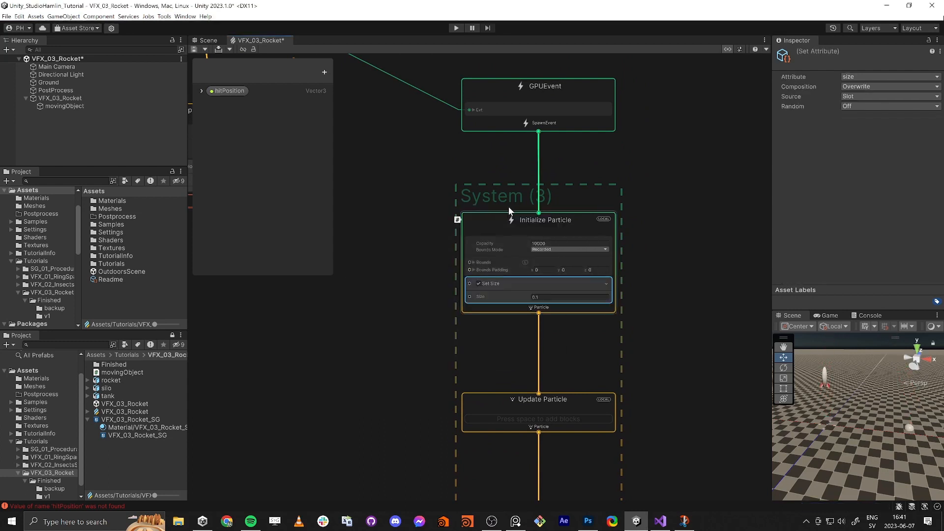
pyautogui.rightClick(509, 284)
pyautogui.click(536, 363)
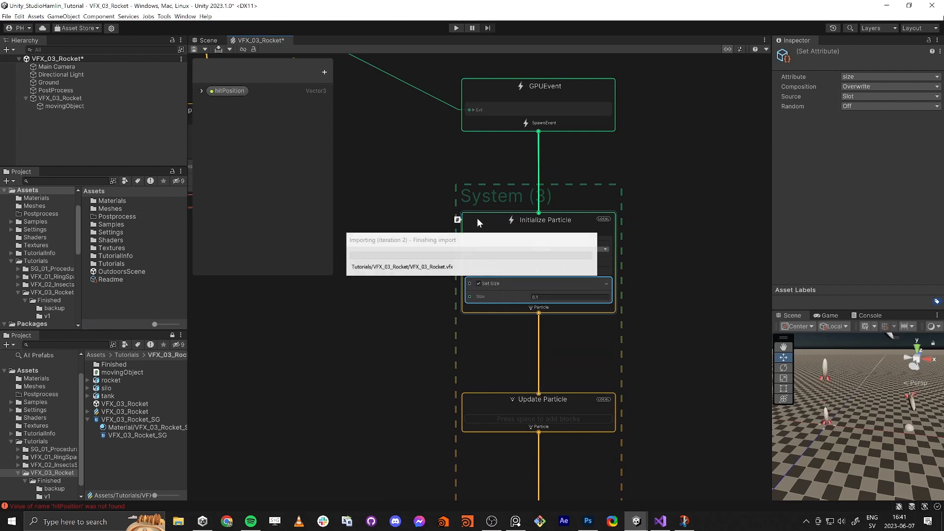
# Add a Set Size Random (Uniform) block to the new Initialize Particle context and set B to 0.5.
pyautogui.click(477, 217)
pyautogui.press('space')
pyautogui.write('set rand size')
pyautogui.press('Return')
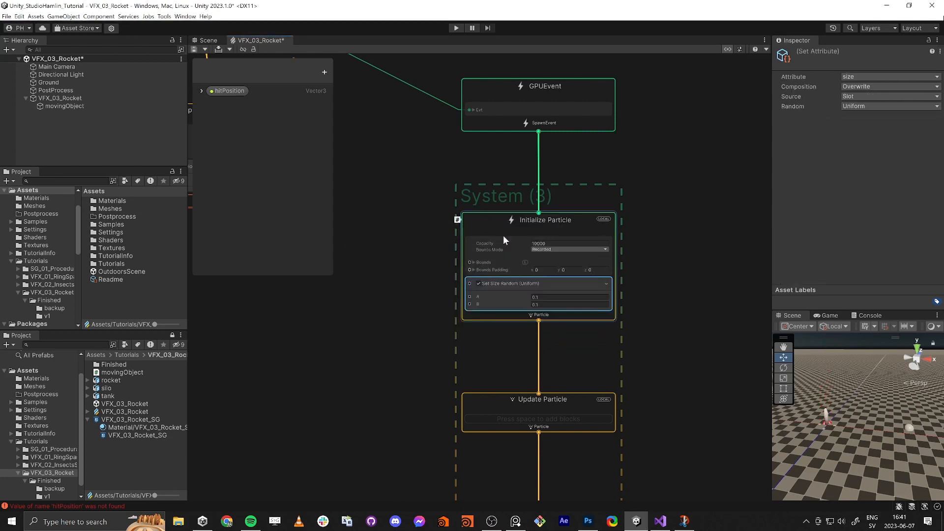
pyautogui.click(539, 304)
pyautogui.press('Return')
# Add a Set Position block below Set Size Random in the new Initialize Particle context.
pyautogui.moveTo(660, 387); pyautogui.dragTo(655, 317, button='middle')
pyautogui.click(655, 317)
pyautogui.click(482, 146)
pyautogui.press('space')
pyautogui.write('set')
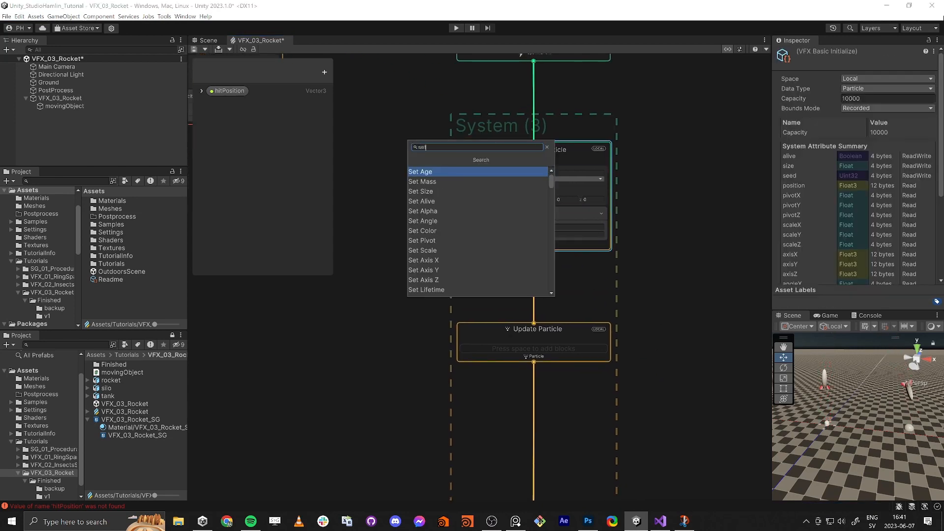
pyautogui.write(' pos')
pyautogui.press('Return')
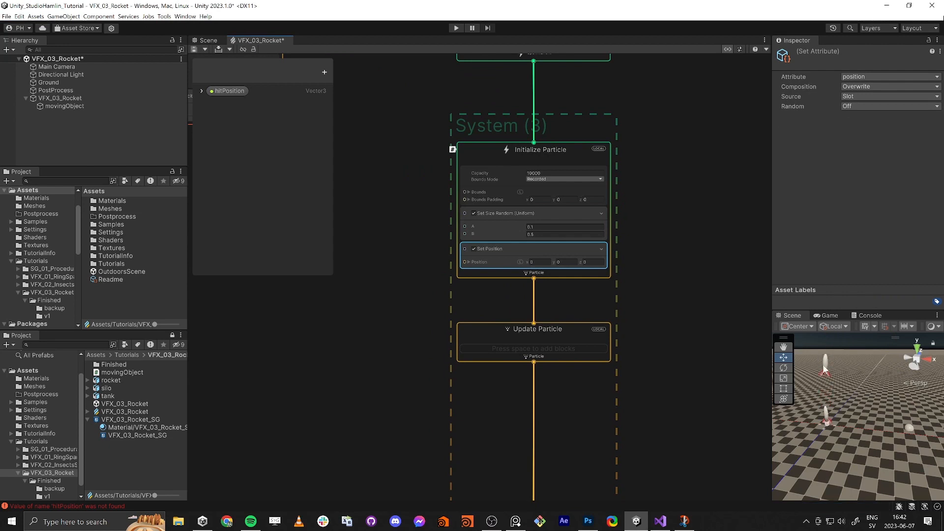
# Add a Get Attribute: position node in the empty space beside the new Initialize Particle context.
pyautogui.click(412, 250)
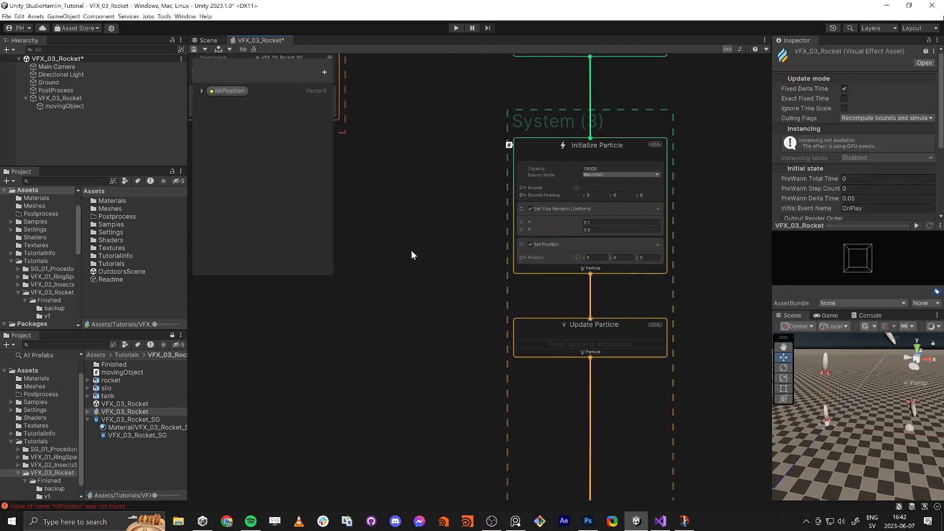
pyautogui.press('space')
pyautogui.write('get pos')
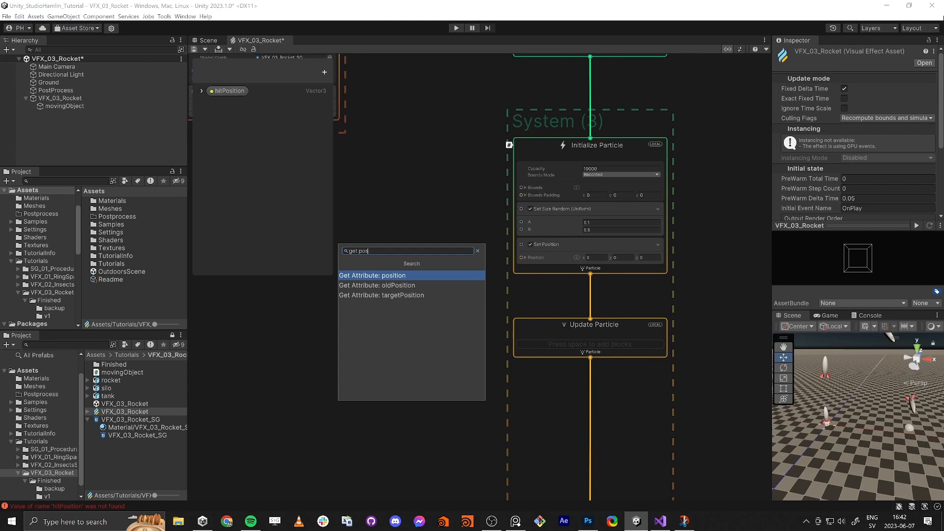
pyautogui.press('Return')
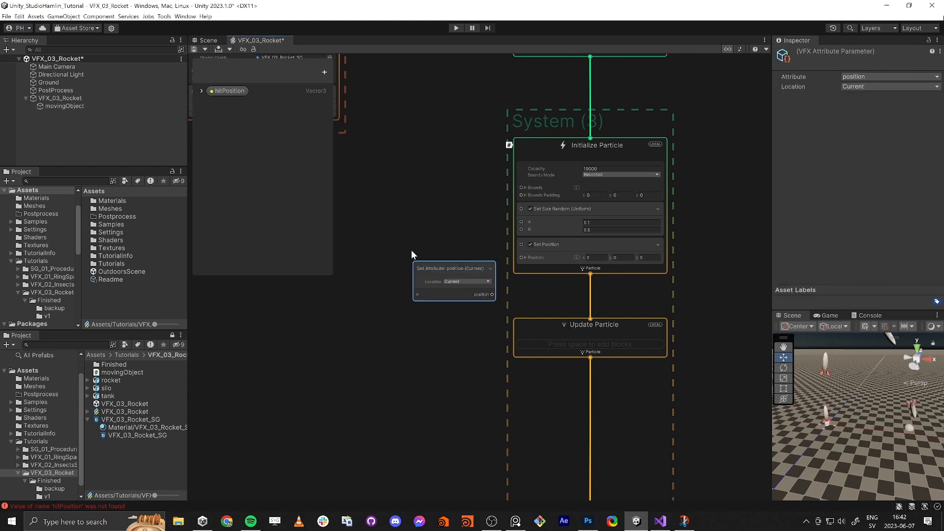
# Move the Get Attribute: position node away from the Initialize Particle context and set its Location to Source.
pyautogui.moveTo(452, 269); pyautogui.dragTo(397, 247)
pyautogui.moveTo(407, 342); pyautogui.dragTo(436, 374, button='middle')
pyautogui.scroll(1, 451, 362)
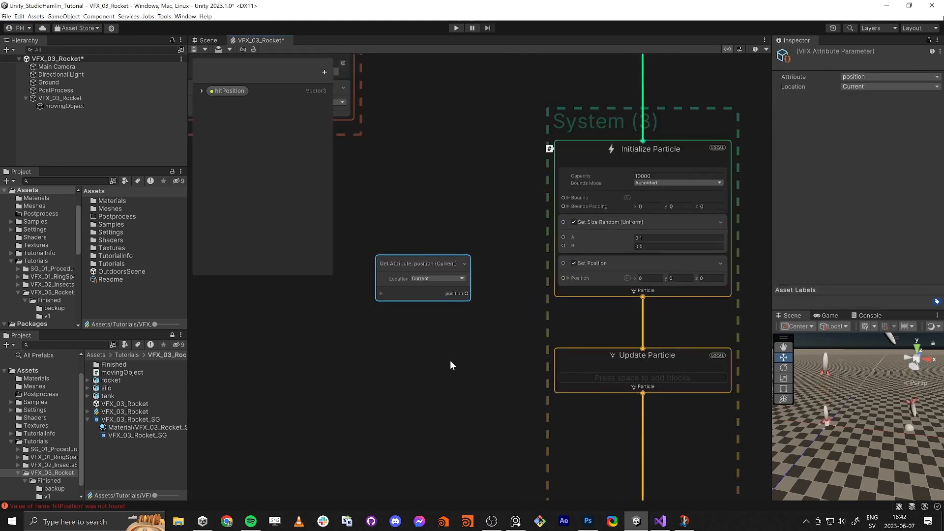
pyautogui.moveTo(420, 285); pyautogui.dragTo(459, 305, button='middle')
pyautogui.click(457, 298)
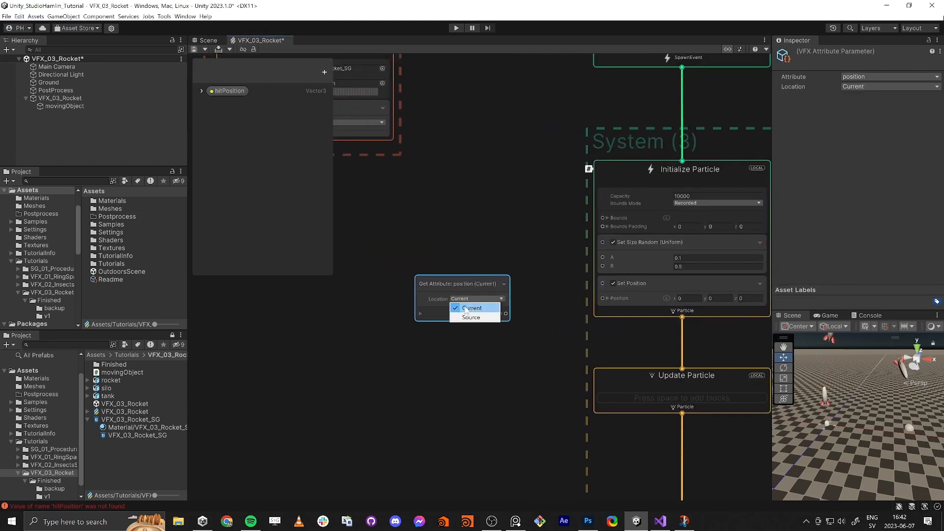
pyautogui.click(469, 318)
# Connect the source position node's output to the Position input of the Set Position block.
pyautogui.moveTo(472, 319); pyautogui.dragTo(498, 326, button='middle')
pyautogui.scroll(-2, 491, 379)
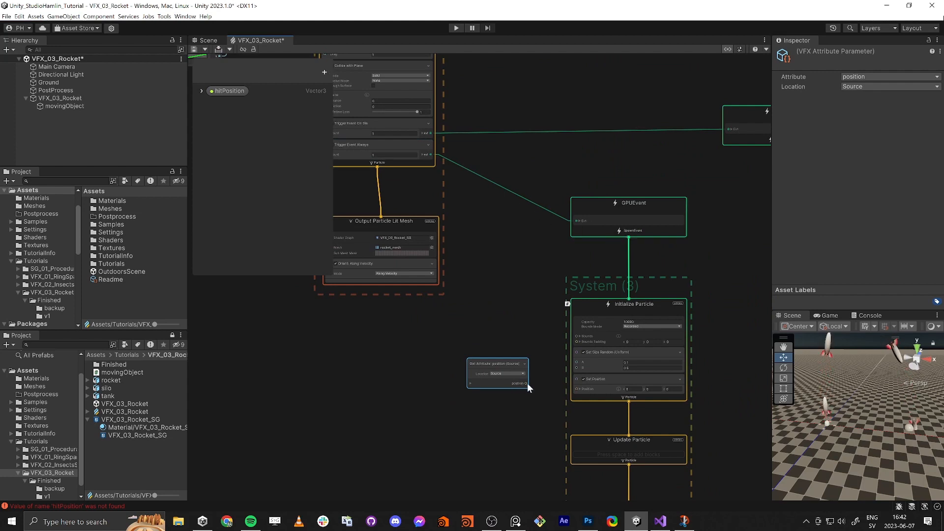
pyautogui.moveTo(526, 383); pyautogui.dragTo(576, 389)
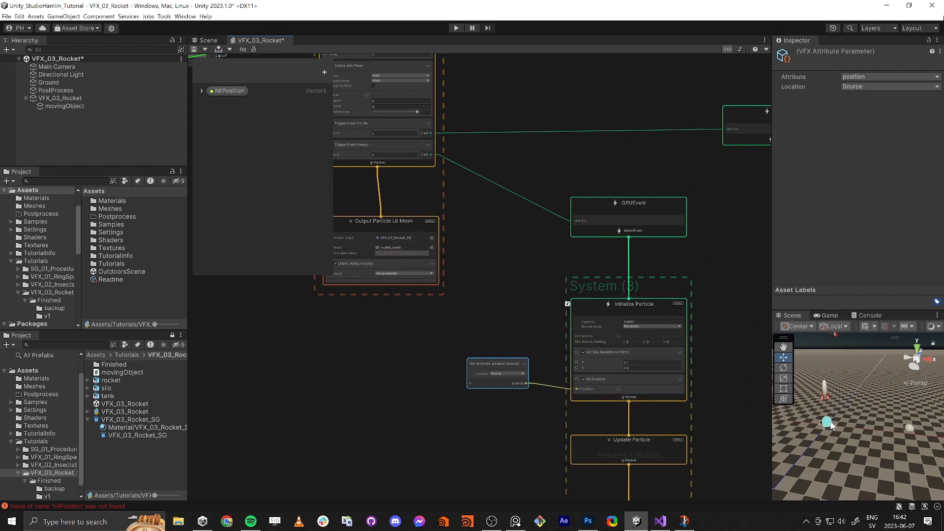
pyautogui.keyDown('alt'); pyautogui.moveTo(821, 430); pyautogui.dragTo(852, 422); pyautogui.keyUp('alt')
# Set the Output Particle HDRP Lit Mesh's Mesh to Sphere.
pyautogui.moveTo(712, 452); pyautogui.dragTo(673, 187, button='middle')
pyautogui.scroll(4, 621, 367)
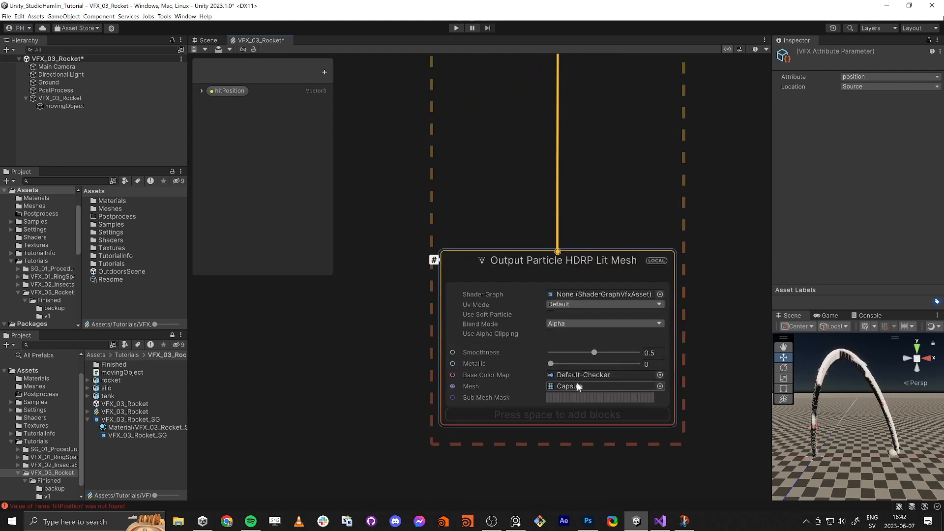
pyautogui.click(661, 386)
pyautogui.write('sph')
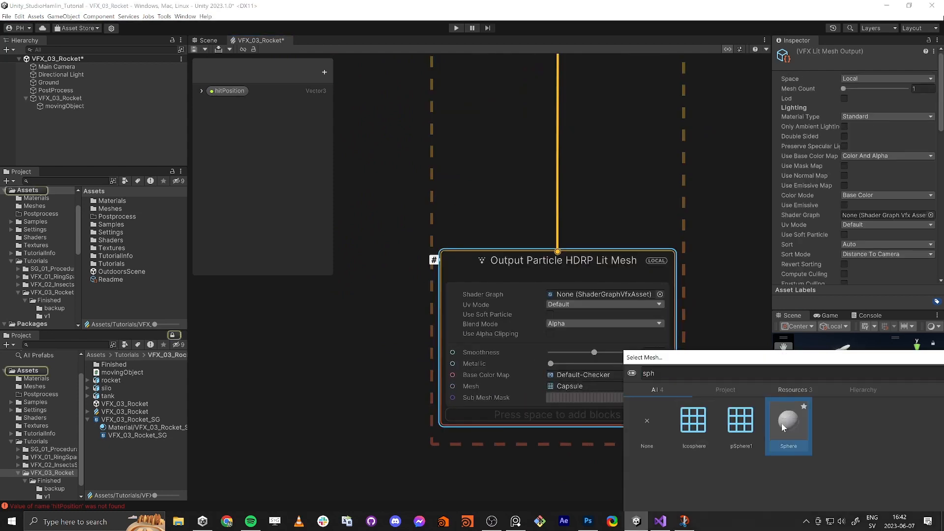
pyautogui.doubleClick(790, 450)
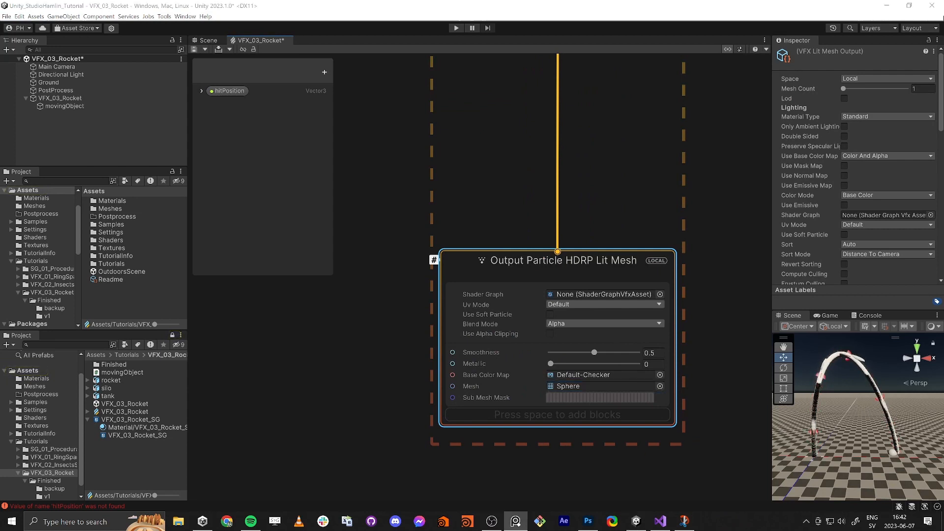
pyautogui.click(357, 385)
pyautogui.moveTo(365, 391); pyautogui.dragTo(368, 332, button='middle')
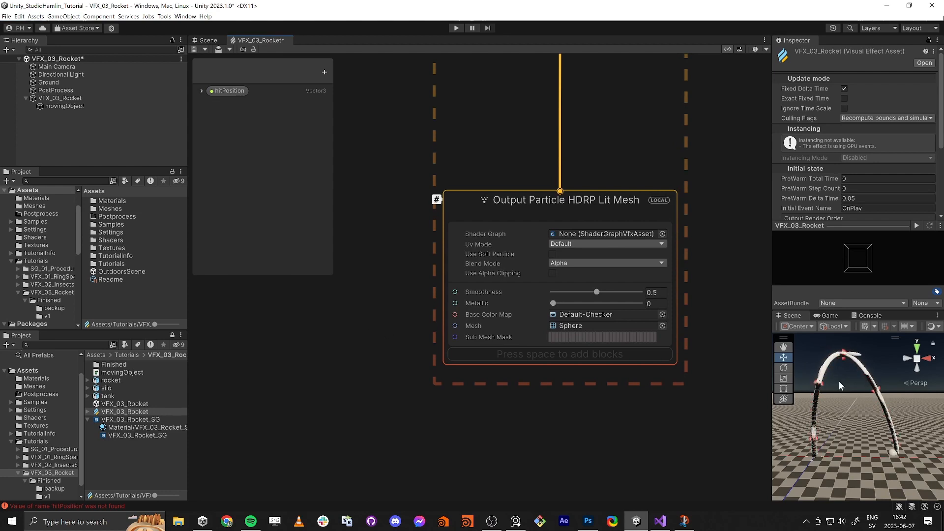
# Try a second Set Size Random (Uniform) block in System (3)'s Initialize Particle context with A 1 and B 3, and remove it.
pyautogui.moveTo(509, 178); pyautogui.dragTo(572, 403, button='middle')
pyautogui.scroll(-7, 573, 403)
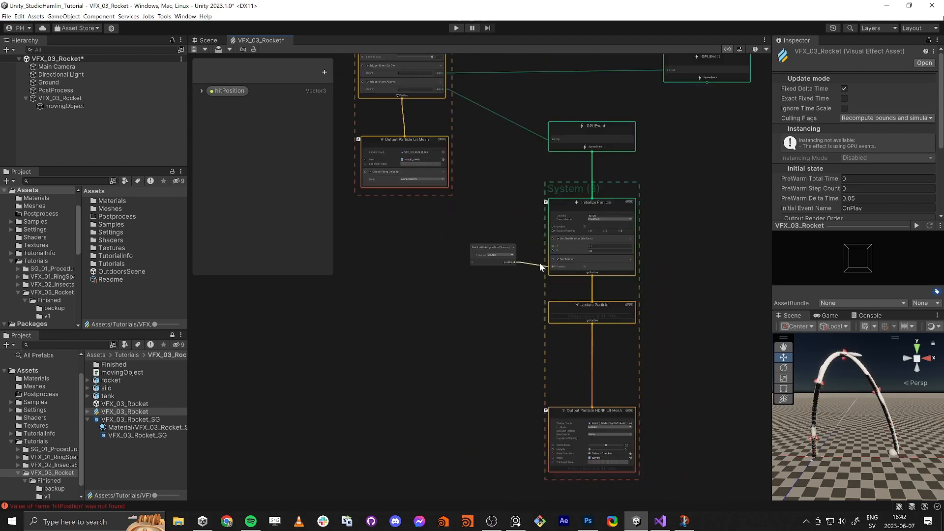
pyautogui.scroll(5, 549, 247)
pyautogui.click(575, 168)
pyautogui.press('space')
pyautogui.write('set size d')
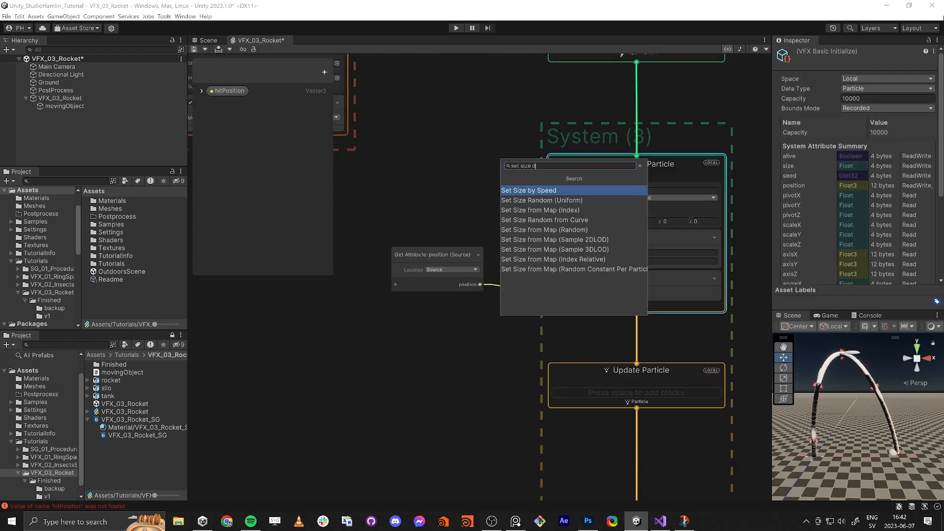
pyautogui.press('BackSpace')
pyautogui.press('Down')
pyautogui.press('Return')
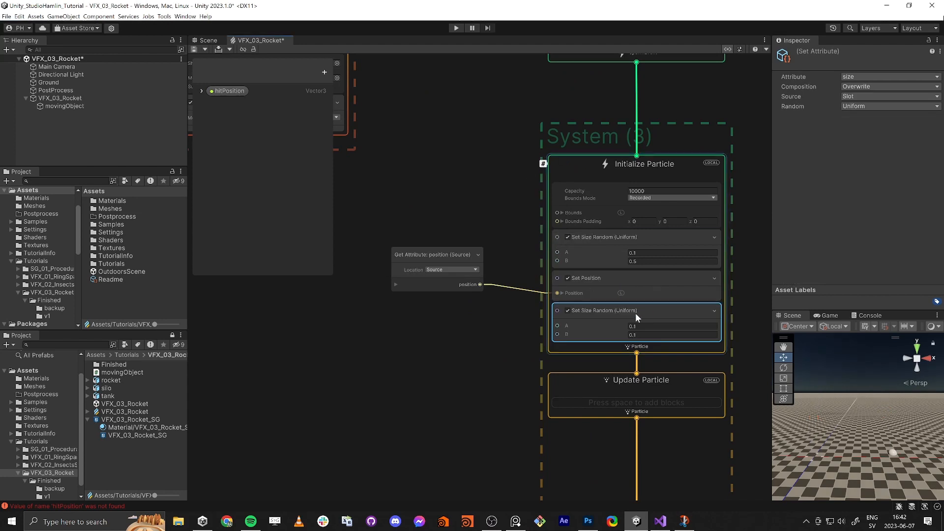
pyautogui.click(639, 328)
pyautogui.write('1')
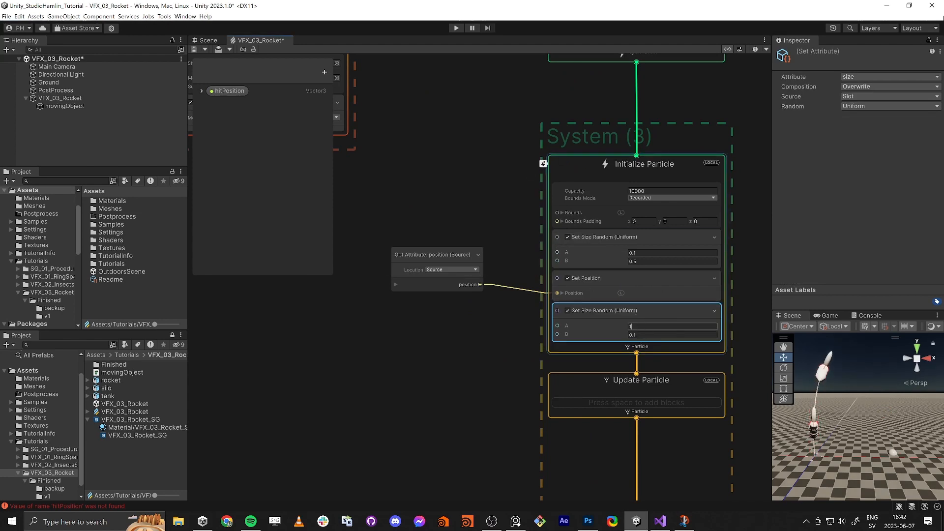
pyautogui.press('Tab')
pyautogui.write('3')
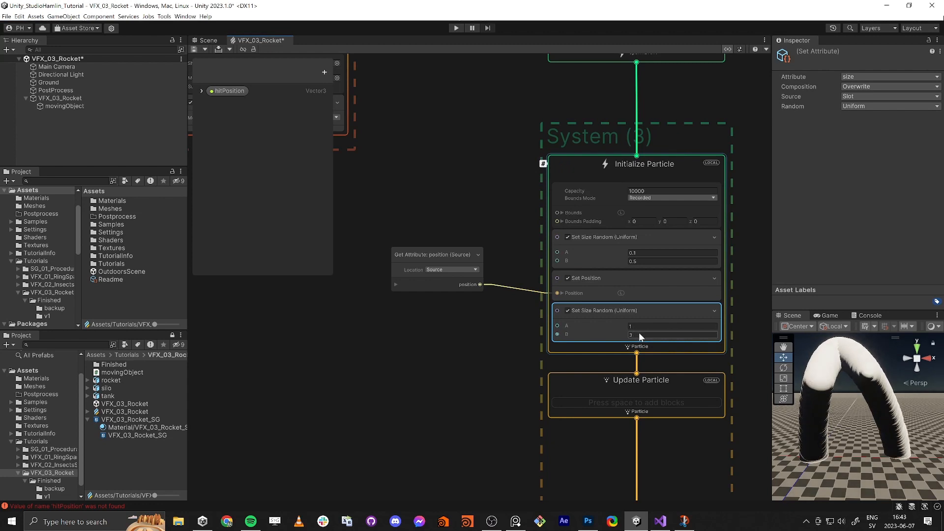
pyautogui.rightClick(618, 310)
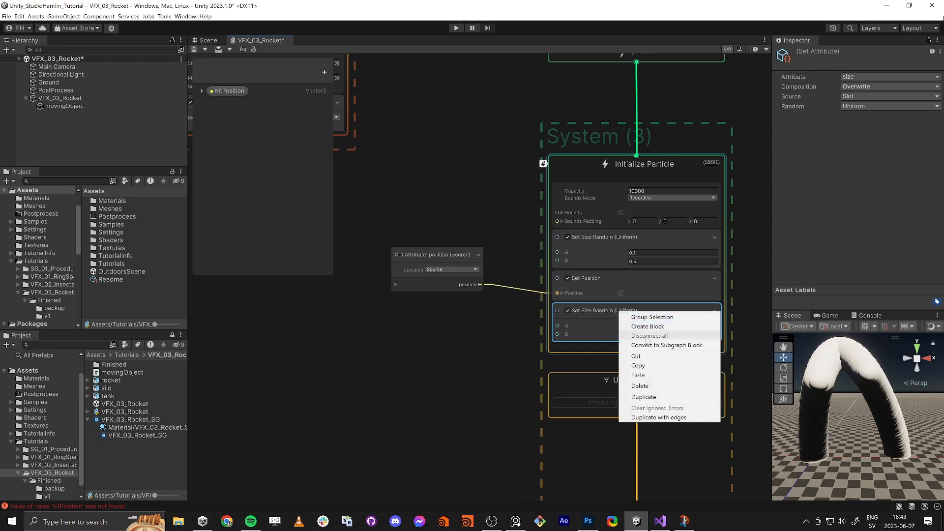
pyautogui.click(649, 386)
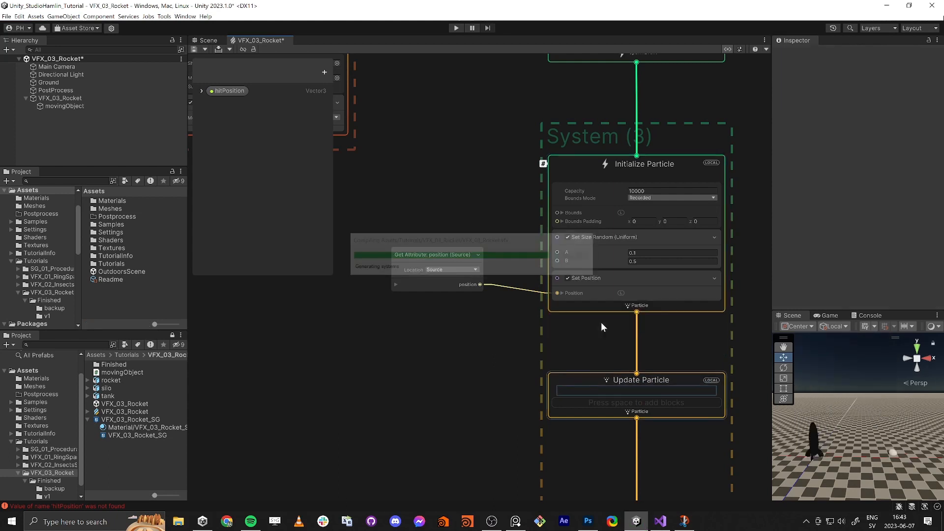
# Try a plain Set Lifetime block in System (3)'s Initialize Particle context and remove it.
pyautogui.click(580, 161)
pyautogui.rightClick(580, 161)
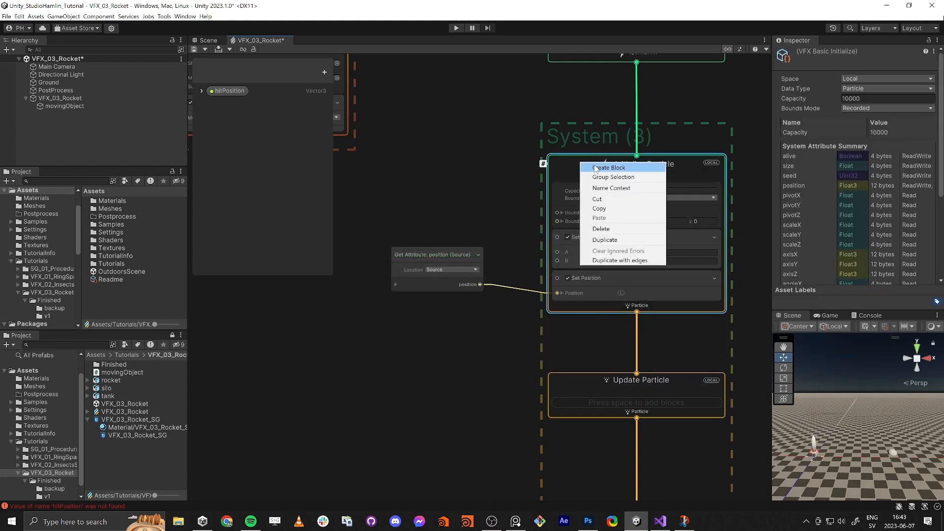
pyautogui.click(576, 160)
pyautogui.press('space')
pyautogui.write('set life')
pyautogui.press('Return')
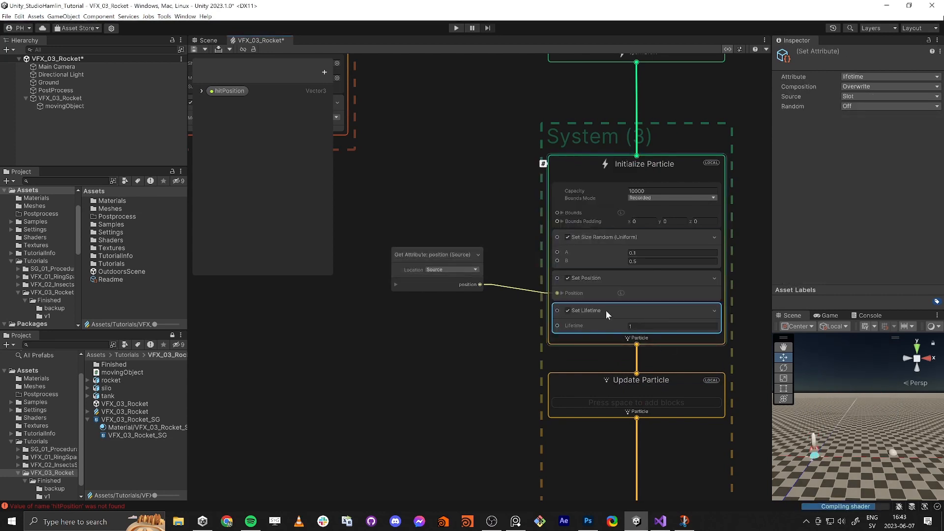
pyautogui.rightClick(609, 311)
pyautogui.click(639, 386)
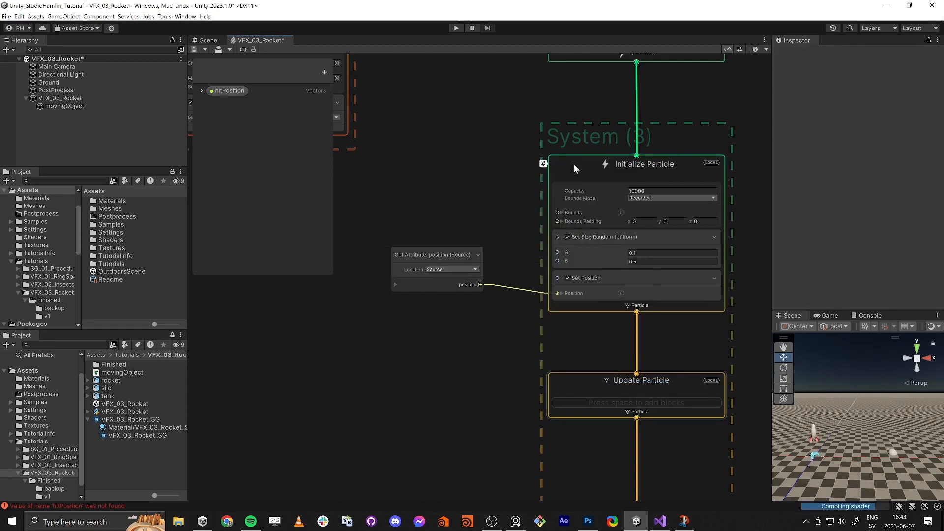
# Add a Set Lifetime Random (Uniform) block to System (3)'s Initialize Particle context and set B to 3.
pyautogui.click(574, 164)
pyautogui.press('space')
pyautogui.write('set life rand')
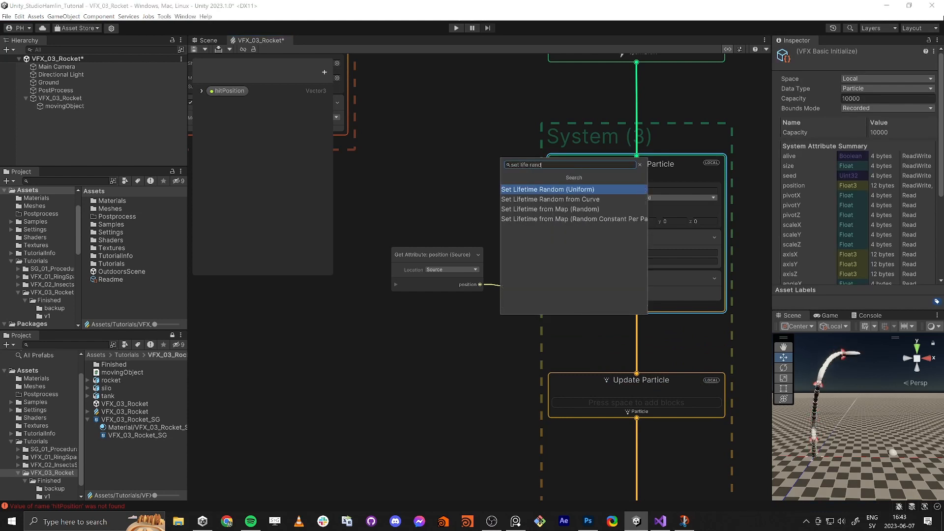
pyautogui.press('Return')
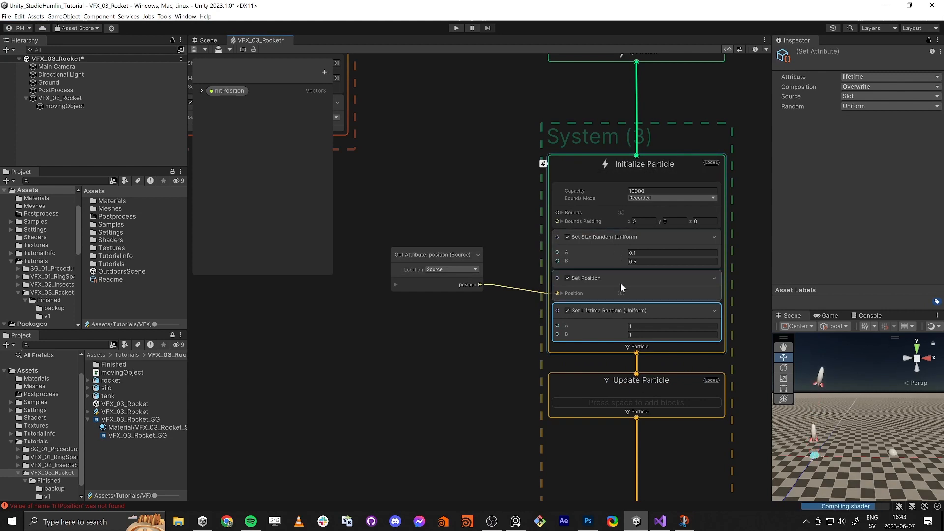
pyautogui.click(634, 334)
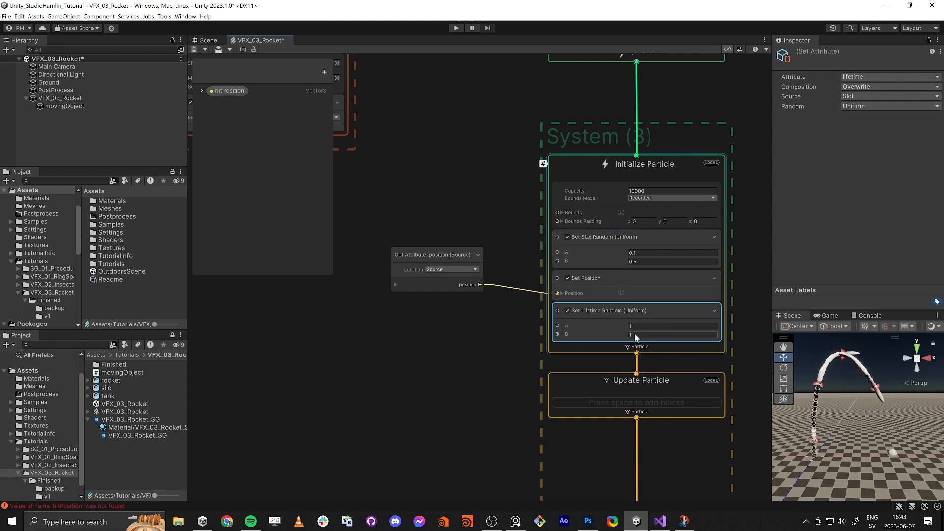
pyautogui.write('3')
# Add a Set Color over Life (Gradient) block to the Output Particle HDRP Lit Mesh context.
pyautogui.moveTo(506, 385); pyautogui.dragTo(493, 406, button='middle')
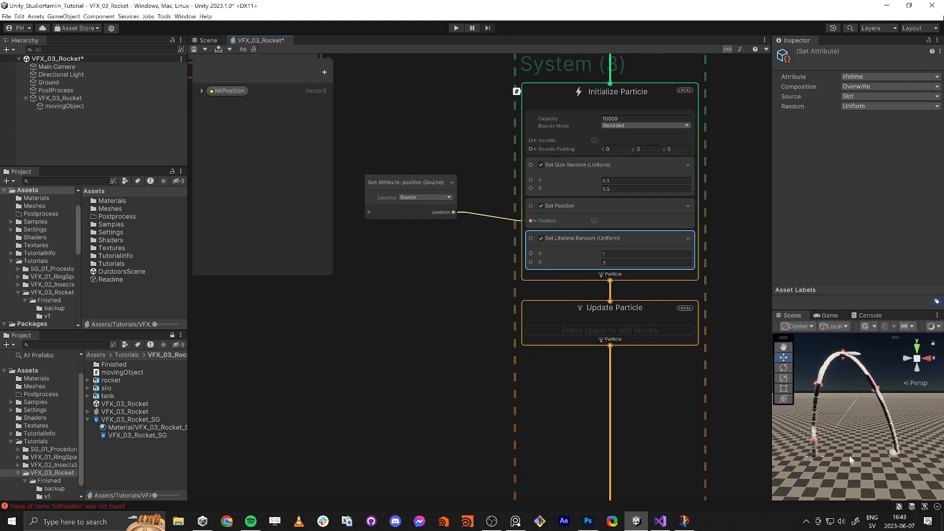
pyautogui.moveTo(453, 492); pyautogui.dragTo(429, 302, button='middle')
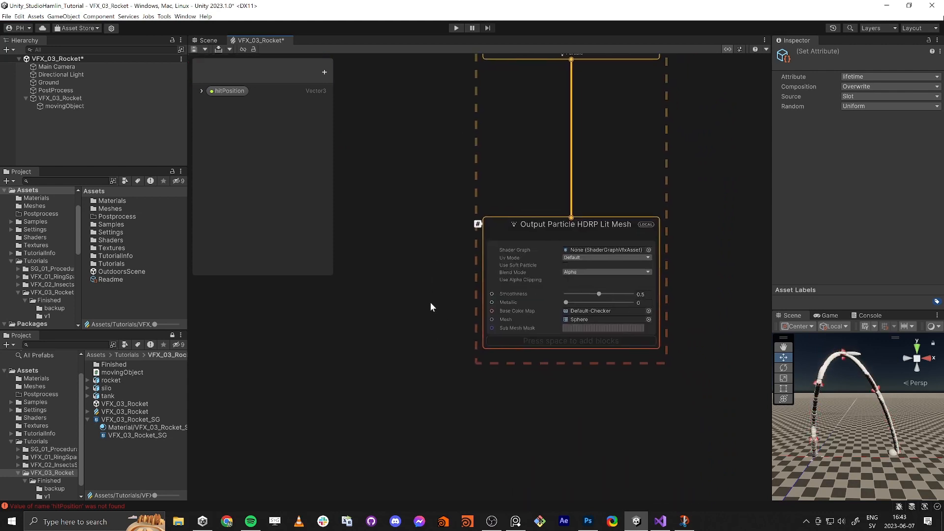
pyautogui.click(548, 224)
pyautogui.press('space')
pyautogui.write('set')
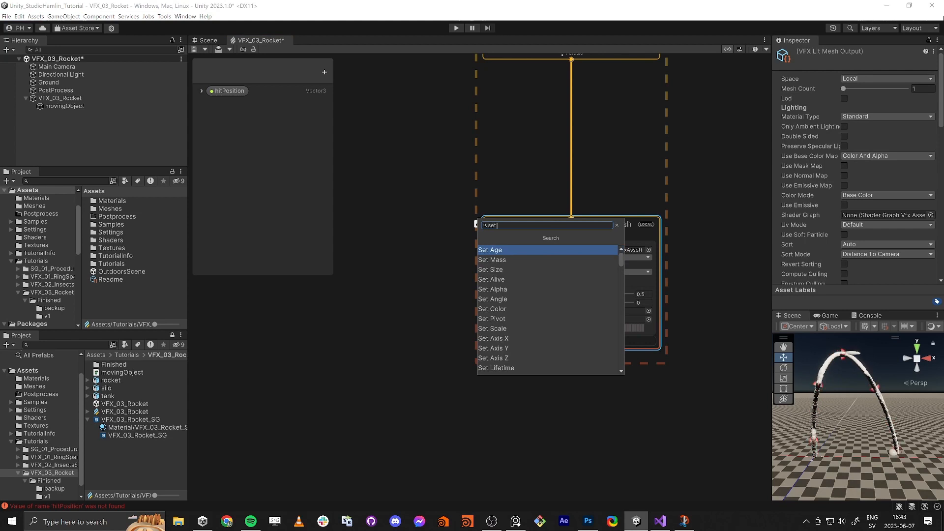
pyautogui.write(' color over')
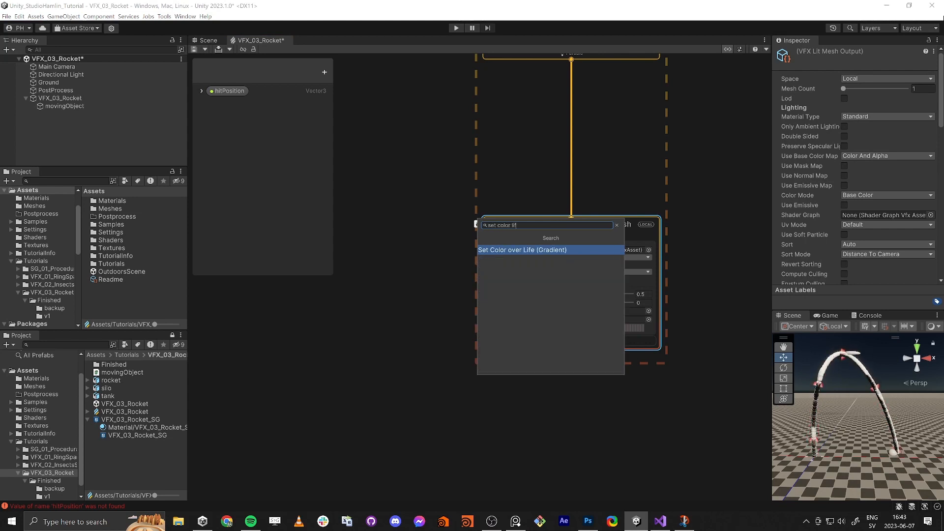
pyautogui.press('Return')
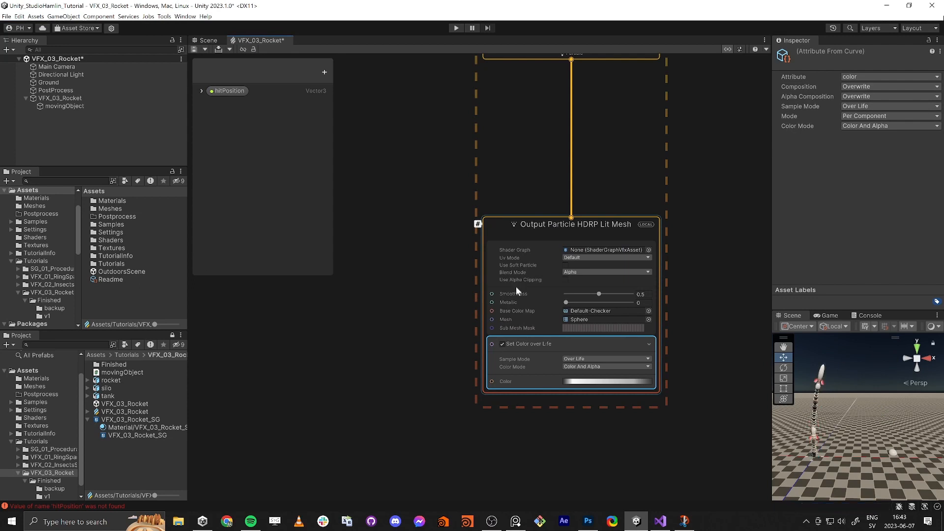
# Add a Set Scale over Life block below Set Color over Life in the Output Particle HDRP Lit Mesh context.
pyautogui.click(502, 224)
pyautogui.press('space')
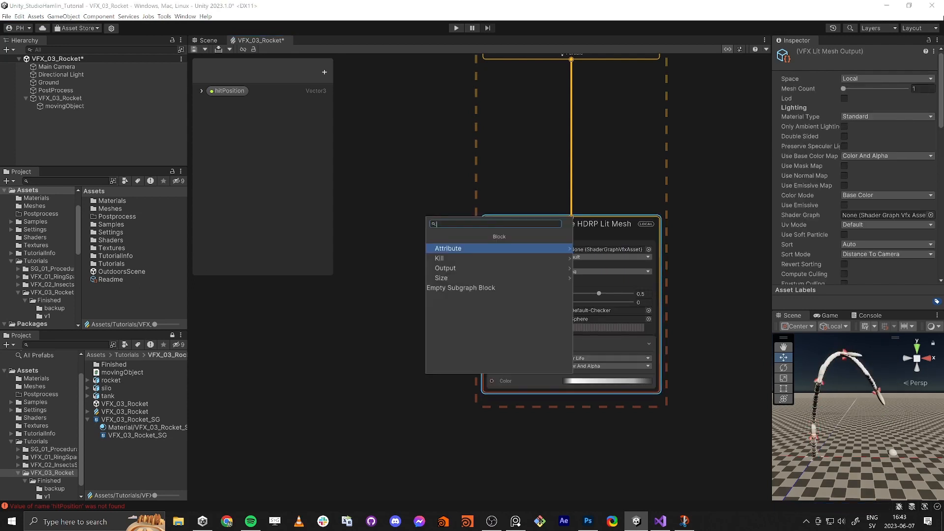
pyautogui.write('scale lif')
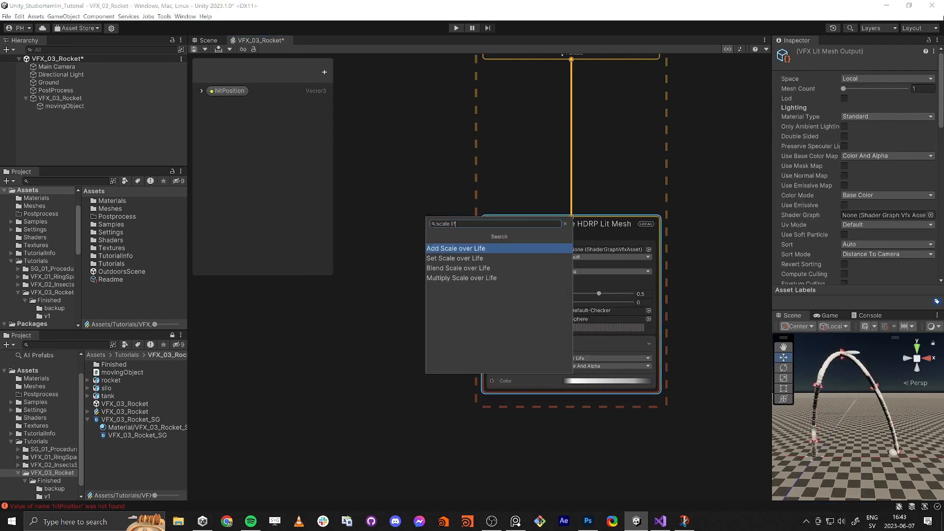
pyautogui.press('Down')
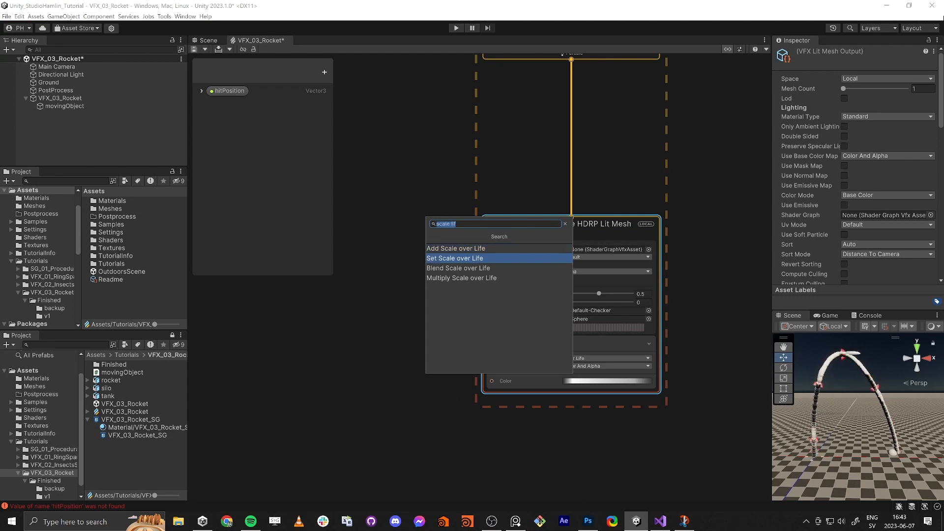
pyautogui.press('Return')
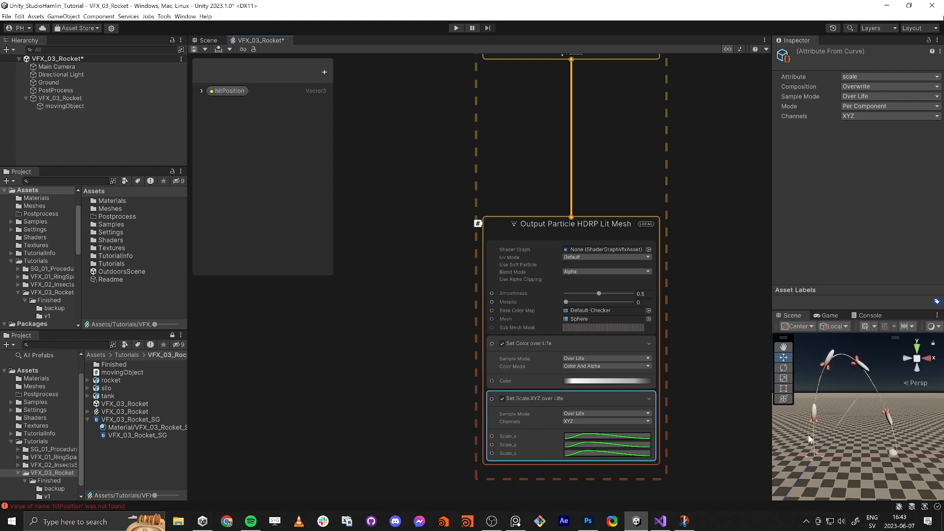
# Apply a rising preset curve to Scale_x in the Set Scale.XYZ over Life block.
pyautogui.moveTo(388, 407); pyautogui.dragTo(382, 295, button='middle')
pyautogui.click(392, 322)
pyautogui.moveTo(385, 337); pyautogui.dragTo(417, 328, button='middle')
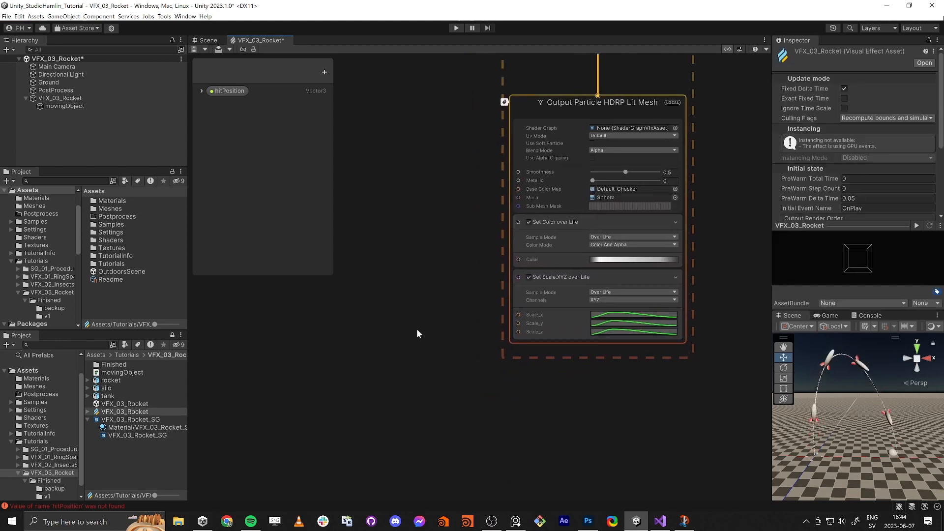
pyautogui.click(621, 314)
pyautogui.click(702, 499)
pyautogui.click(910, 268)
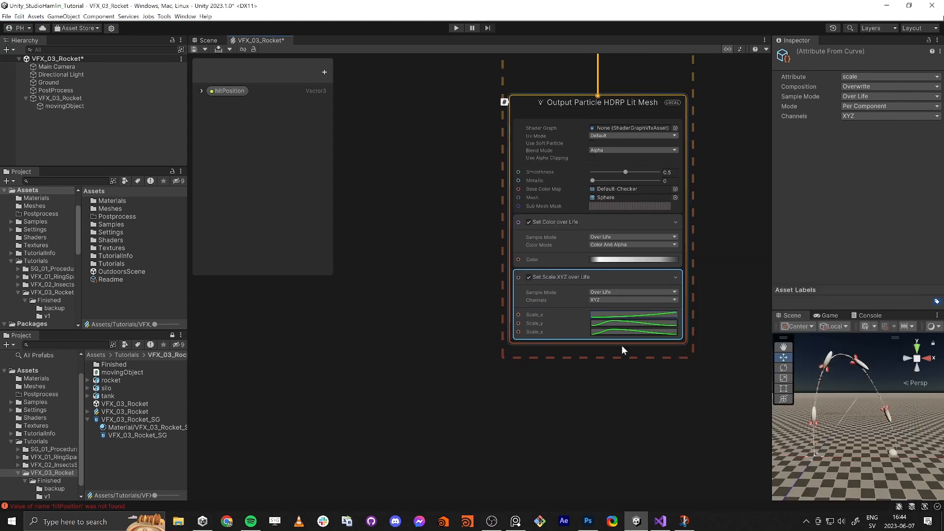
# Try a Sample Curve node in the empty space beside the Output Particle HDRP Lit Mesh context and remove it.
pyautogui.click(415, 333)
pyautogui.press('space')
pyautogui.write('curv')
pyautogui.press('Return')
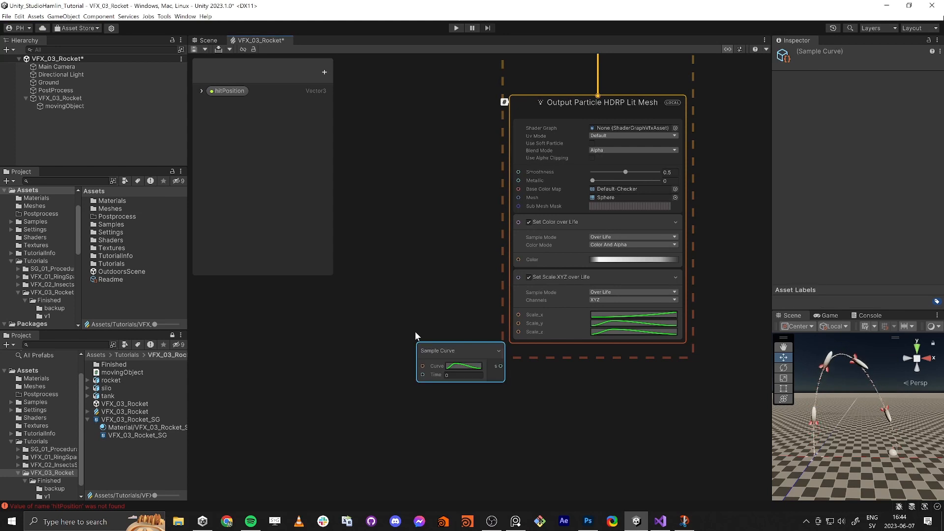
pyautogui.moveTo(459, 347); pyautogui.dragTo(378, 344)
pyautogui.press('Delete')
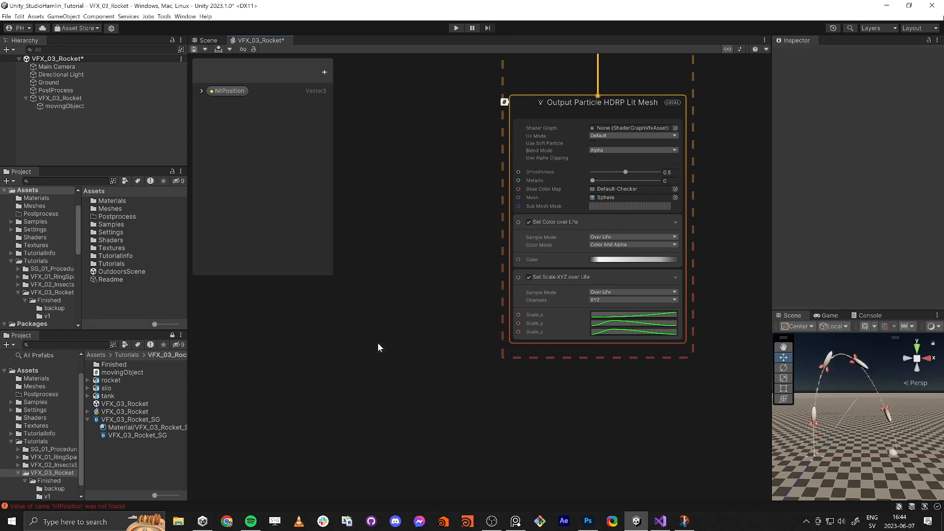
# Add an AnimationCurve node beside the Output Particle HDRP Lit Mesh context and connect it to Scale_x, Scale_y and Scale_z.
pyautogui.press('space')
pyautogui.write('CU')
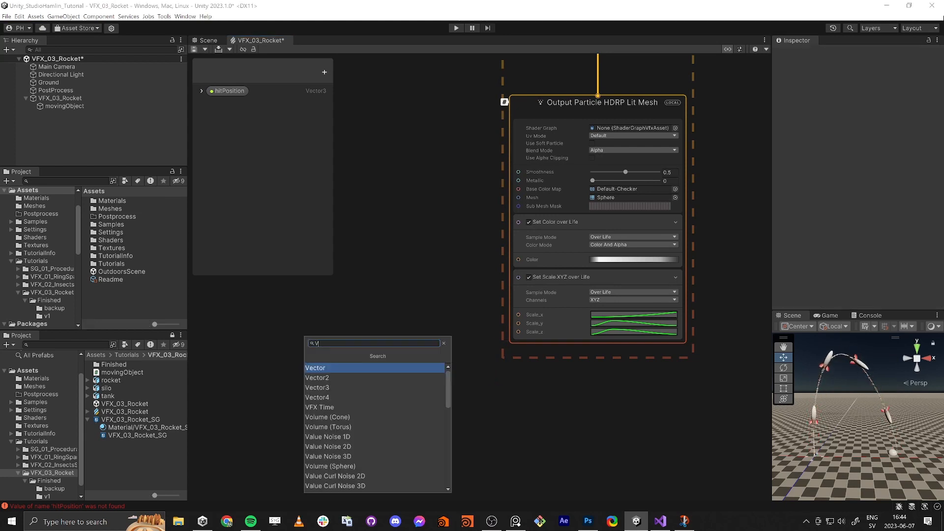
pyautogui.write('R')
pyautogui.press('Down')
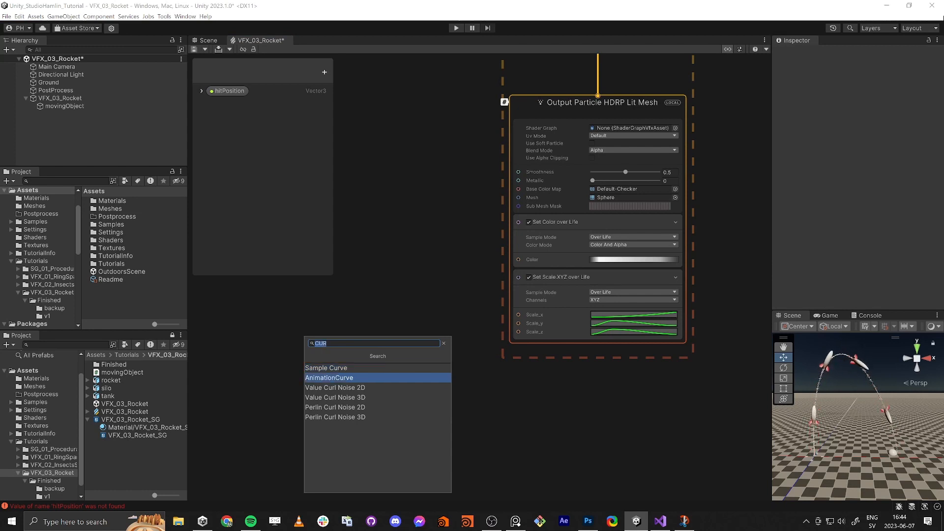
pyautogui.press('Return')
pyautogui.moveTo(417, 357); pyautogui.dragTo(520, 332)
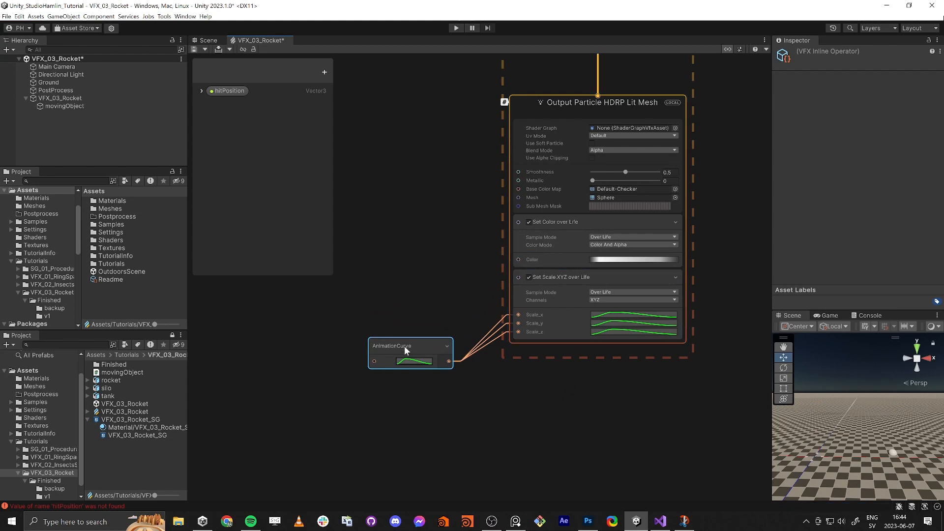
# Apply the linear falling preset, from 1 to 0, to the AnimationCurve node's curve.
pyautogui.click(410, 362)
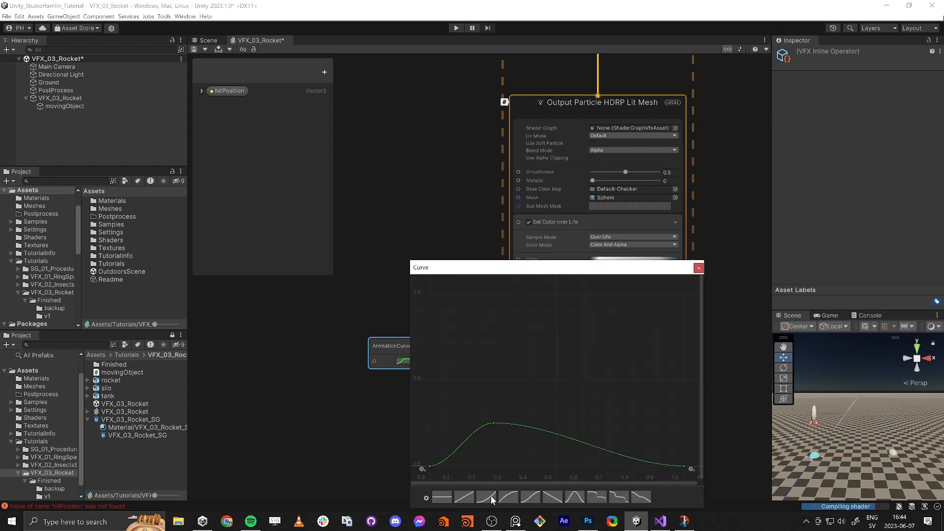
pyautogui.click(553, 497)
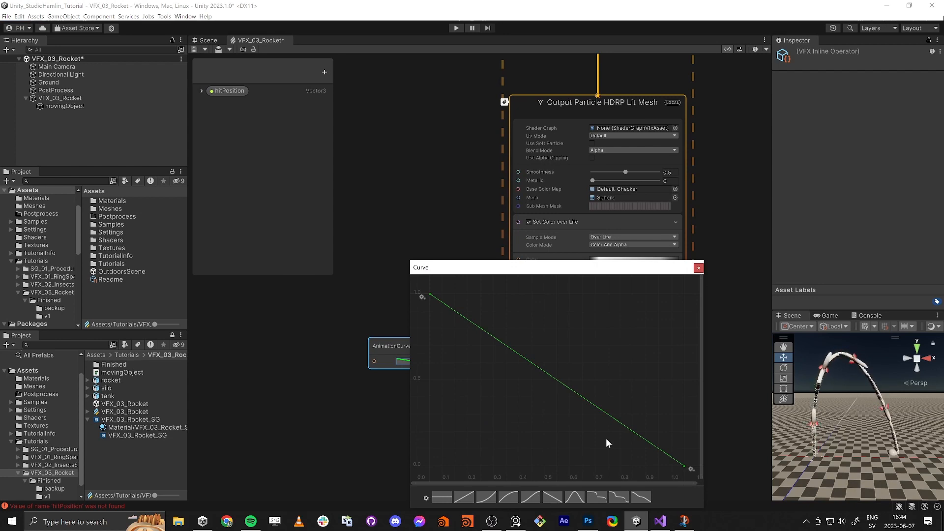
pyautogui.click(699, 268)
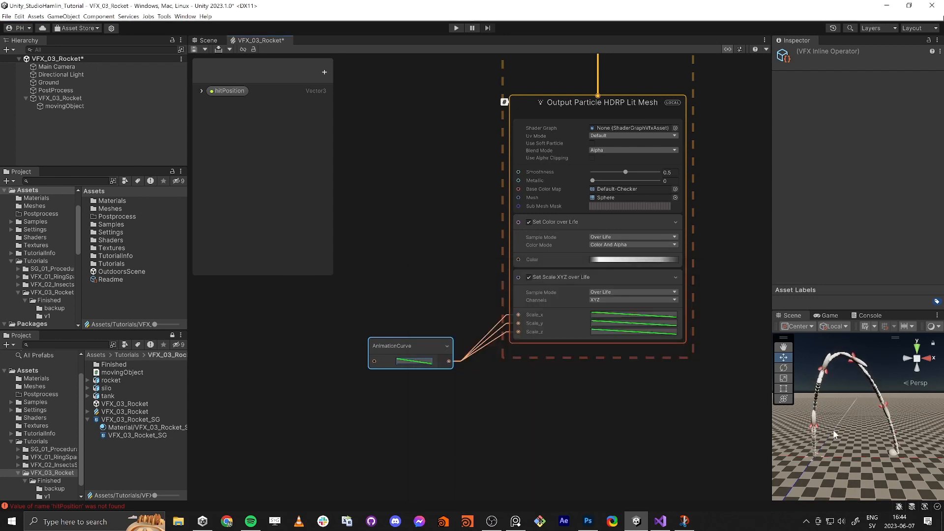
# Set the first colour key of the Set Color over Life gradient to red (RGB 239, 0, 18).
pyautogui.click(606, 261)
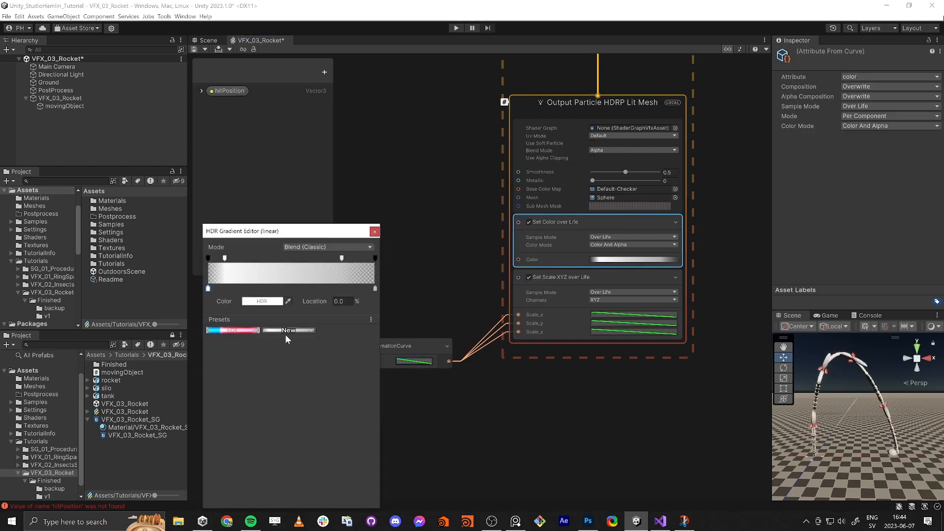
pyautogui.doubleClick(208, 289)
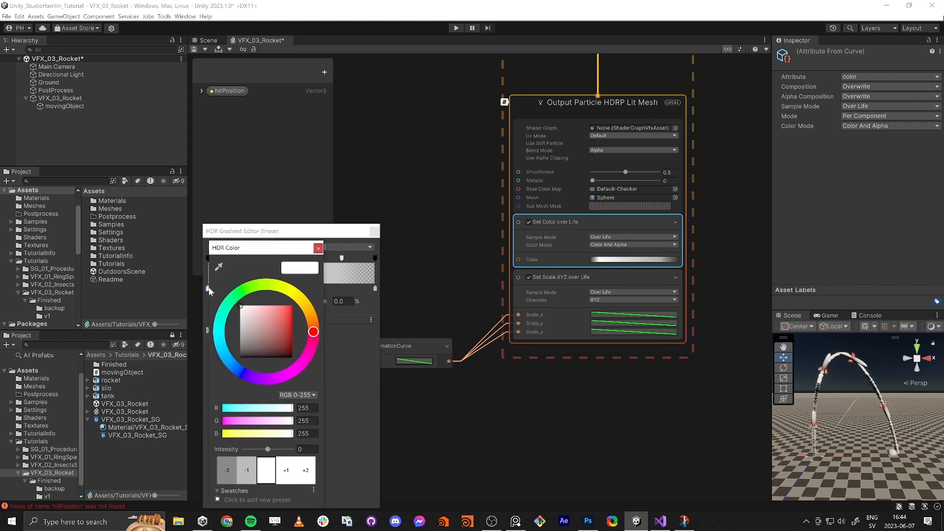
pyautogui.moveTo(265, 317); pyautogui.dragTo(286, 309)
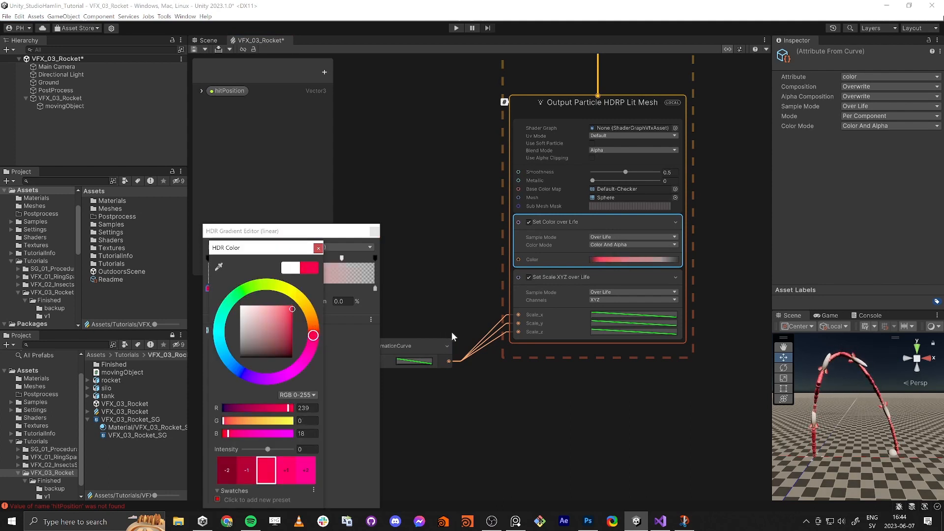
pyautogui.click(318, 249)
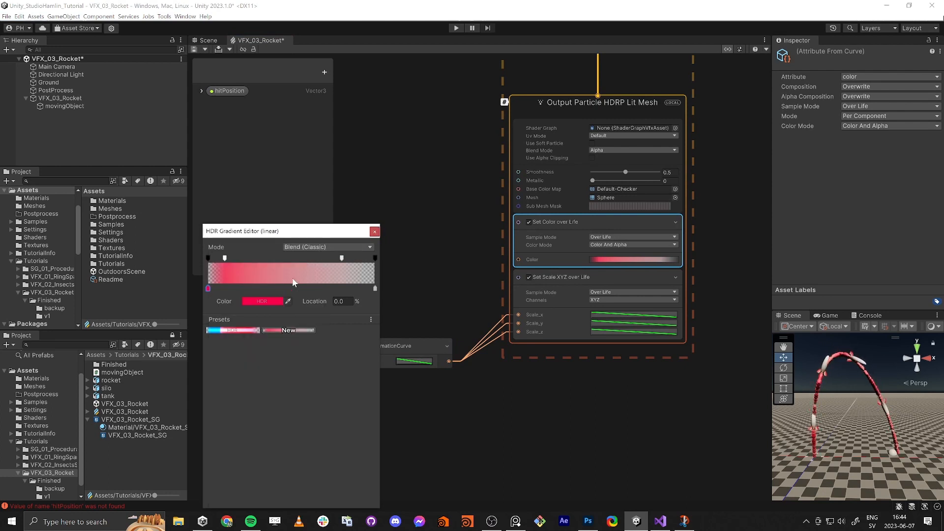
# Move the gradient's grey end colour key to about 48% and add a black colour key at about 56.5%.
pyautogui.moveTo(375, 289); pyautogui.dragTo(288, 290)
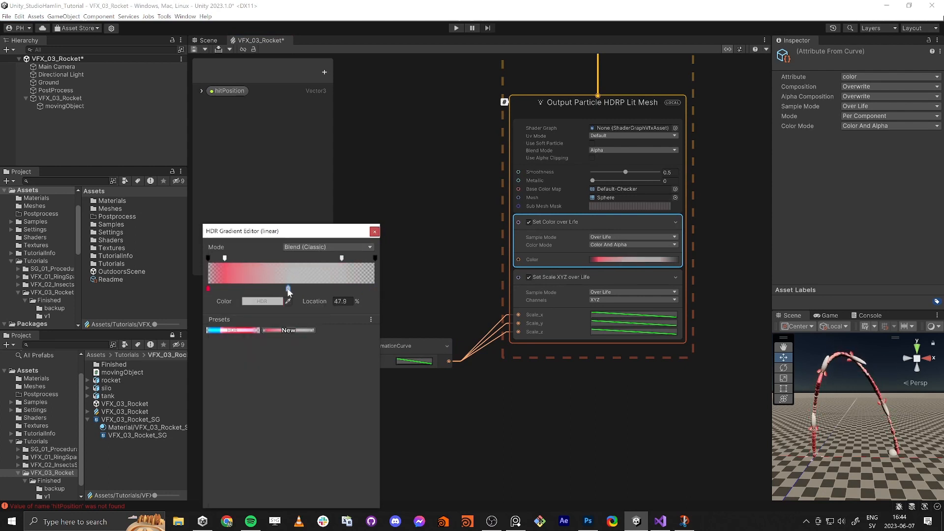
pyautogui.click(343, 289)
pyautogui.doubleClick(343, 289)
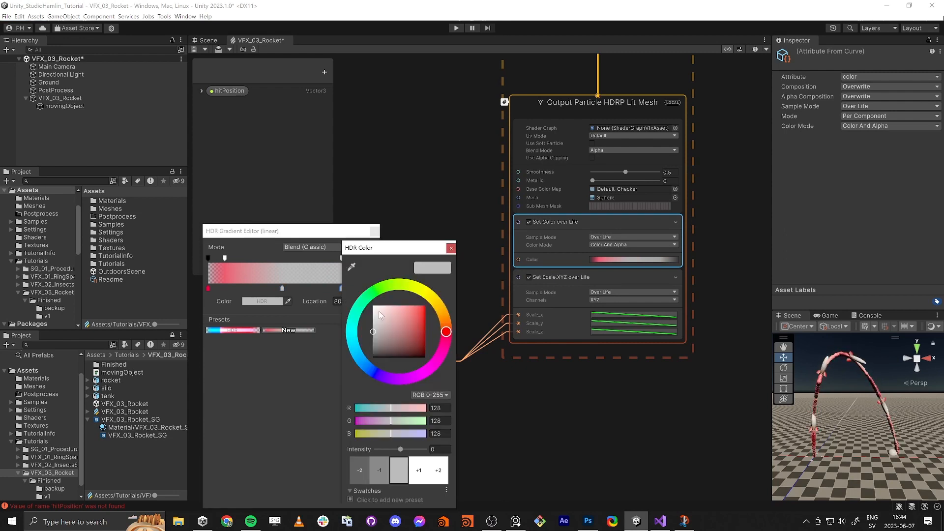
pyautogui.moveTo(405, 339); pyautogui.dragTo(388, 378)
pyautogui.click(451, 248)
pyautogui.moveTo(343, 289); pyautogui.dragTo(303, 290)
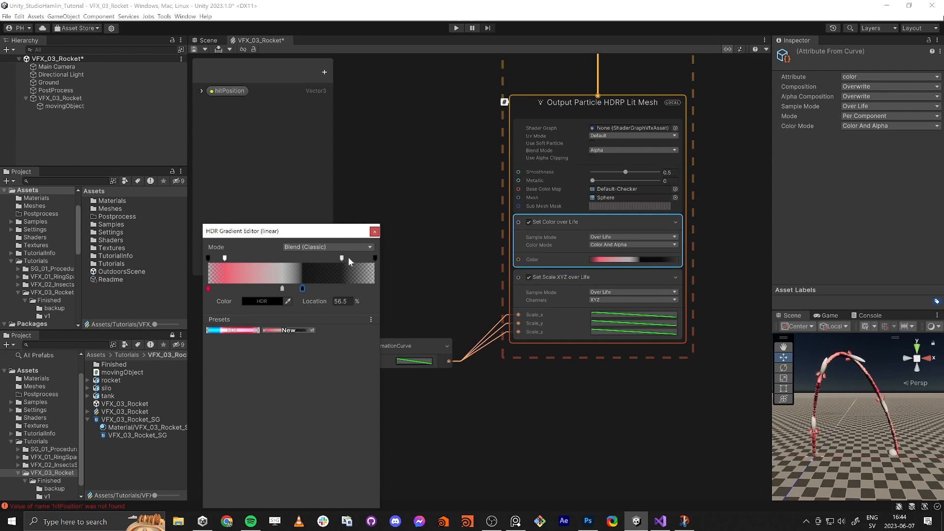
# Move the gradient's second opaque alpha key to about 75.9% and the grey colour key to about 28.2%.
pyautogui.moveTo(341, 258); pyautogui.dragTo(334, 261)
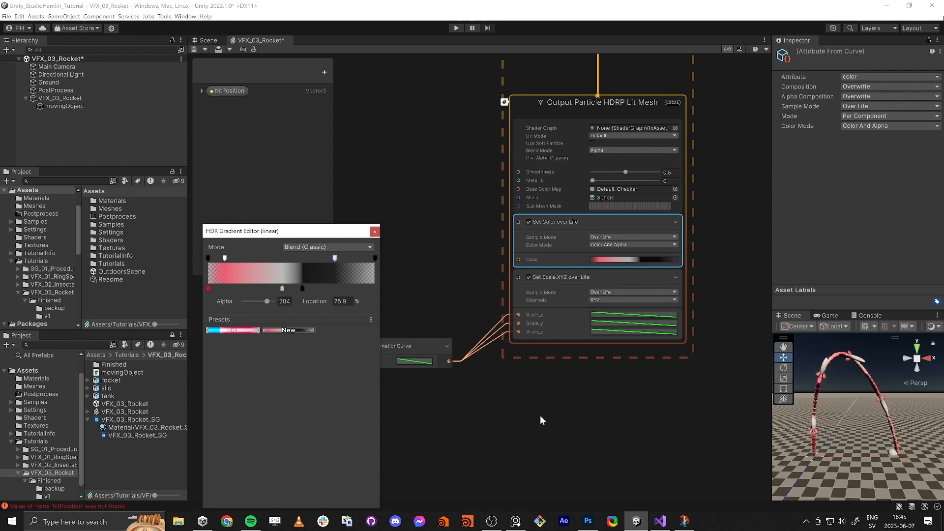
pyautogui.moveTo(278, 288); pyautogui.dragTo(256, 289)
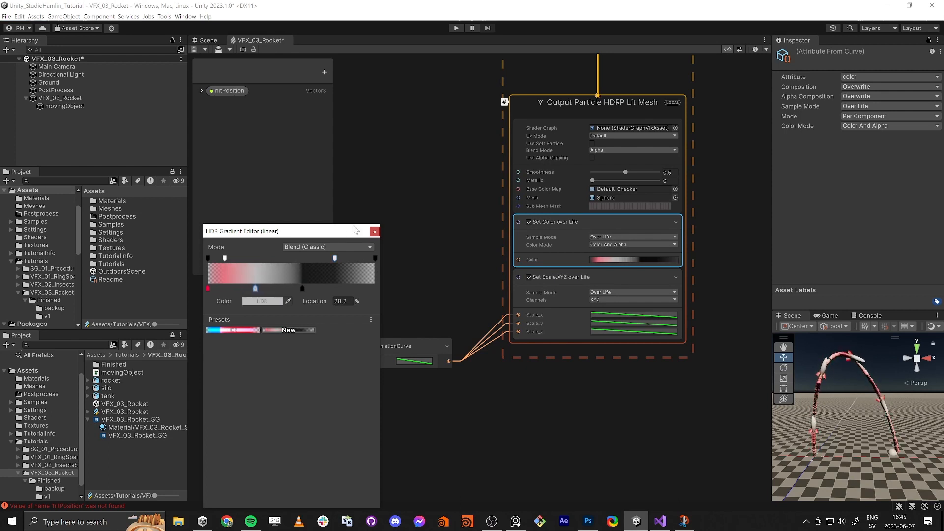
pyautogui.click(374, 231)
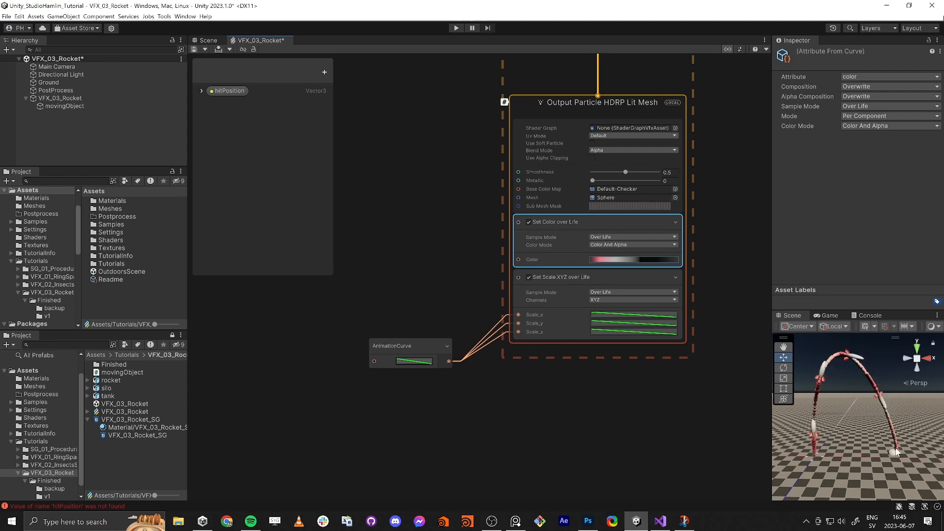
# Examine the coloured rocket trail in the scene and the GPUEvent-driven trail system in the graph.
pyautogui.scroll(-3, 517, 270)
pyautogui.moveTo(504, 224); pyautogui.dragTo(467, 311, button='middle')
pyautogui.moveTo(492, 275); pyautogui.dragTo(521, 395, button='middle')
pyautogui.moveTo(482, 243); pyautogui.dragTo(455, 163, button='middle')
pyautogui.press('w')
pyautogui.moveTo(864, 425)
pyautogui.mouseDown(button='right')
pyautogui.moveTo(768, 415)
pyautogui.moveTo(908, 428)
pyautogui.moveTo(887, 435)
pyautogui.moveTo(880, 422)
pyautogui.moveTo(866, 442)
pyautogui.moveTo(868, 421)
pyautogui.mouseUp(button='right')
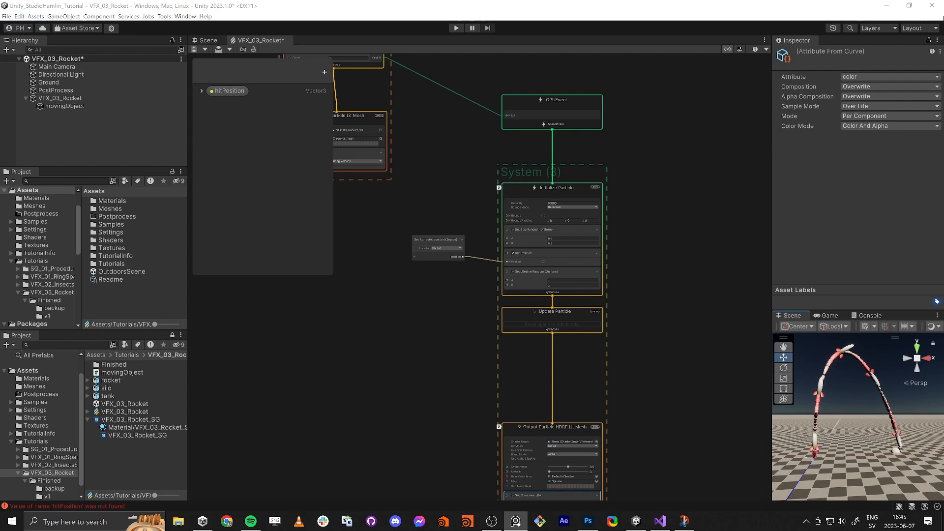
pyautogui.click(647, 477)
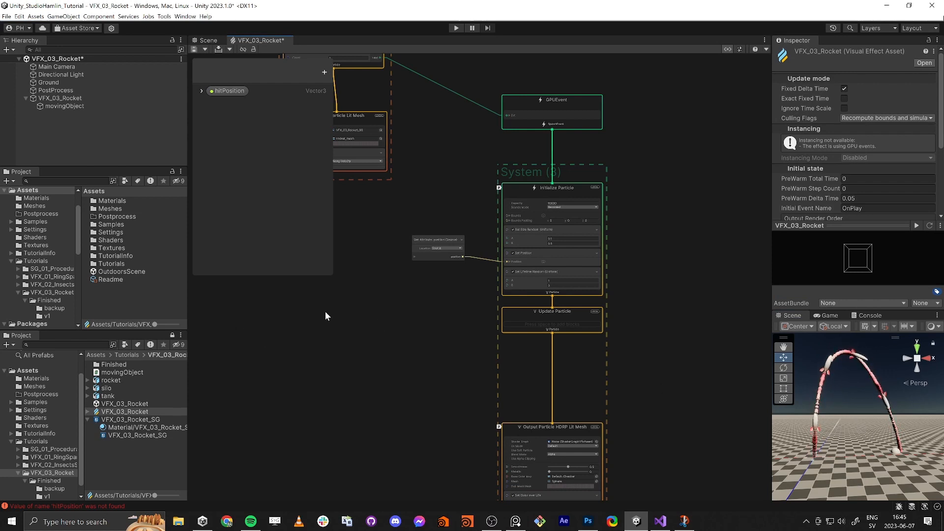
pyautogui.moveTo(330, 314); pyautogui.dragTo(428, 359, button='middle')
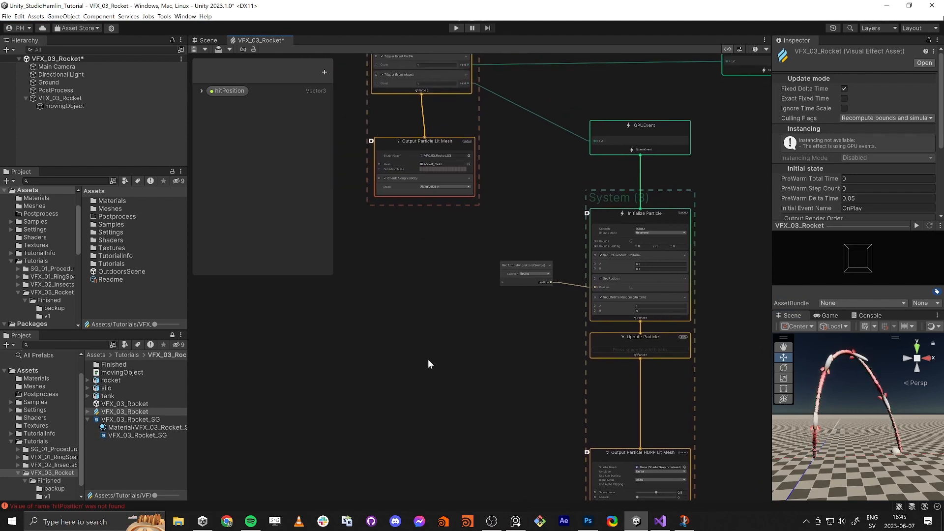